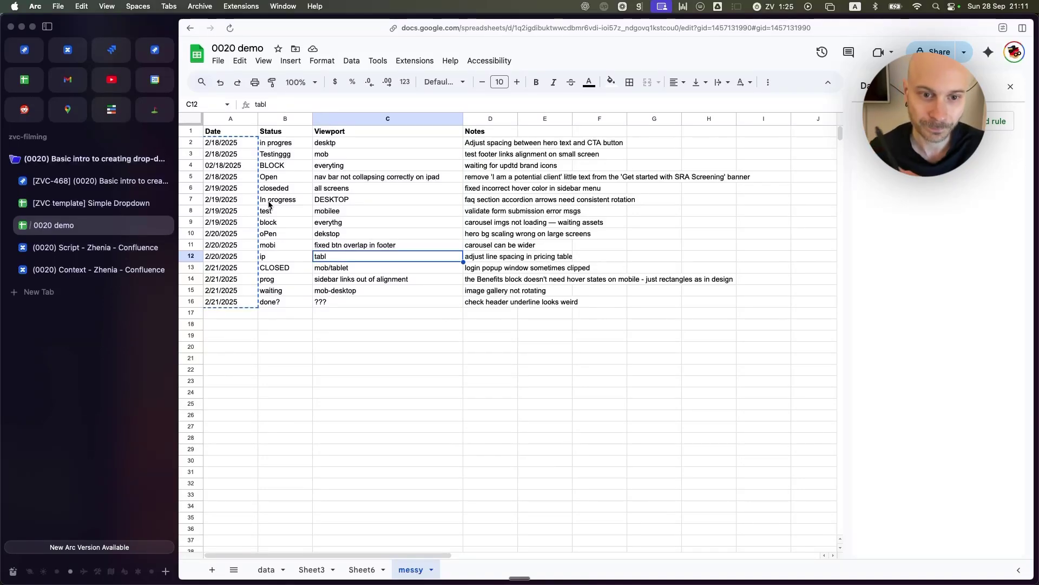
key(super+Tab)
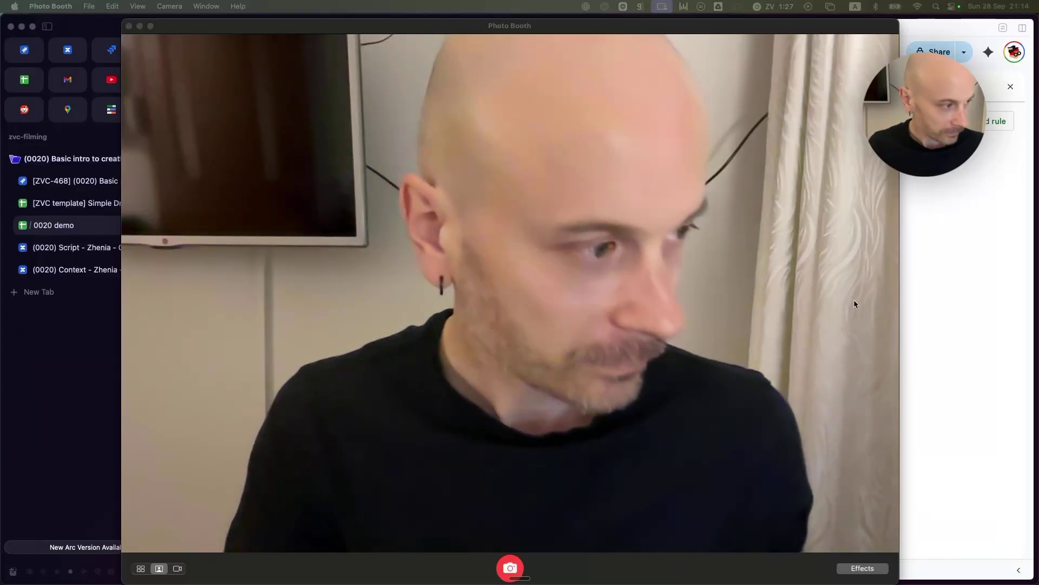
click(937, 242)
click(292, 482)
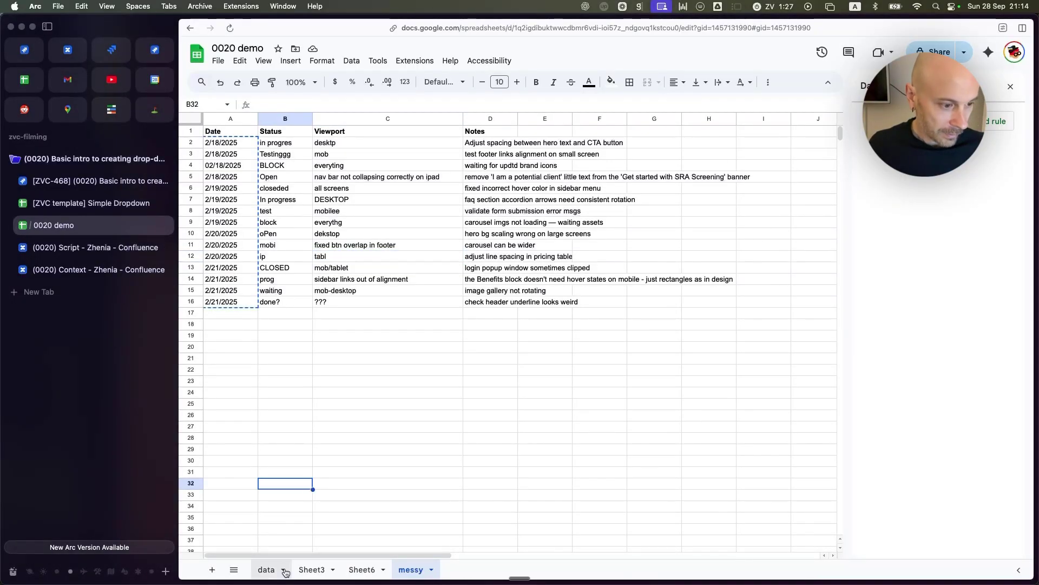
Replace the existing data sheet with a new blank sheet named "data", placed before all other sheets.
click(283, 571)
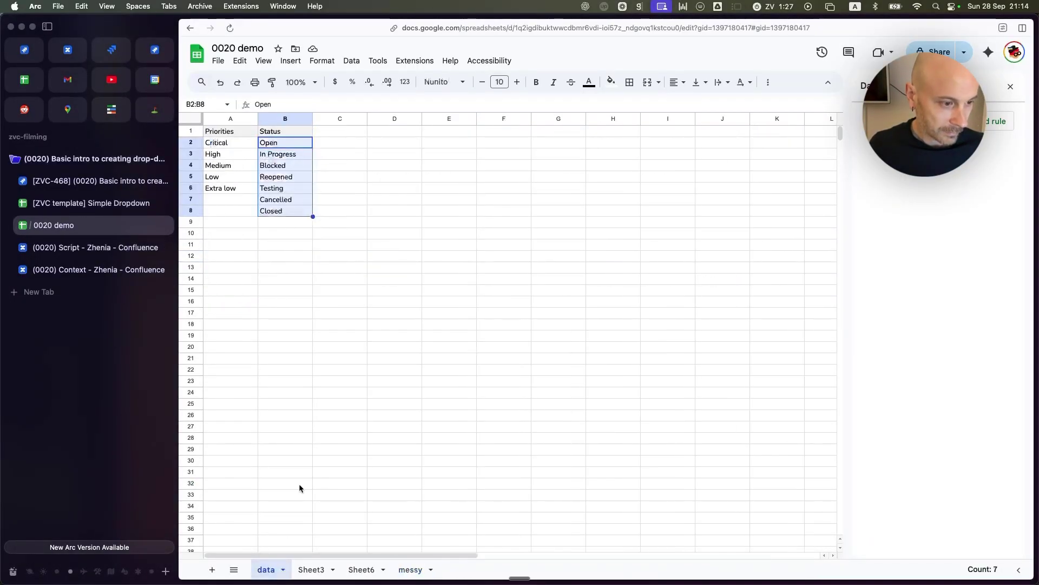
click(283, 574)
click(316, 381)
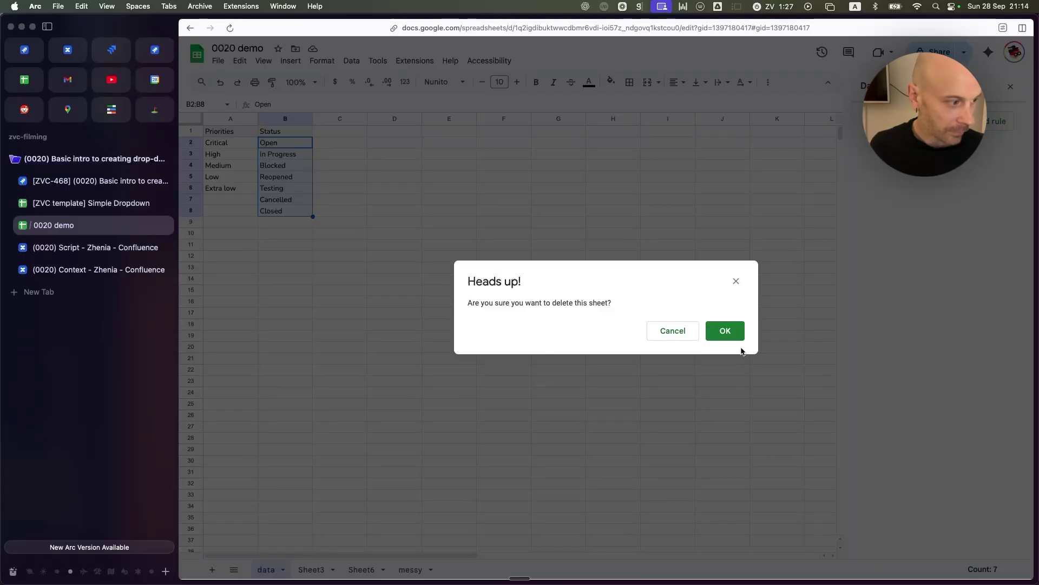
click(736, 336)
click(212, 570)
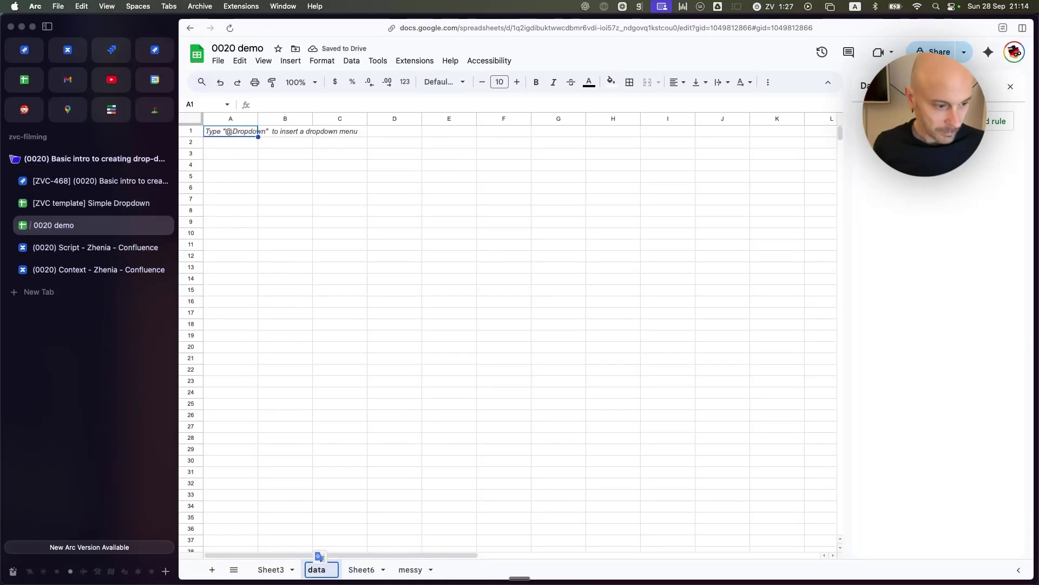
drag(319, 572, 267, 569)
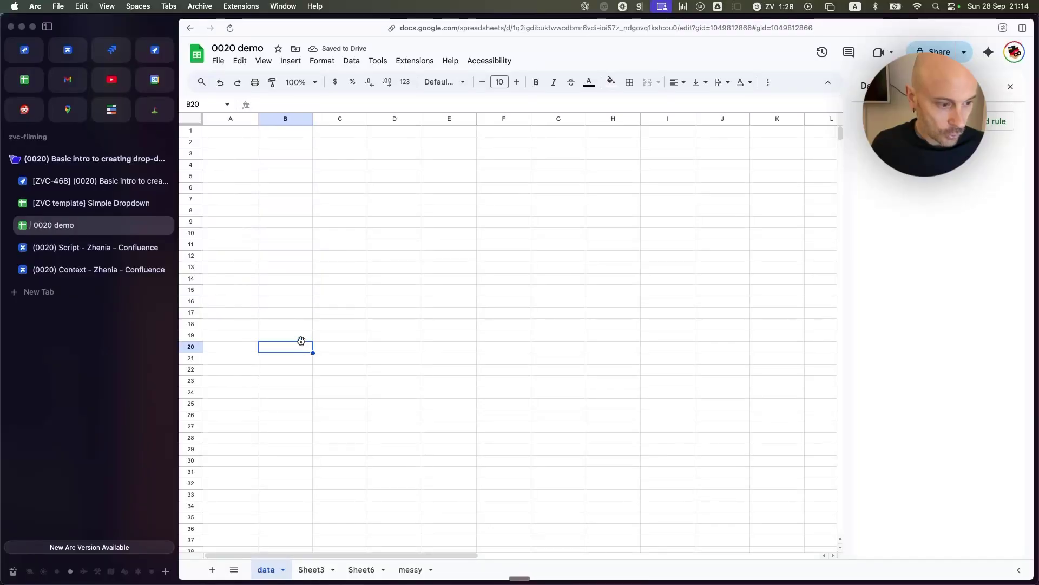
Copy the Priorities list with its header from the Simple Dropdown template's data sheet into A1:A6 of the 0020 demo data sheet.
click(91, 203)
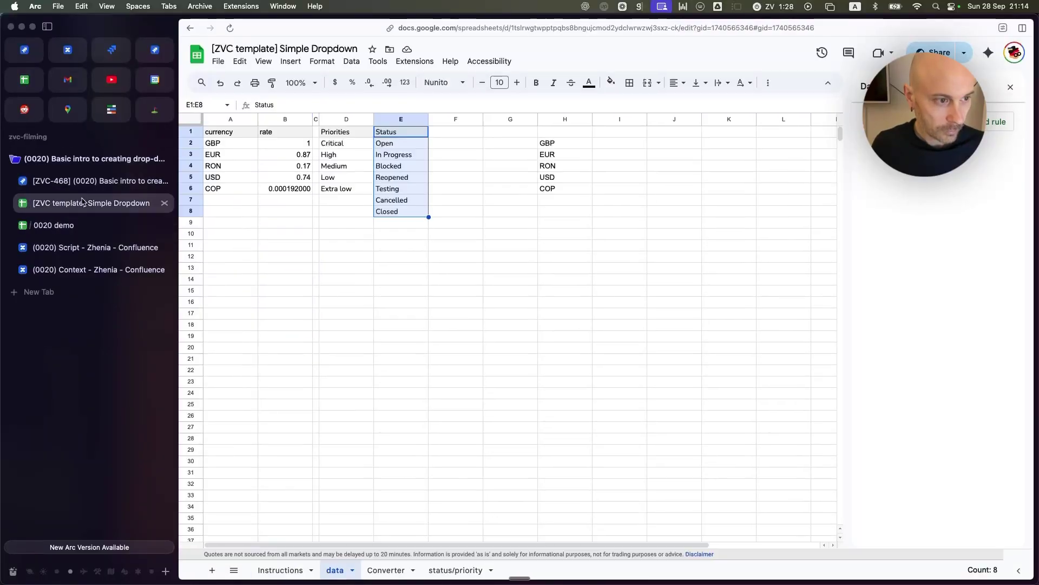
click(360, 256)
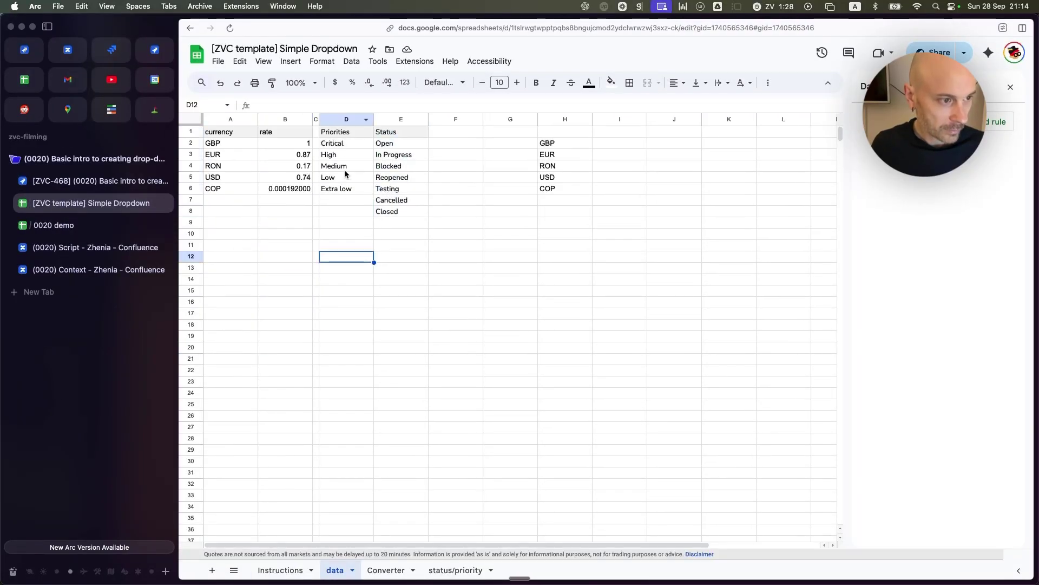
drag(349, 134, 350, 192)
key(super+c)
click(280, 570)
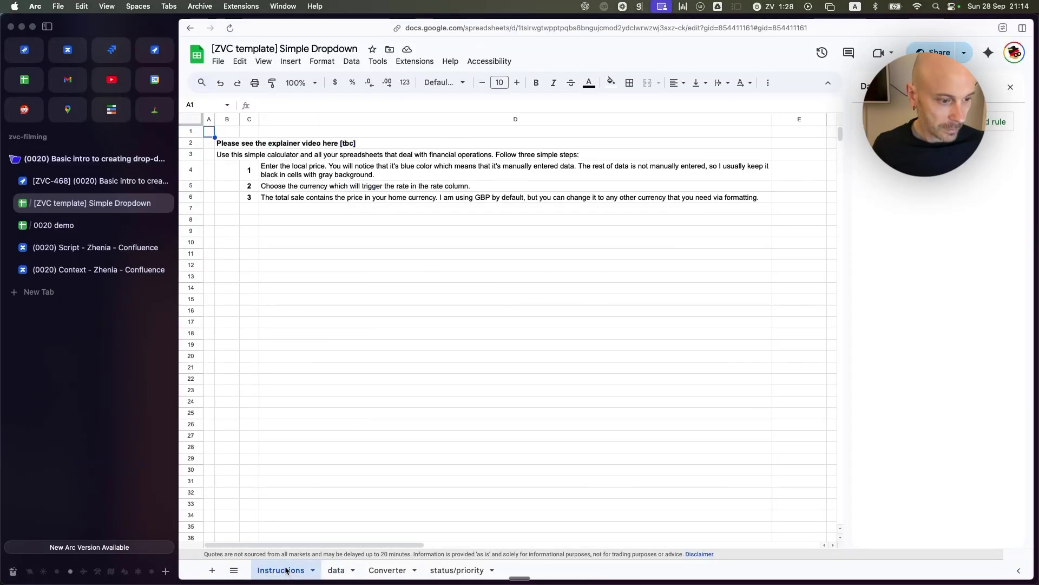
key(ctrl+Tab)
key(super+v)
click(318, 189)
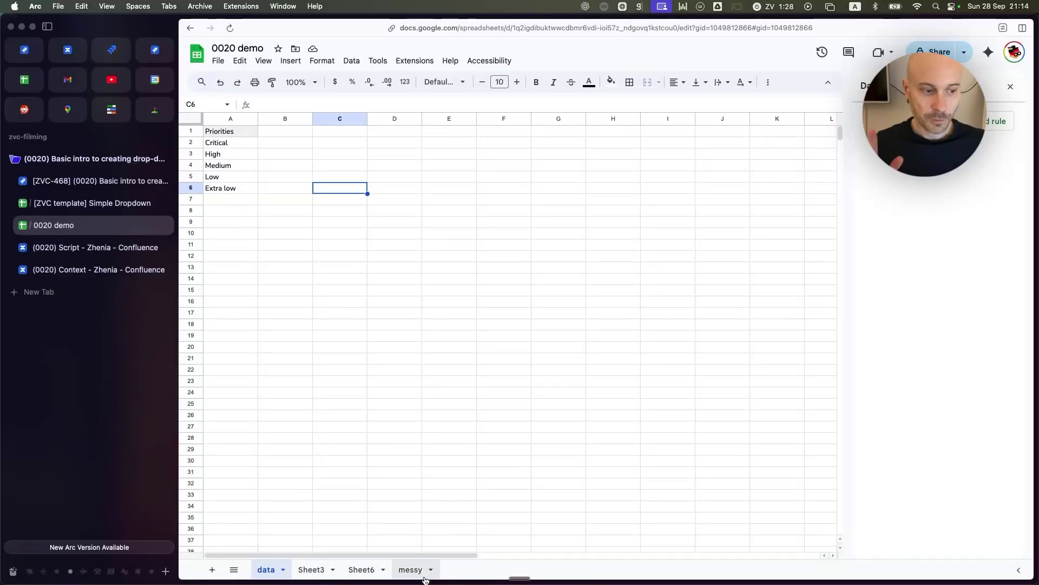
Examine the priority options in A2:A6 of the data sheet, from Critical to Extra low.
click(234, 145)
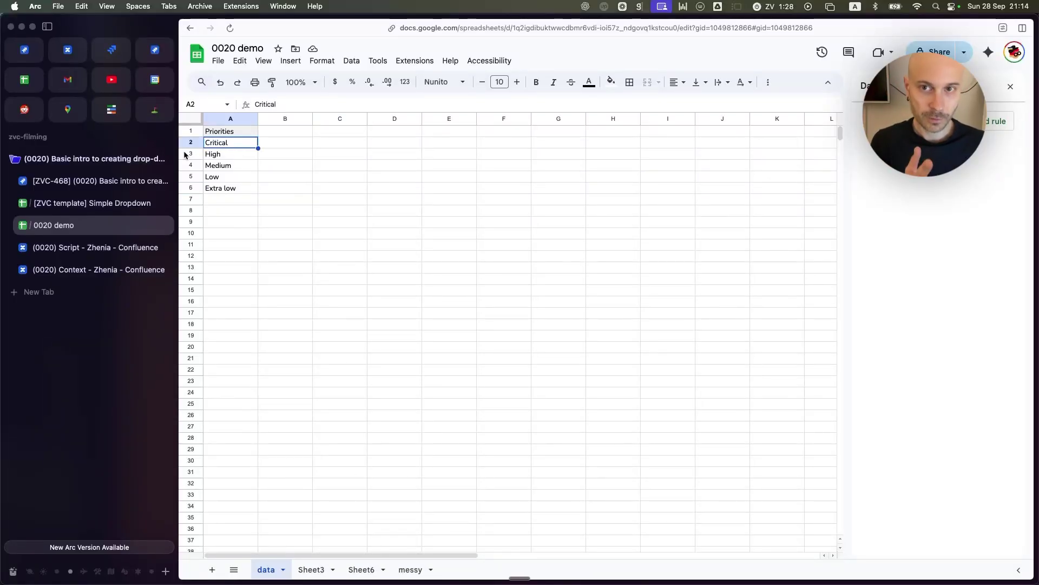
click(225, 156)
click(233, 189)
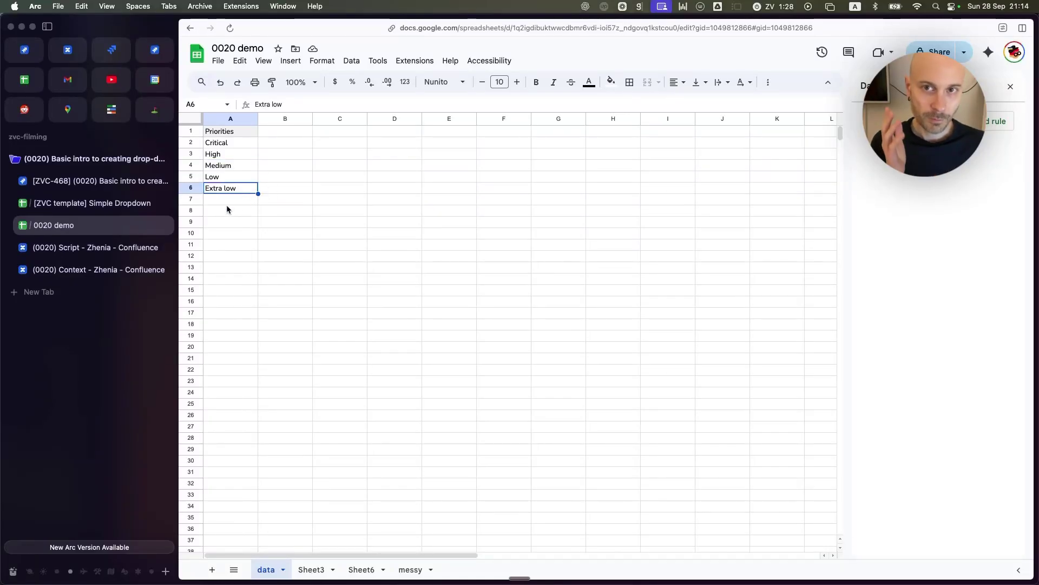
click(317, 256)
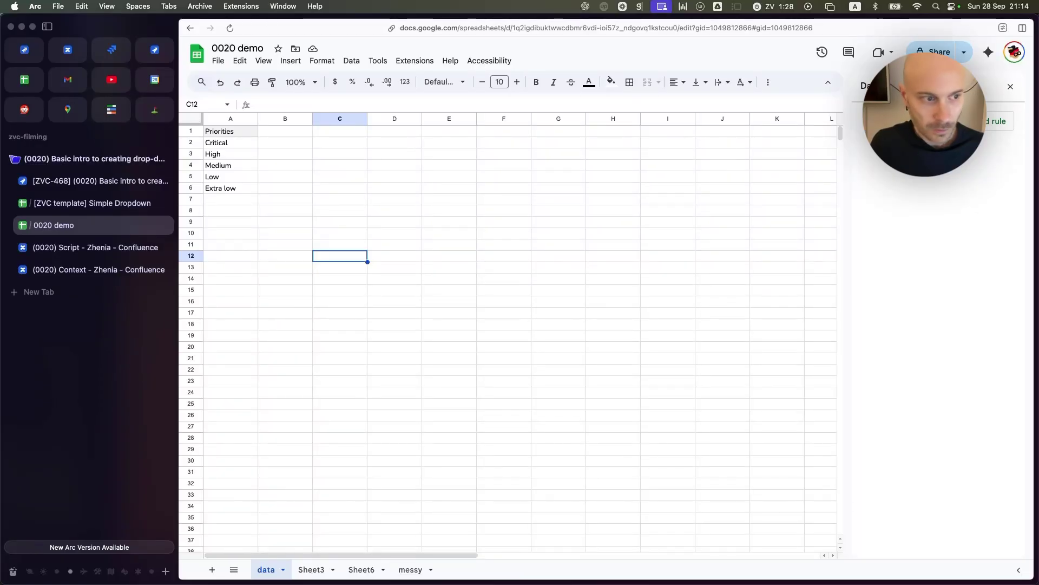
drag(232, 141, 251, 194)
click(269, 188)
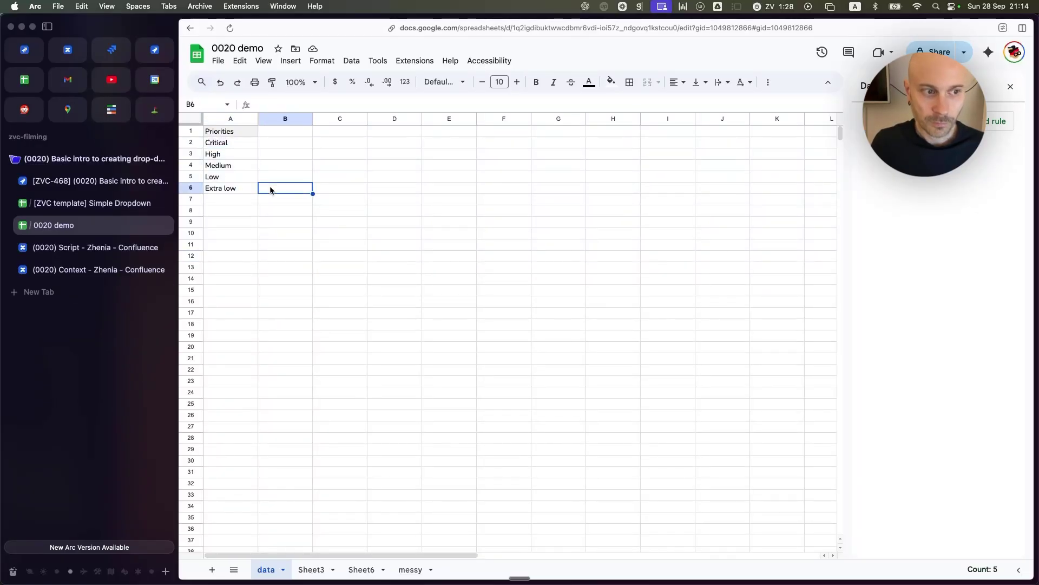
drag(232, 145, 239, 185)
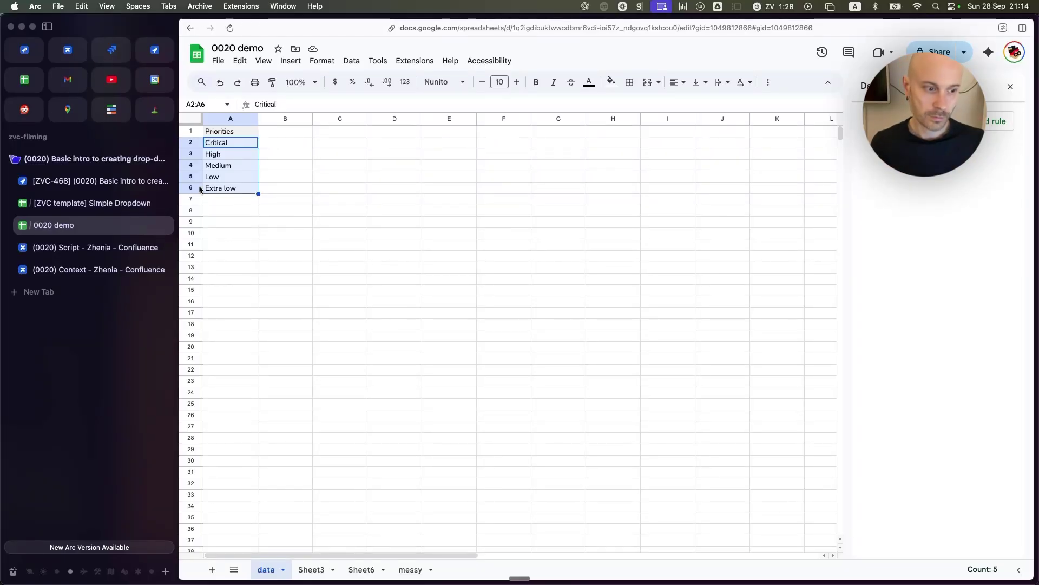
Go back to the Simple Dropdown template and look at the Priorities and Status columns on its data sheet.
key(ctrl+Tab)
key(ctrl+Tab)
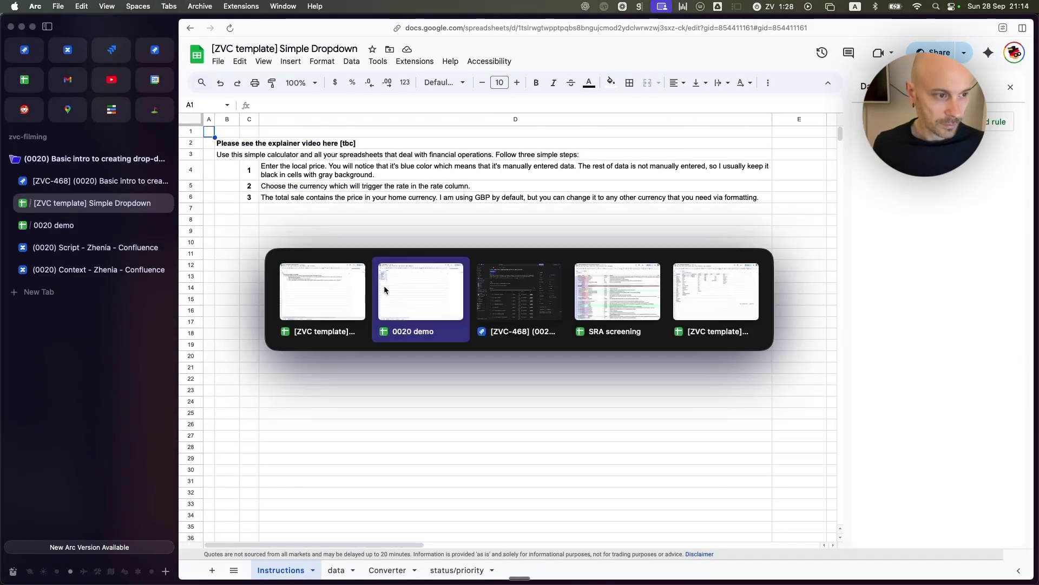
key(ctrl+Tab)
click(337, 569)
click(393, 157)
drag(336, 132, 401, 212)
click(438, 205)
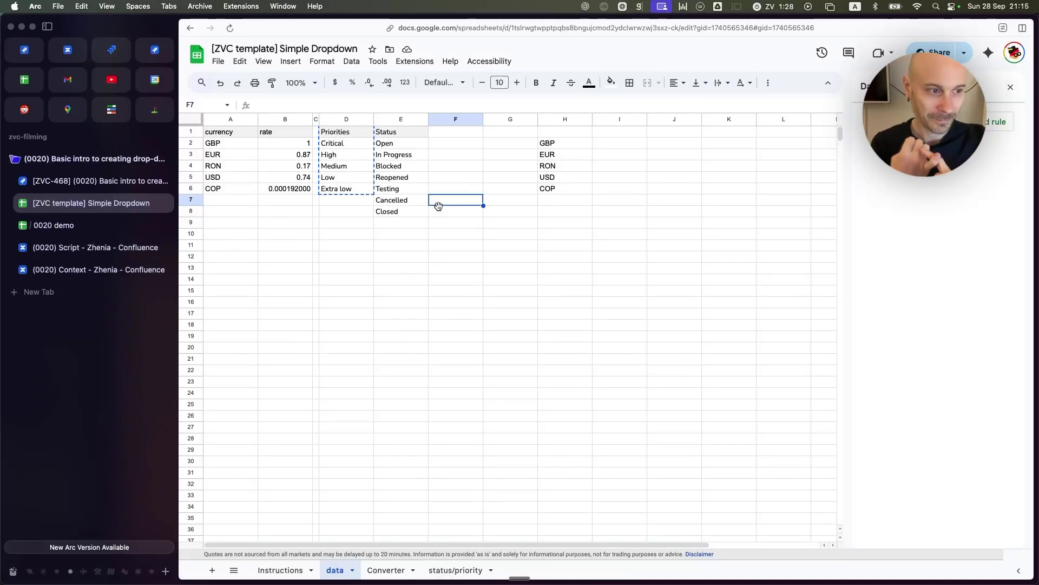
Compare the Priorities entries in D2:D6 with the Status entries in E2:E8 of the template's data sheet.
drag(331, 145, 352, 189)
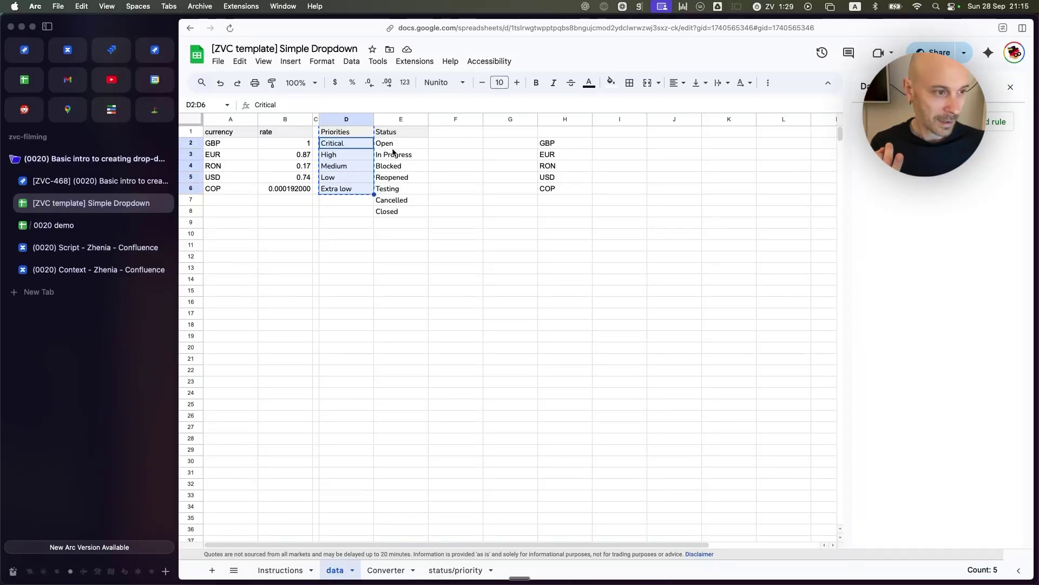
drag(399, 142, 399, 215)
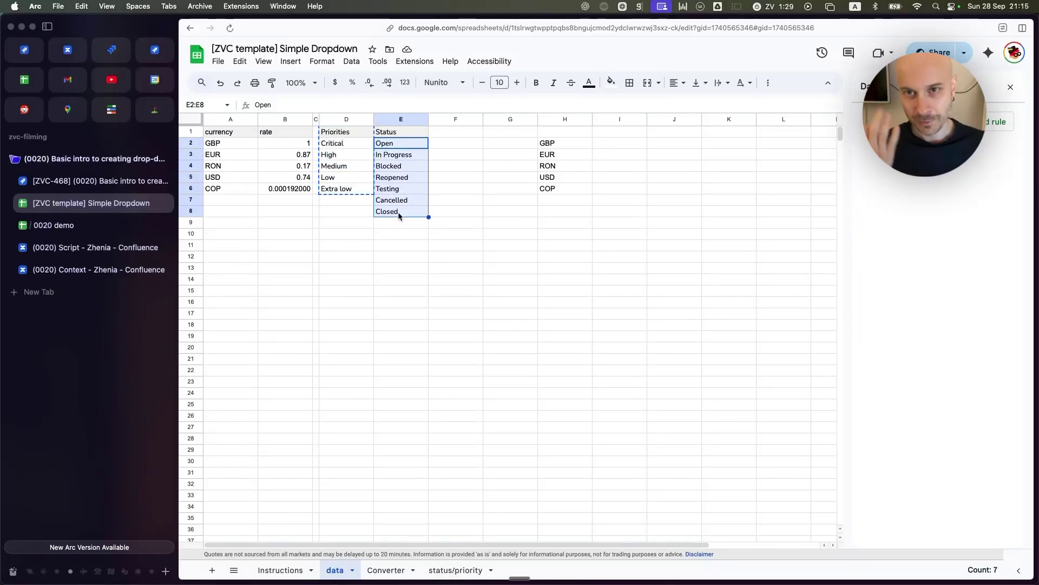
click(345, 145)
drag(345, 145, 347, 189)
click(345, 199)
click(352, 145)
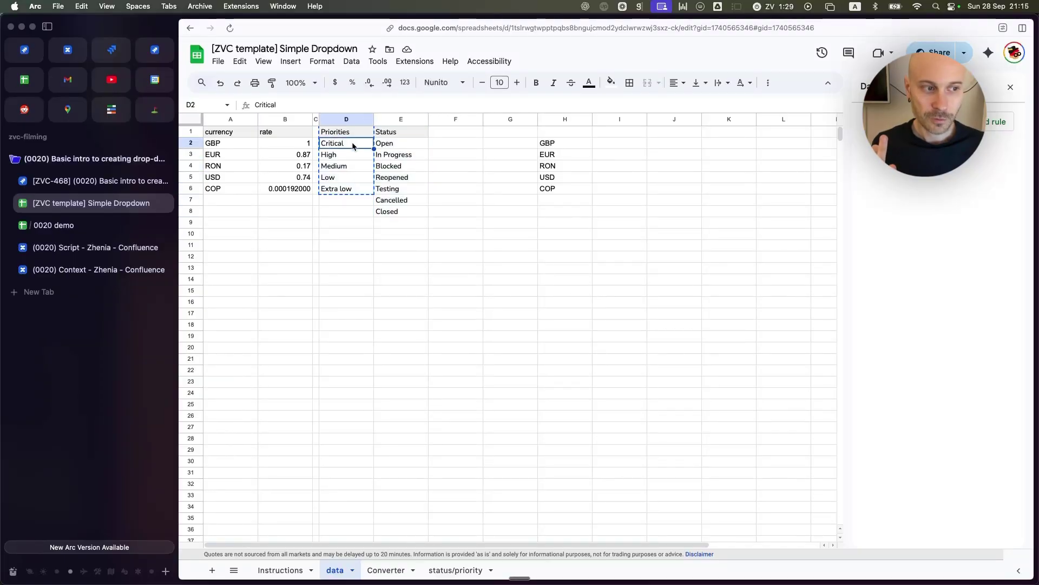
click(408, 145)
drag(409, 147, 412, 214)
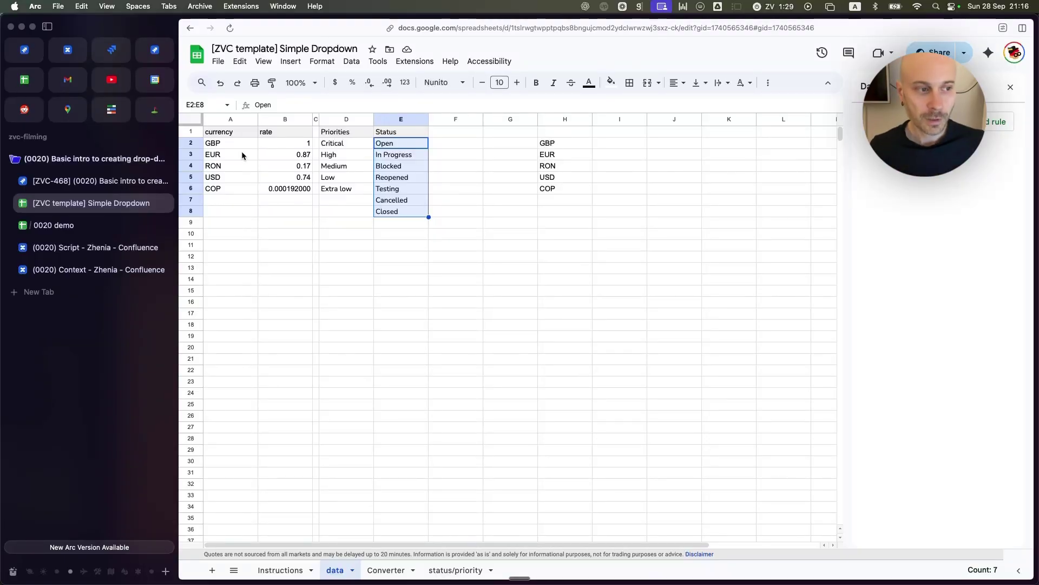
click(451, 219)
click(422, 244)
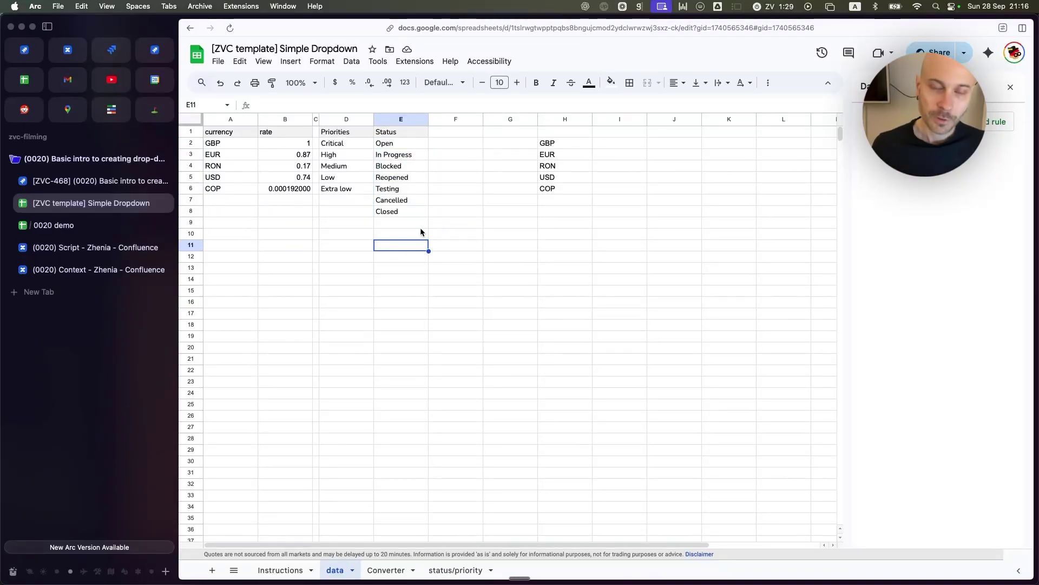
drag(412, 145, 404, 220)
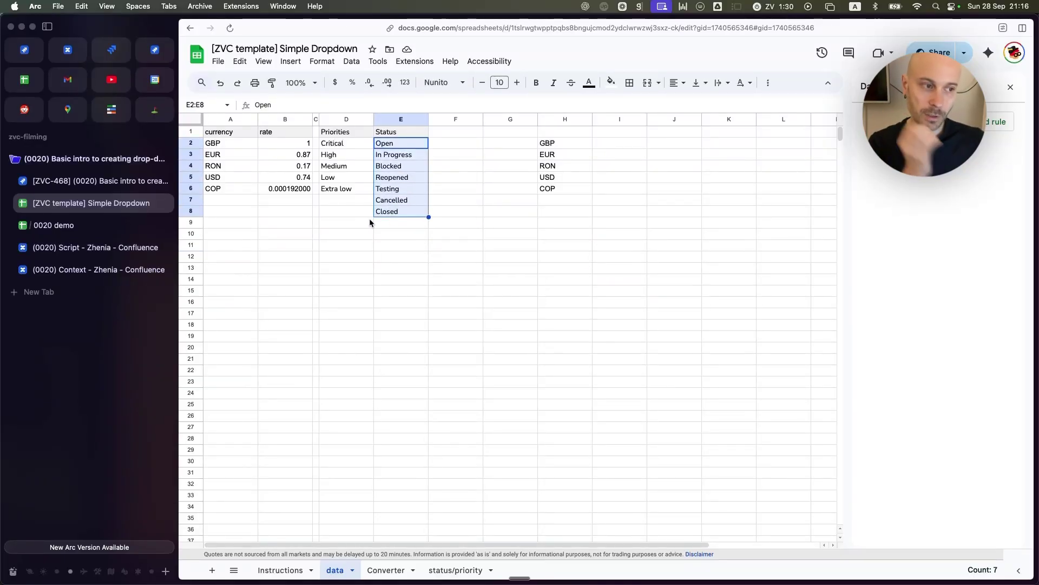
click(399, 224)
click(389, 240)
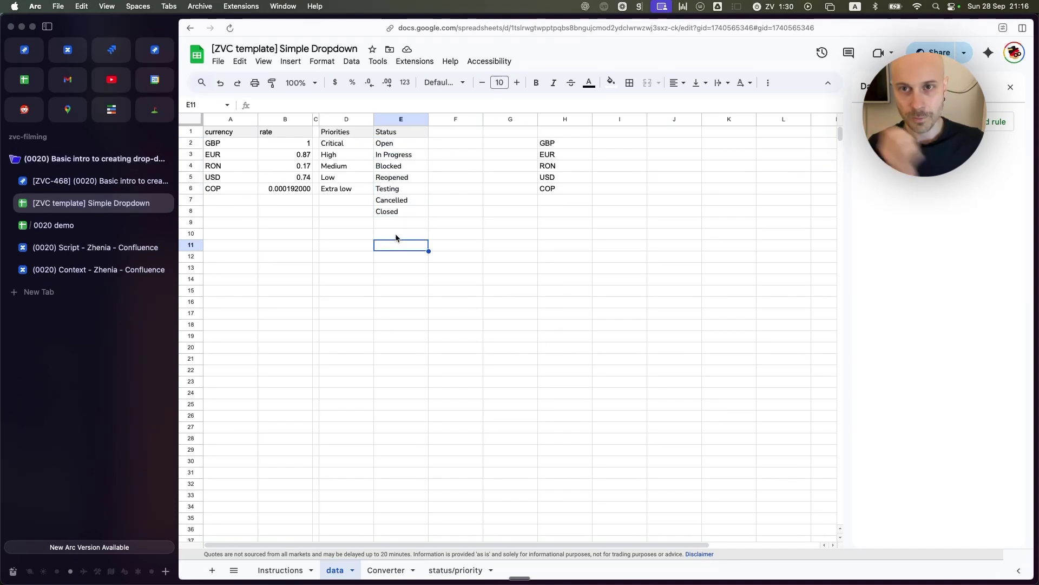
Go through each entry of the Status list in order, from Open to Closed.
click(401, 143)
click(402, 157)
click(407, 167)
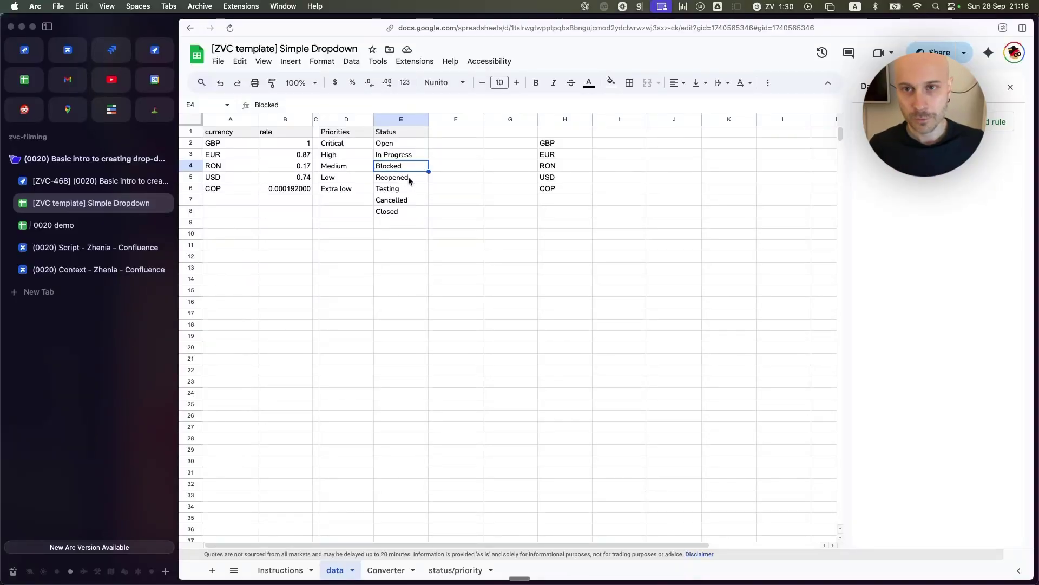
click(407, 180)
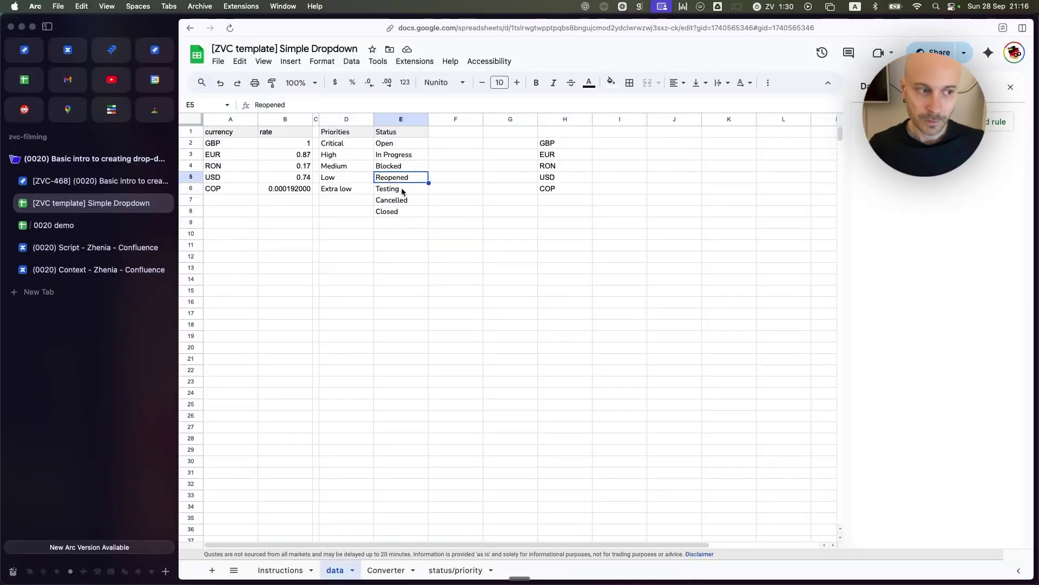
click(404, 190)
click(404, 201)
click(407, 212)
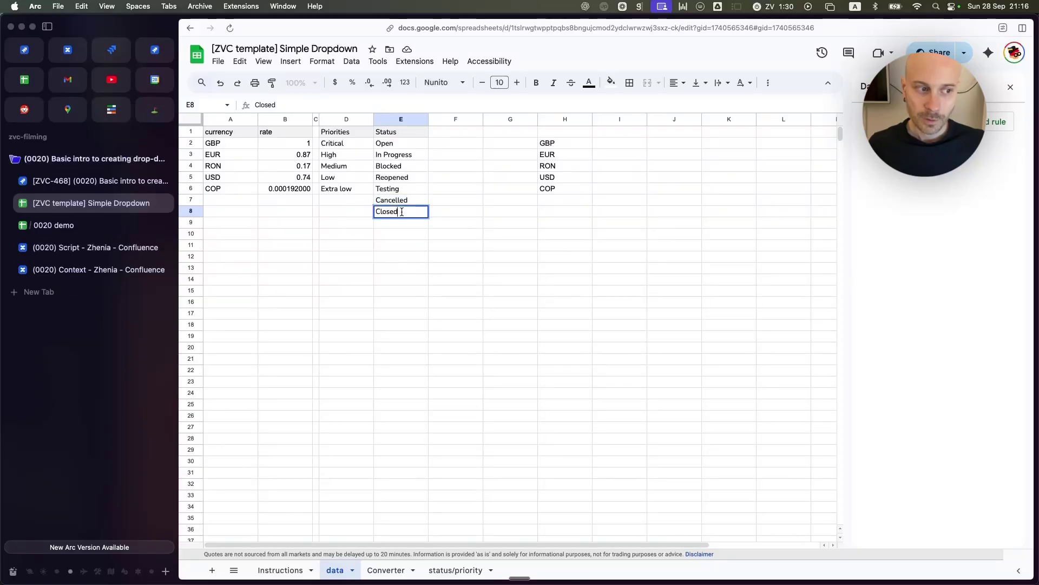
click(410, 203)
click(405, 210)
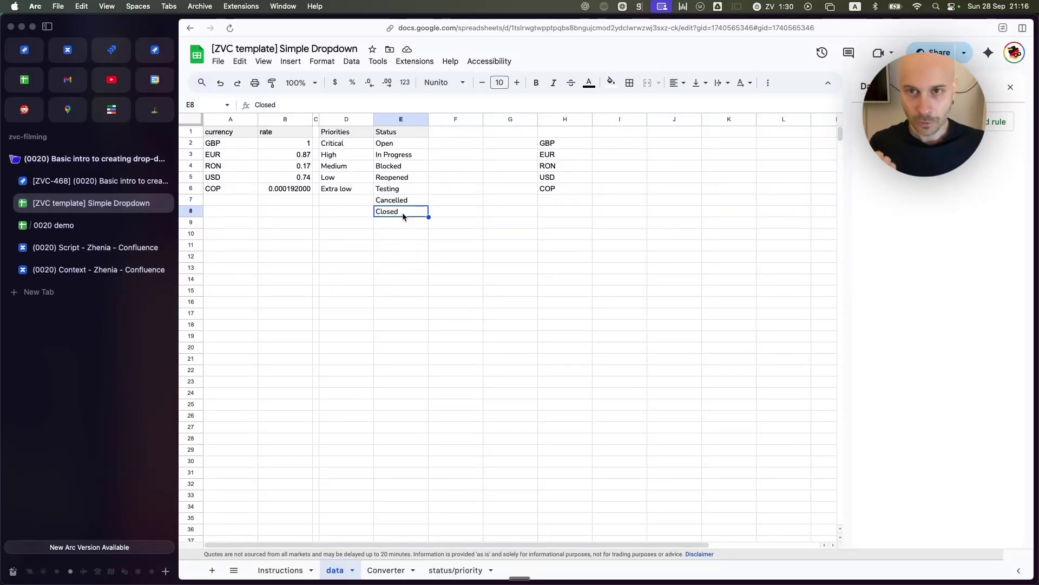
Review the Blocked, Reopened, Testing, Cancelled and Closed entries of the Status list again.
click(399, 189)
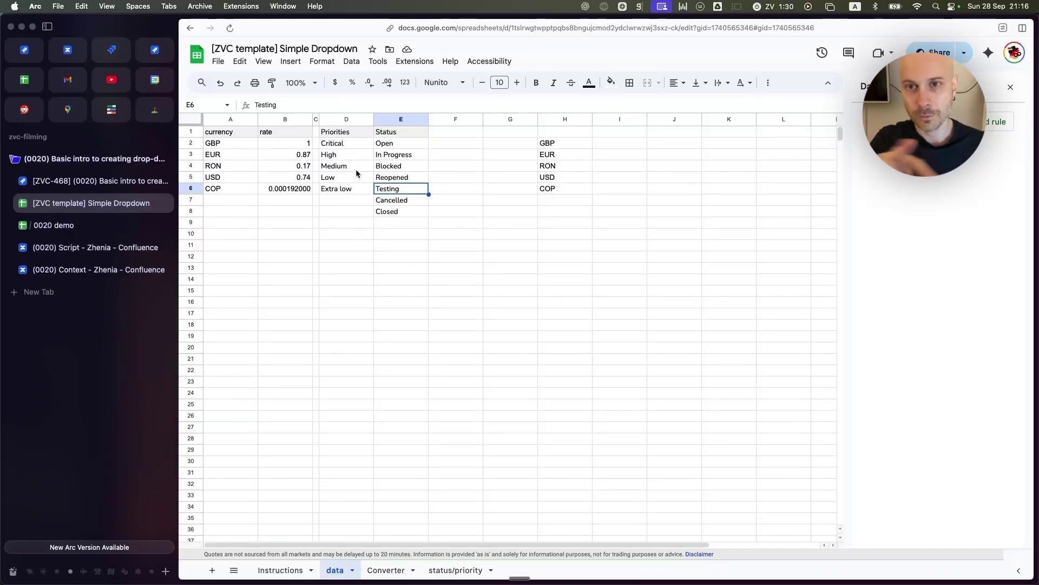
click(407, 180)
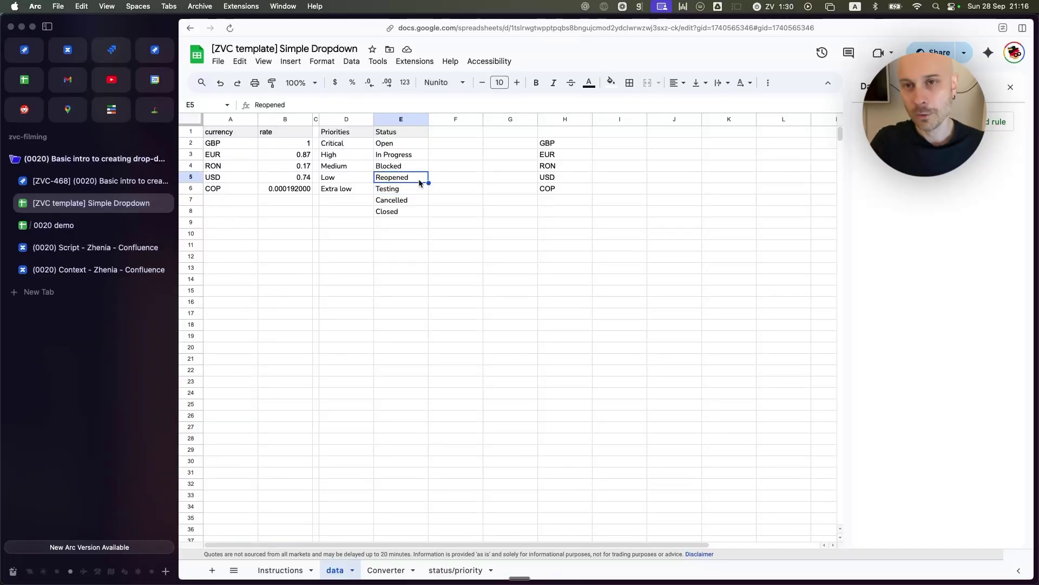
click(413, 200)
click(395, 213)
drag(413, 189, 410, 209)
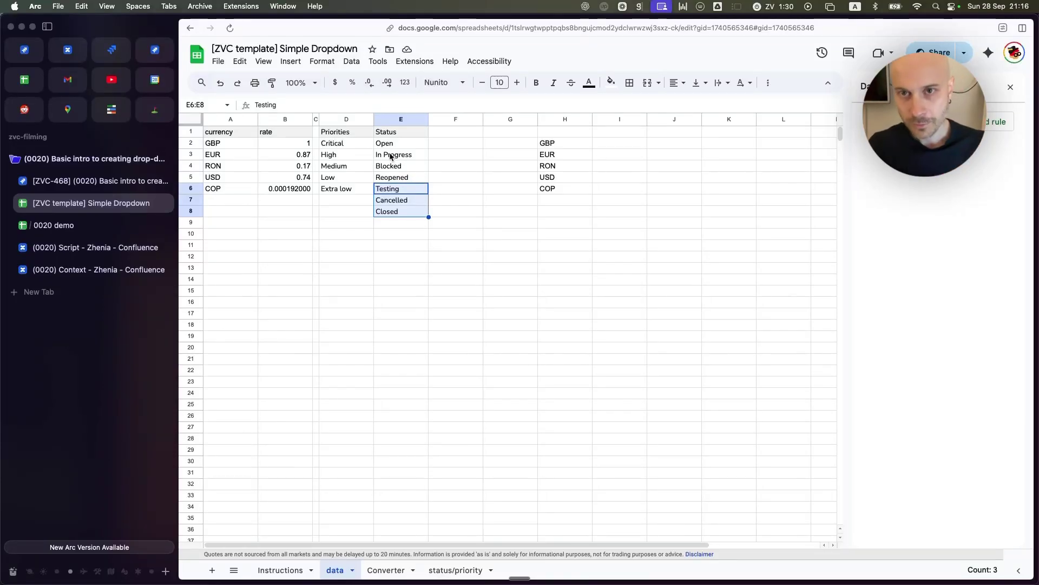
click(400, 169)
click(406, 177)
click(414, 190)
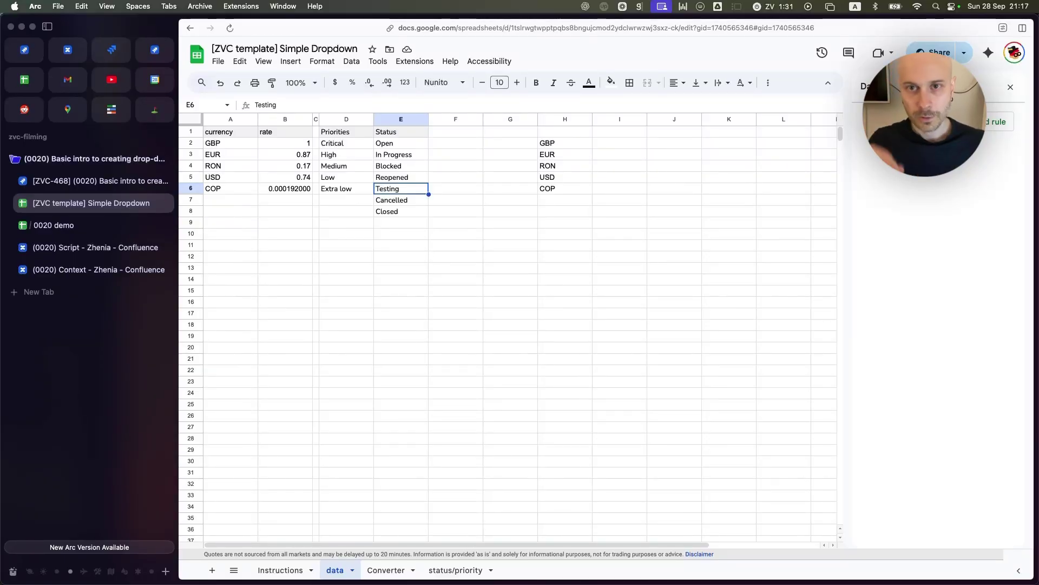
click(453, 243)
click(495, 256)
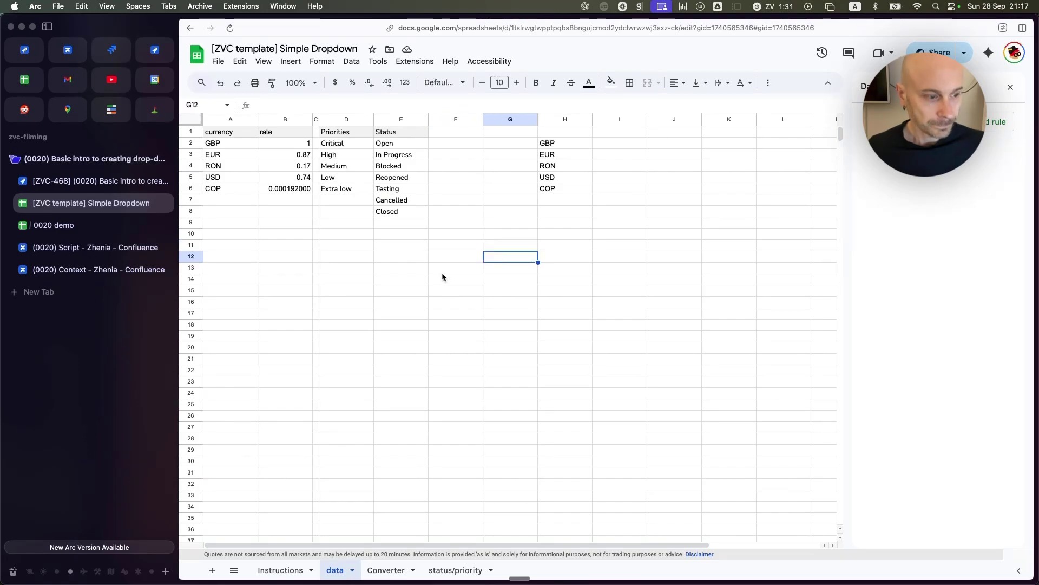
click(414, 279)
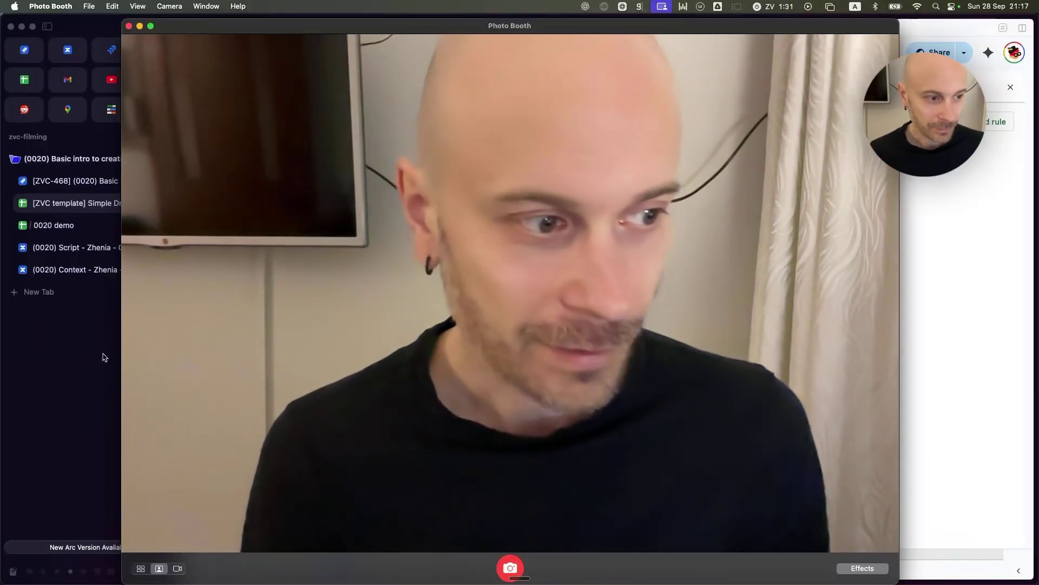
click(88, 349)
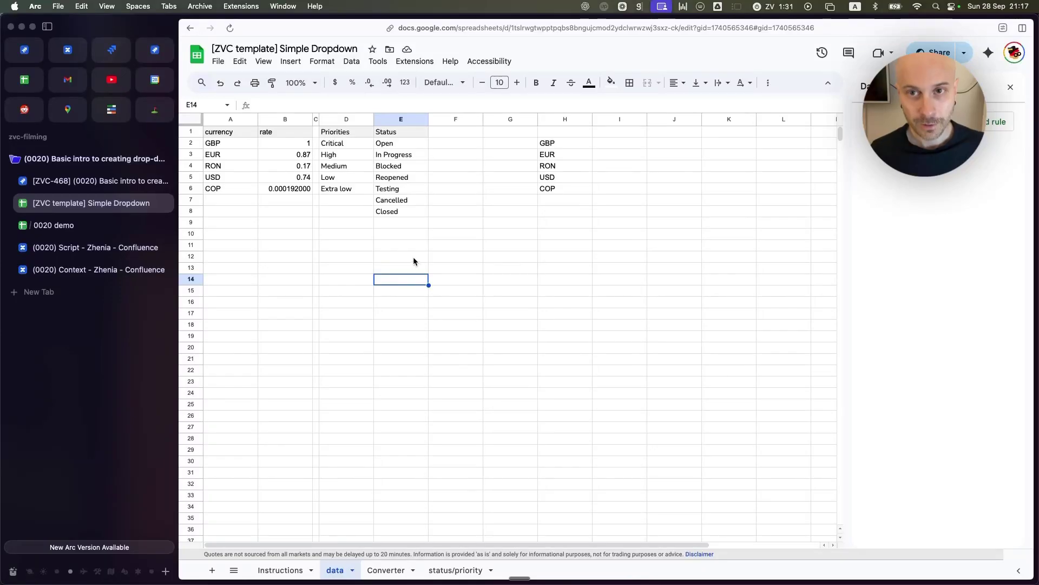
Clear the existing drop-downs from column A beside the task list on the template's status/priority sheet.
click(386, 570)
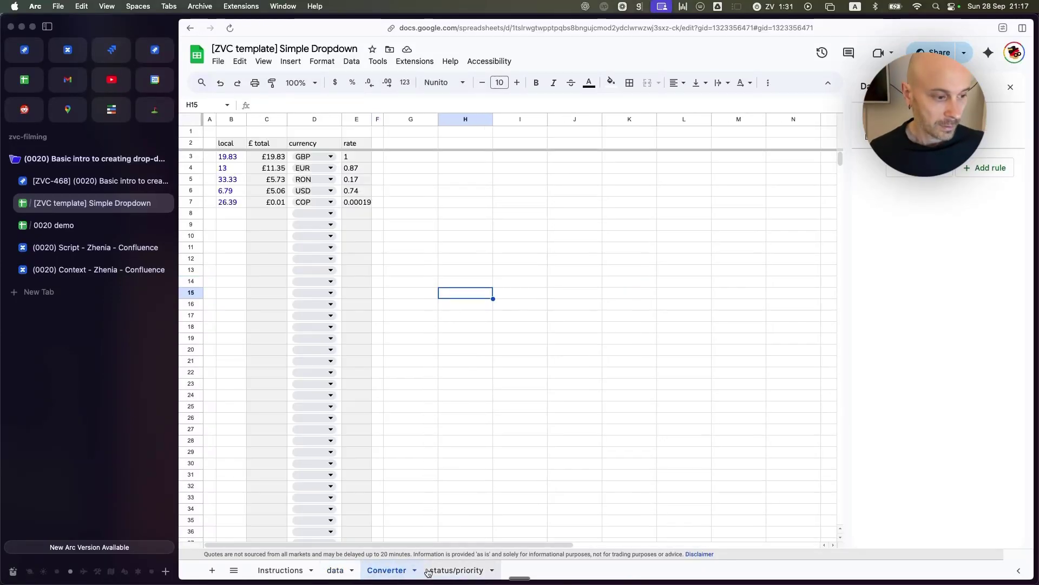
click(447, 568)
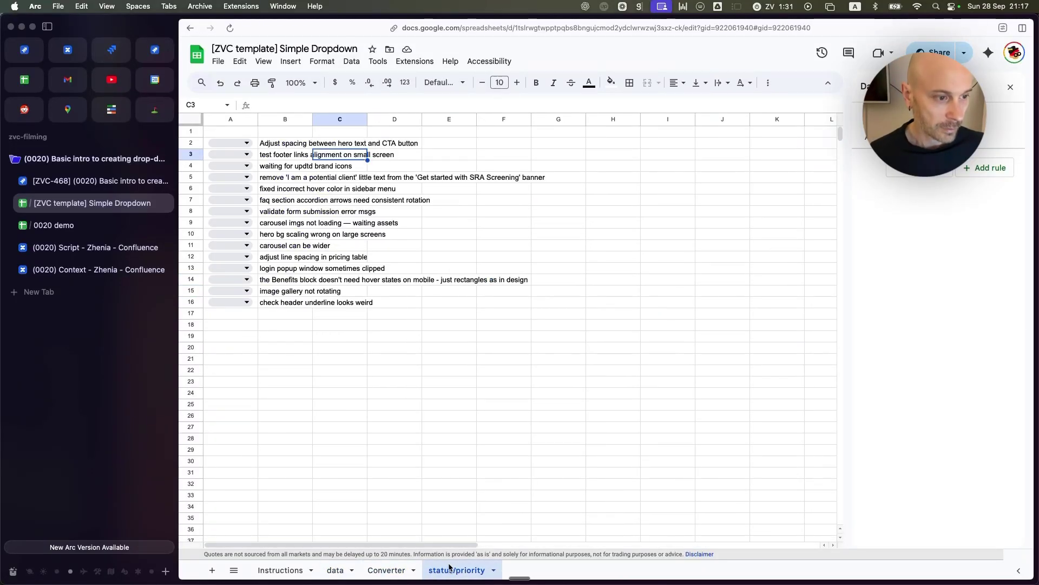
drag(254, 133, 281, 343)
key(Delete)
click(339, 325)
drag(287, 143, 292, 292)
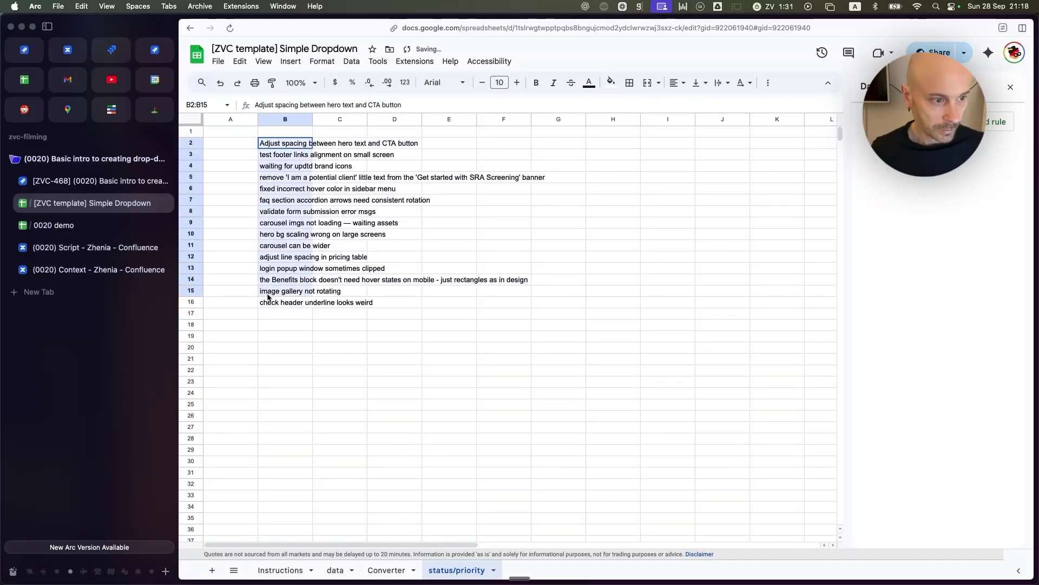
click(357, 302)
Add a data validation rule to A2:A16 with the criteria Dropdown (from a range).
drag(240, 144, 252, 301)
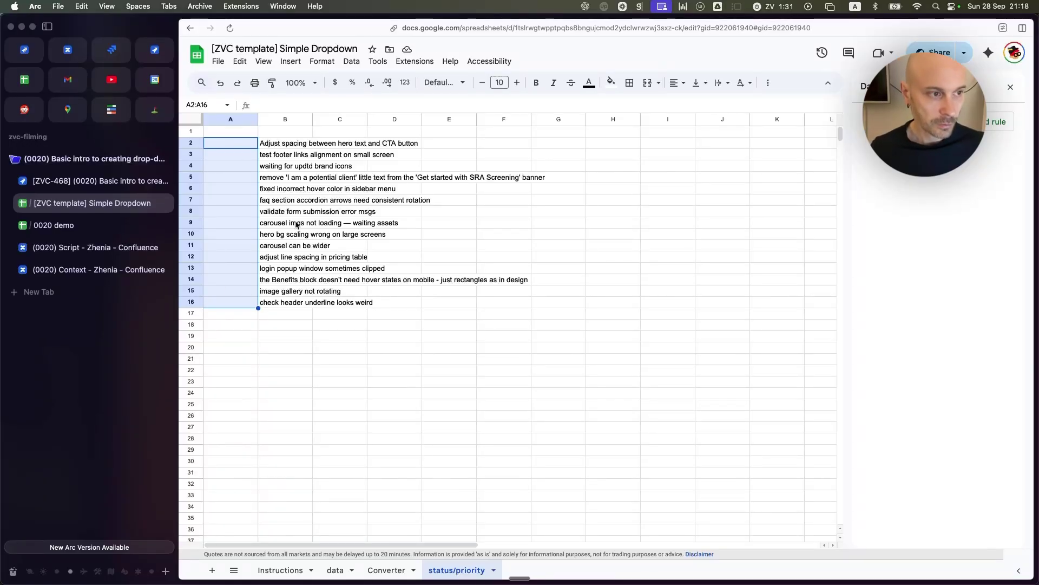
click(351, 63)
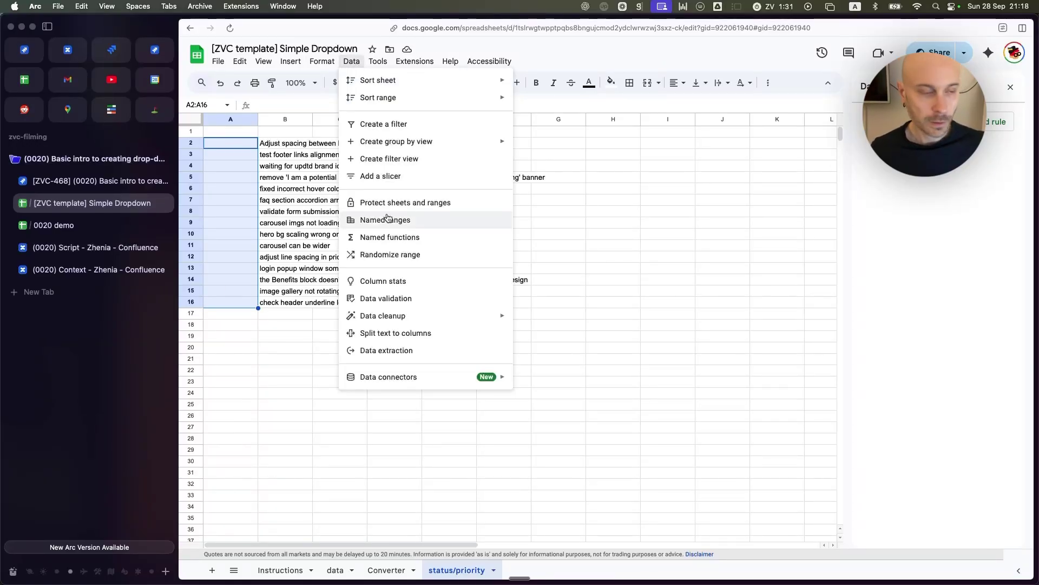
click(392, 300)
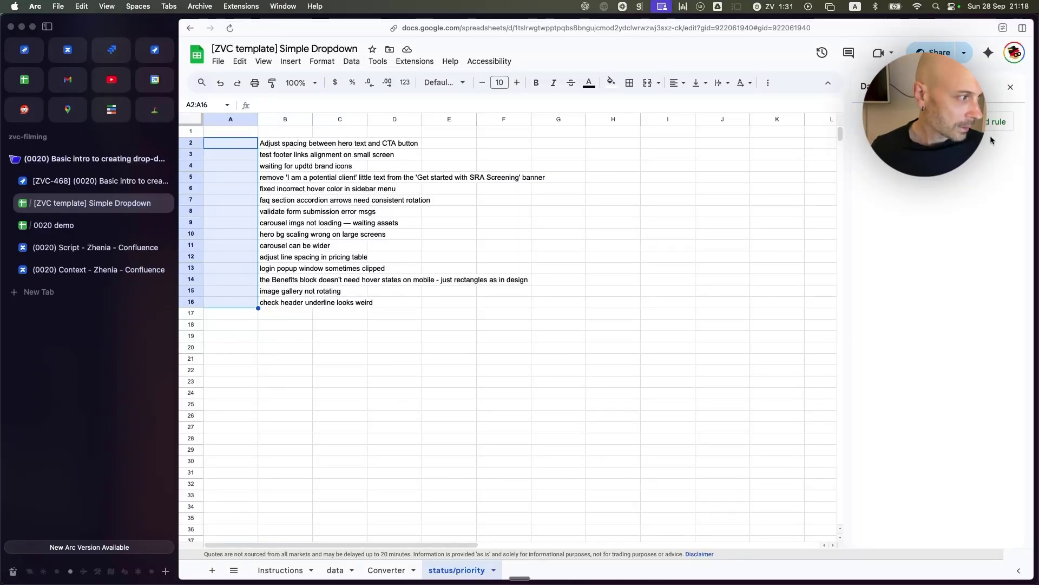
click(981, 122)
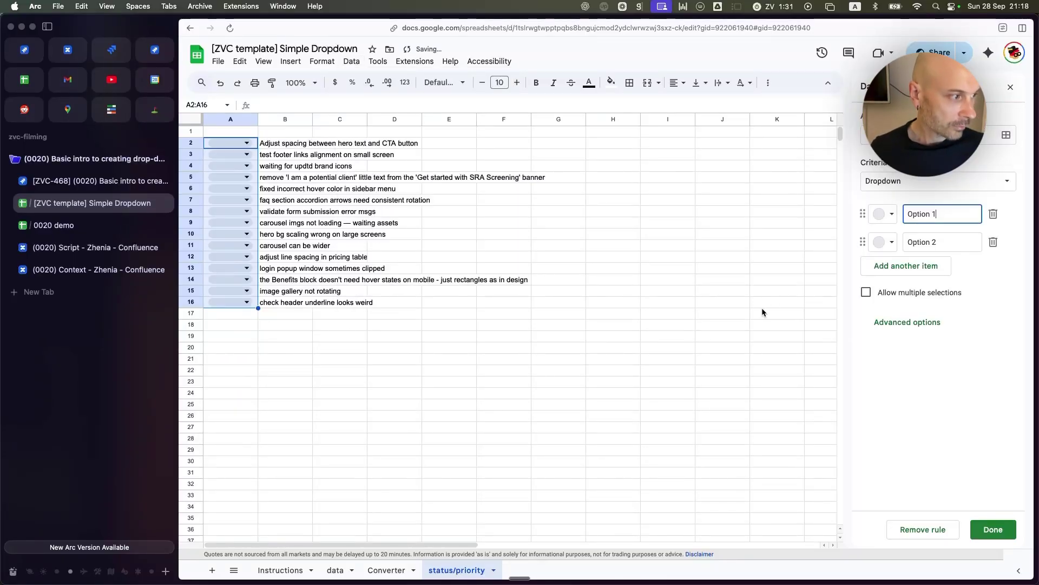
click(986, 189)
click(928, 201)
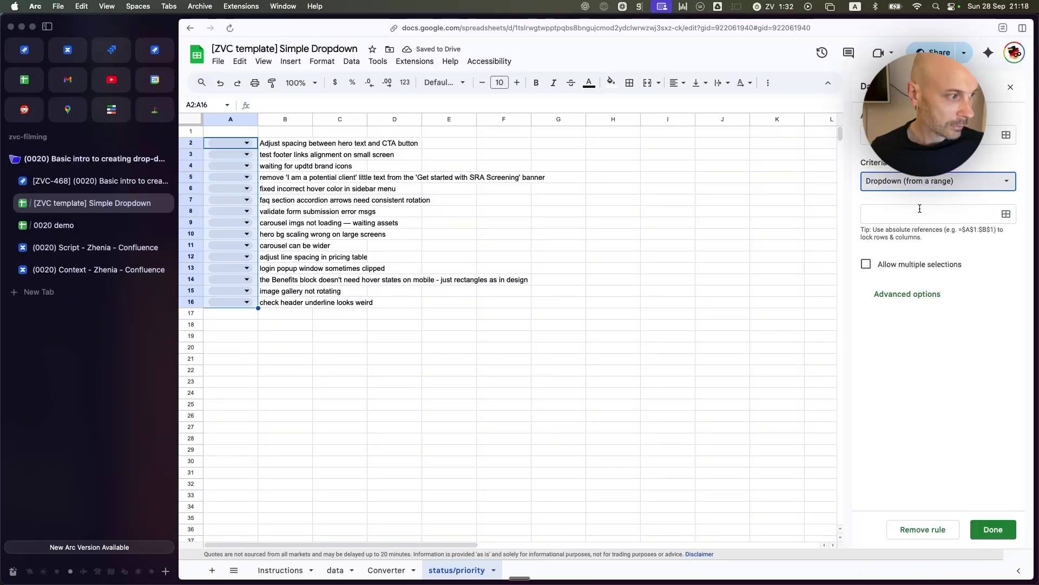
Use the Status entries in data!E2:E8 as the drop-down's source range and save the rule.
click(335, 571)
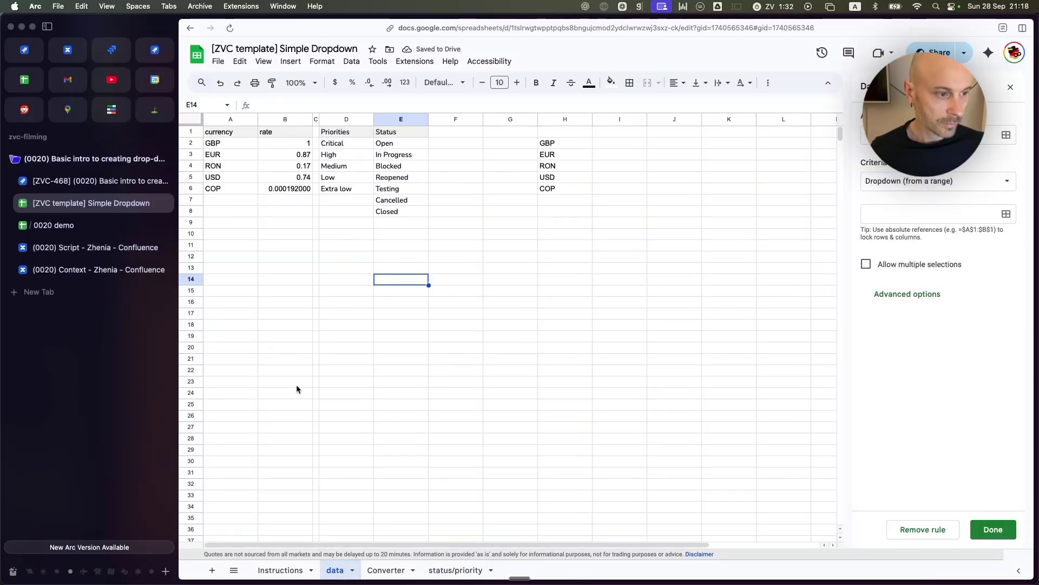
right_click(408, 141)
drag(403, 143, 425, 214)
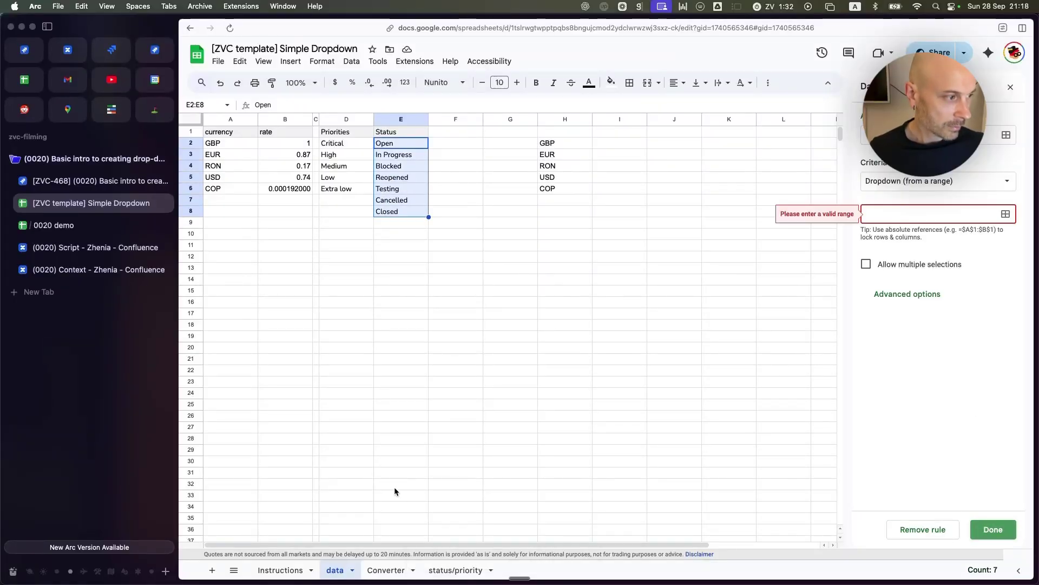
click(1006, 214)
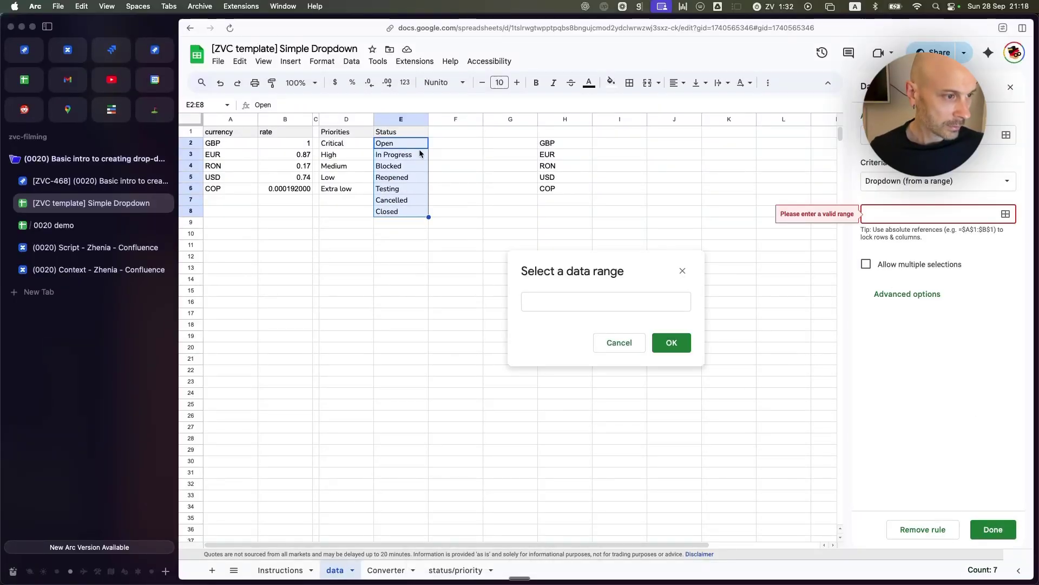
drag(401, 143, 404, 211)
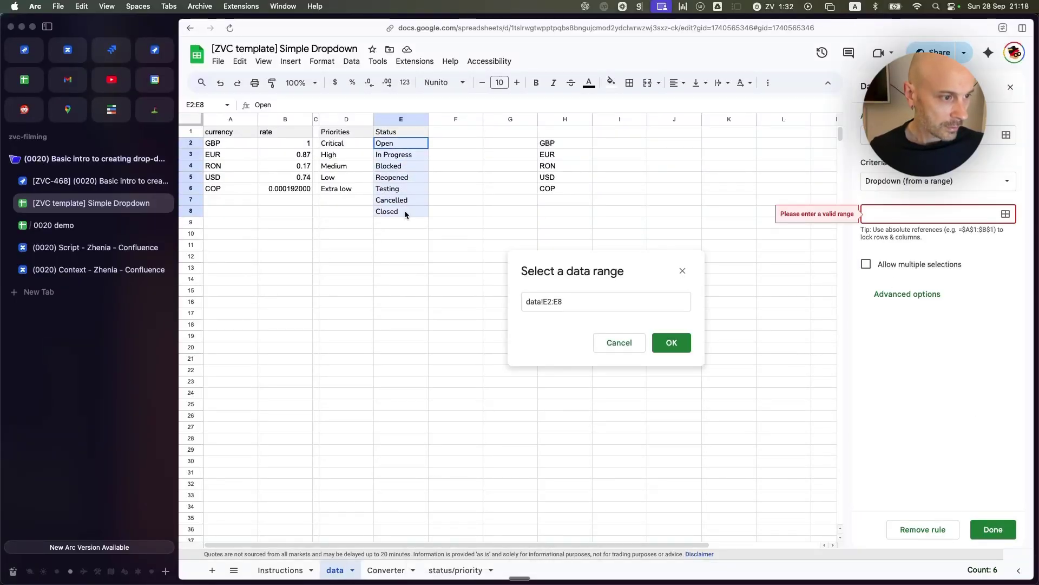
click(671, 342)
click(993, 529)
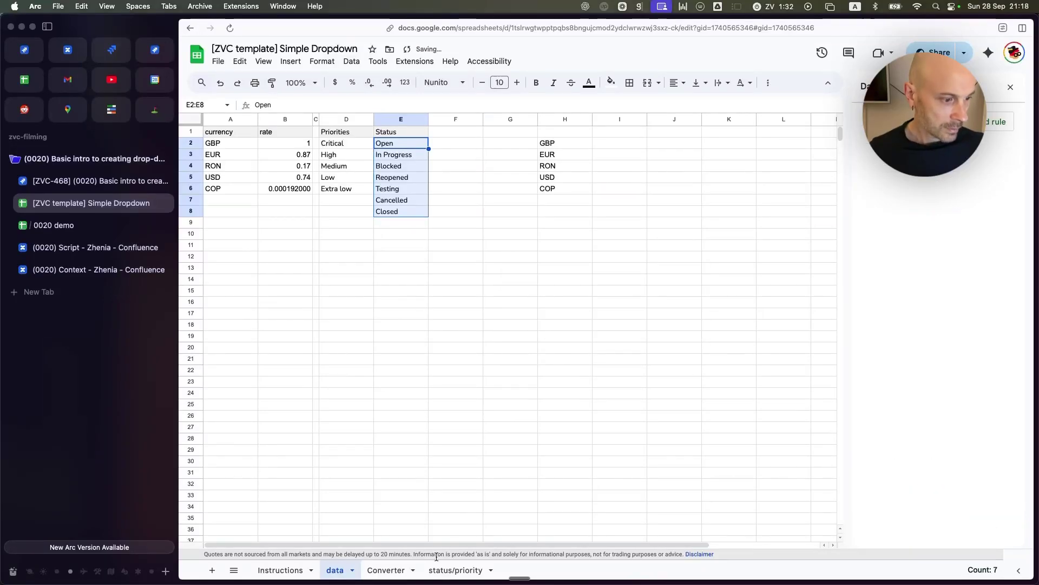
Set the status of the first two tasks on the status/priority sheet, A2 and A3, to In Progress.
click(455, 570)
click(285, 347)
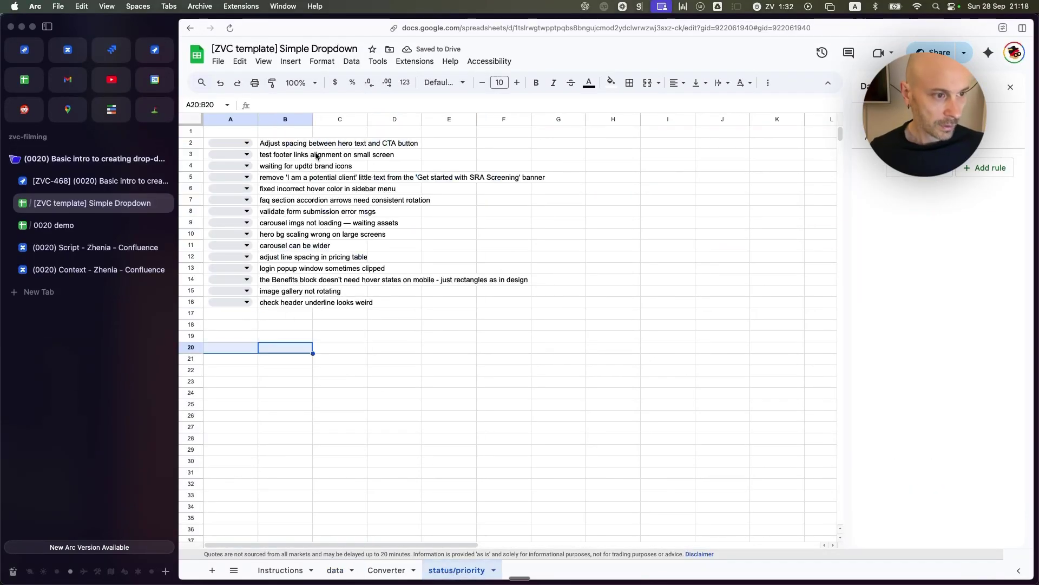
click(238, 143)
click(232, 176)
click(233, 155)
click(238, 187)
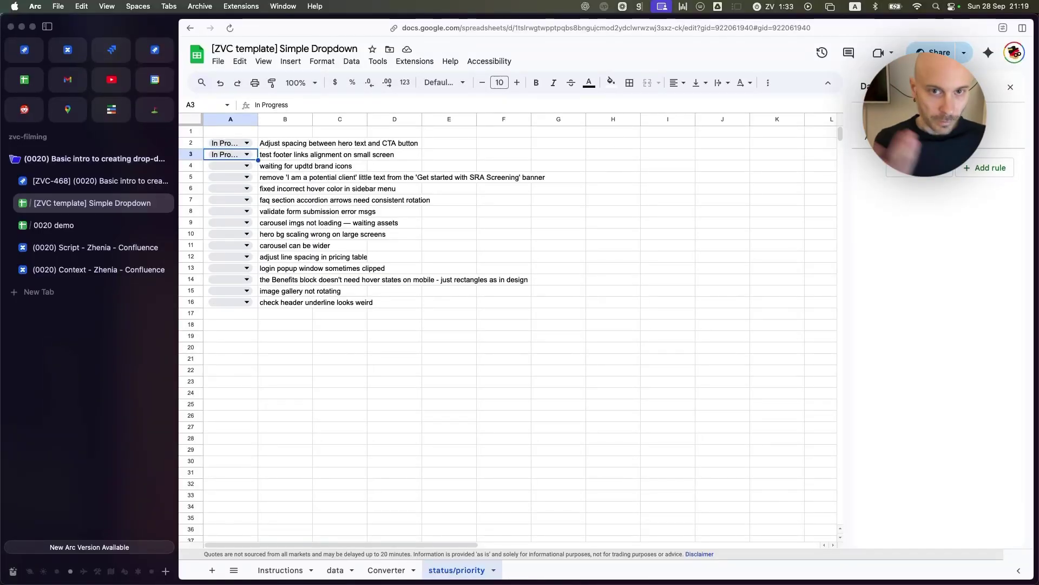
Widen column A to fit the full status names and view the options offered in A4.
click(254, 119)
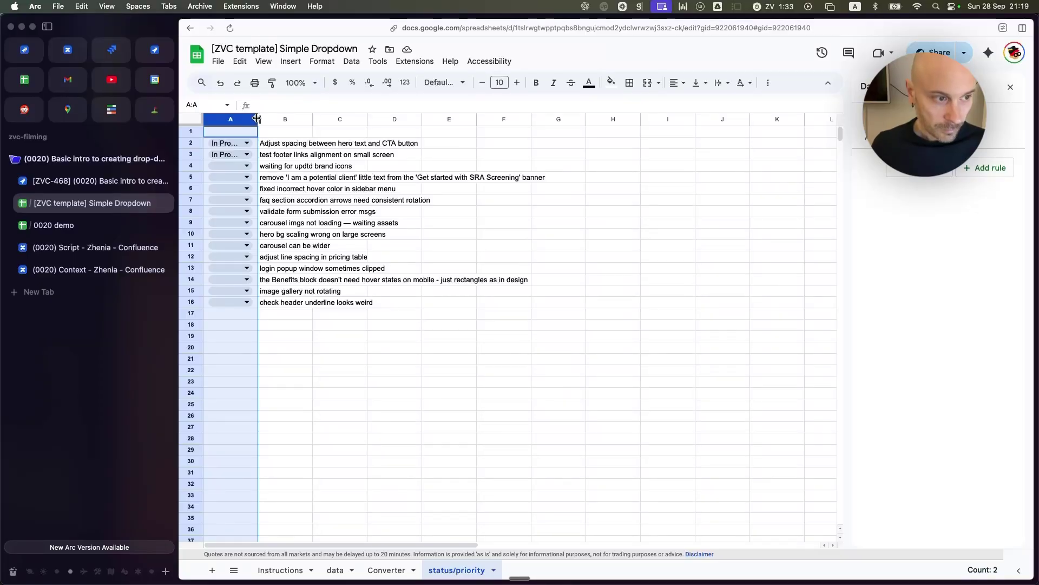
drag(257, 119, 290, 119)
click(278, 166)
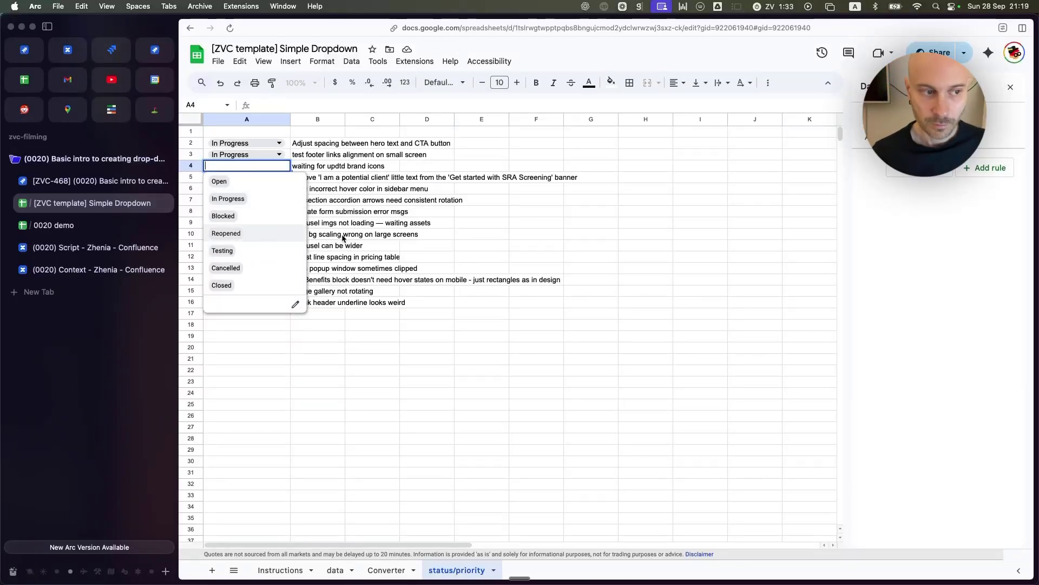
drag(326, 238, 347, 233)
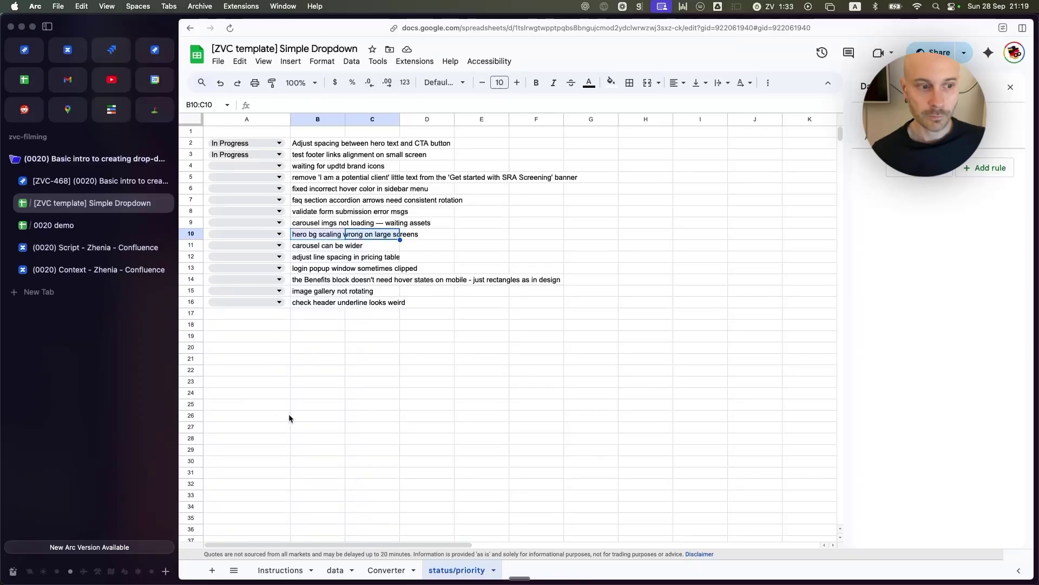
key(alt+super+Down)
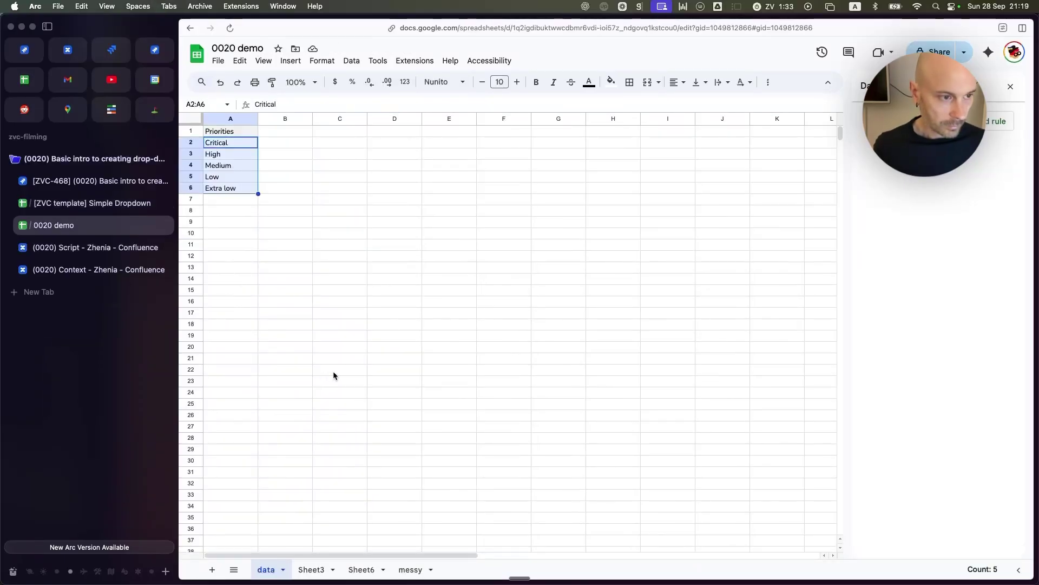
click(346, 350)
key(alt+super+Up)
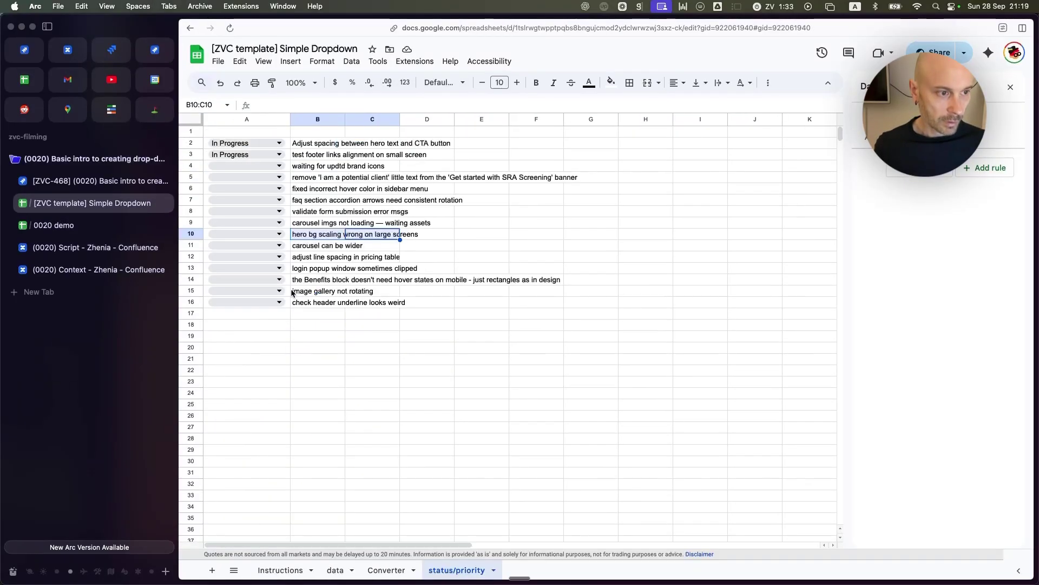
Copy the currency and rate table A1:B8 from the template's data sheet to C1 on the 0020 demo's data sheet.
click(335, 571)
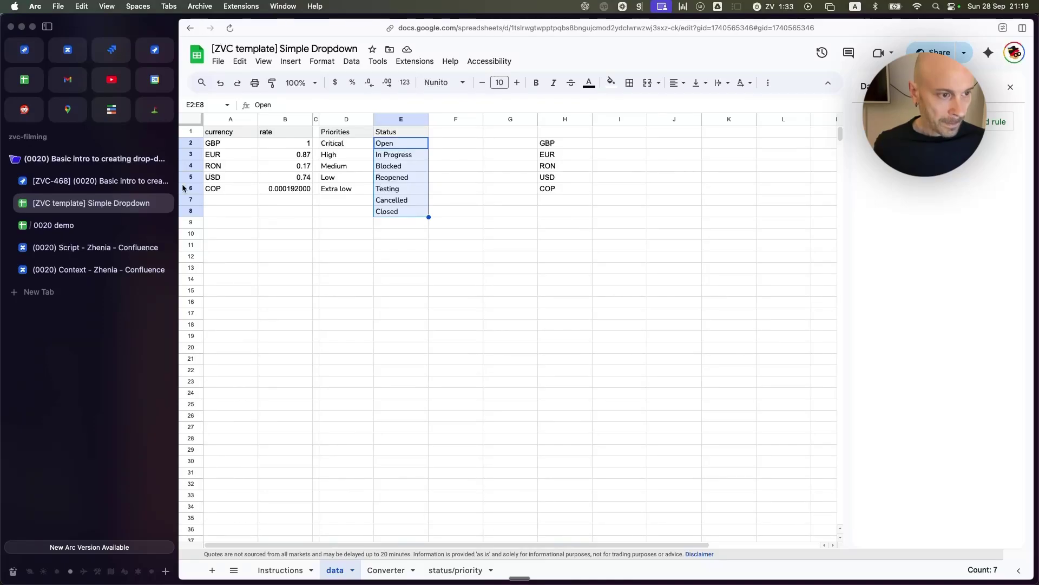
click(302, 204)
mouse_move(230, 133)
mouse_down()
mouse_move(216, 209)
mouse_move(225, 135)
mouse_up()
click(282, 234)
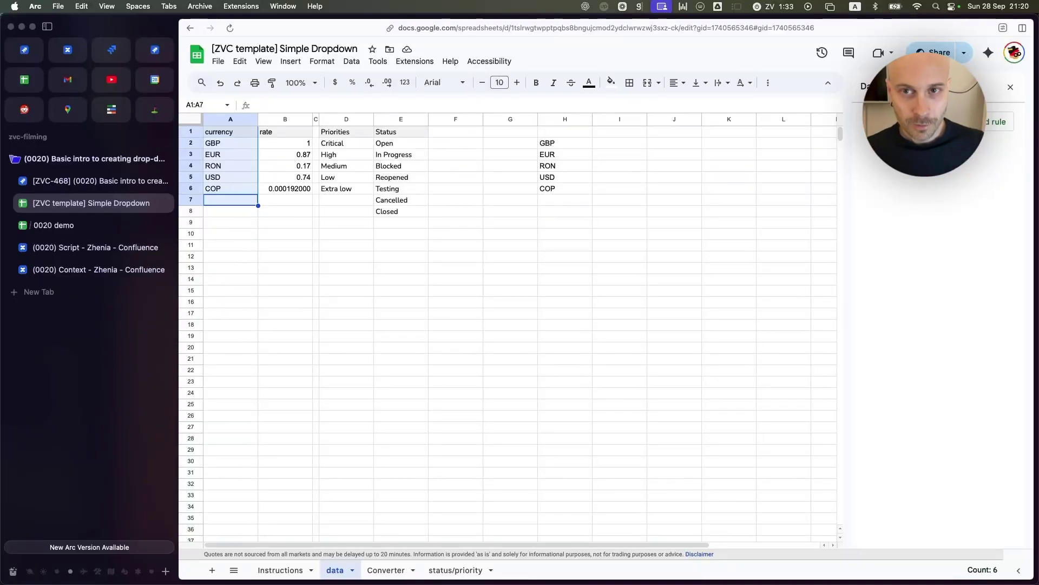
click(287, 212)
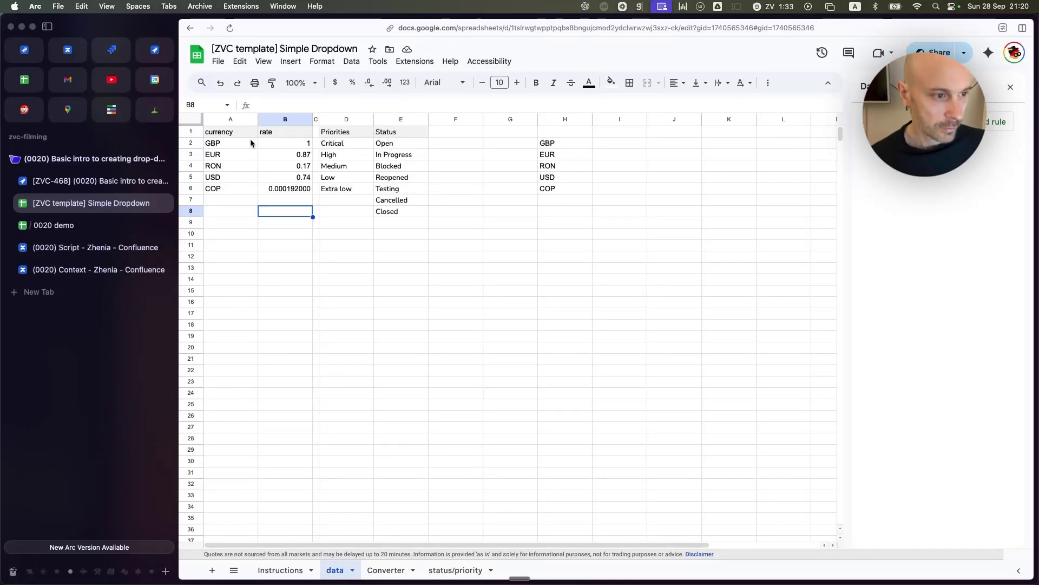
drag(227, 135, 291, 208)
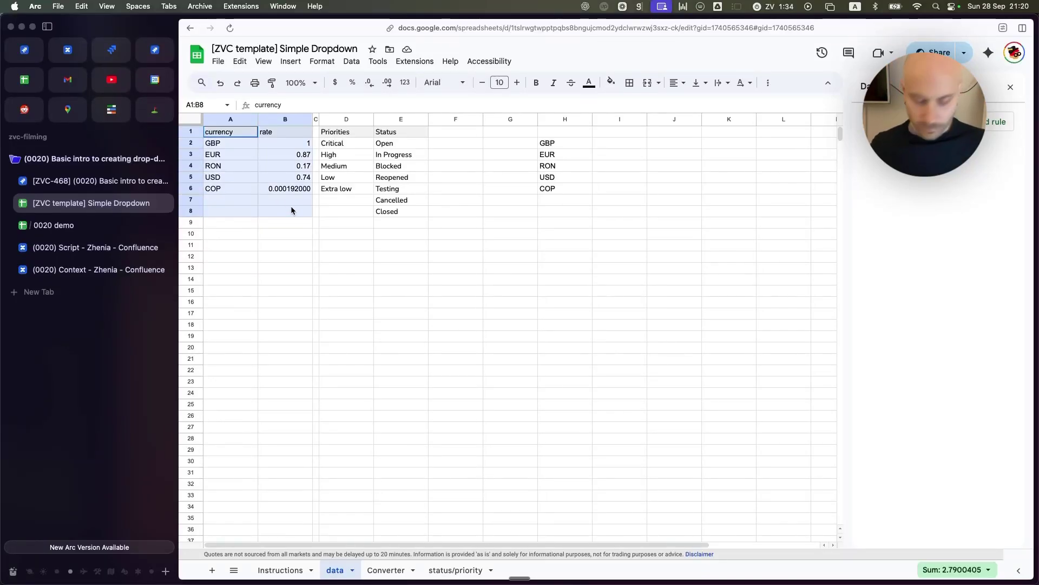
key(super+c)
key(ctrl+Tab)
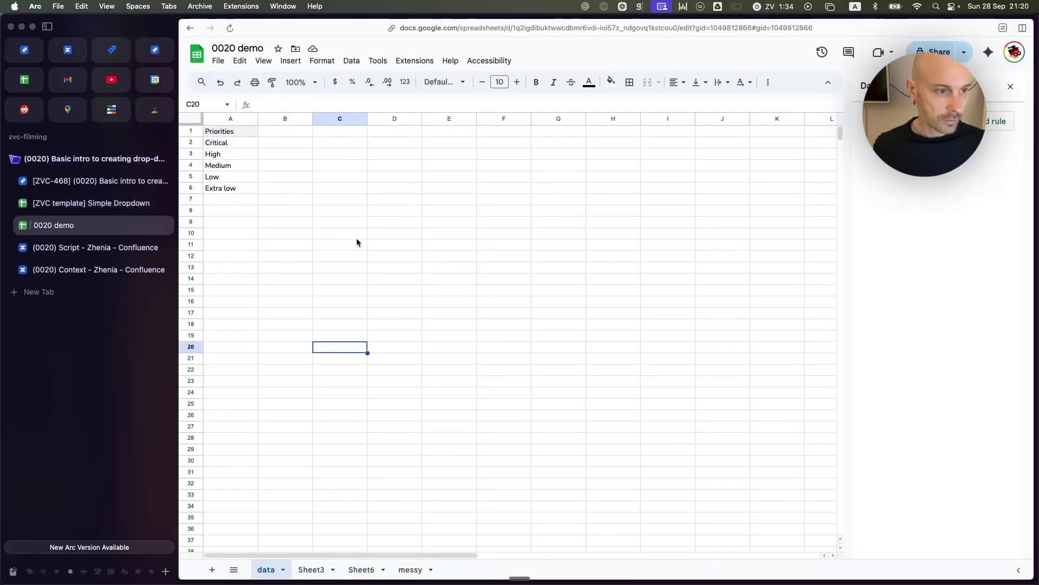
click(328, 135)
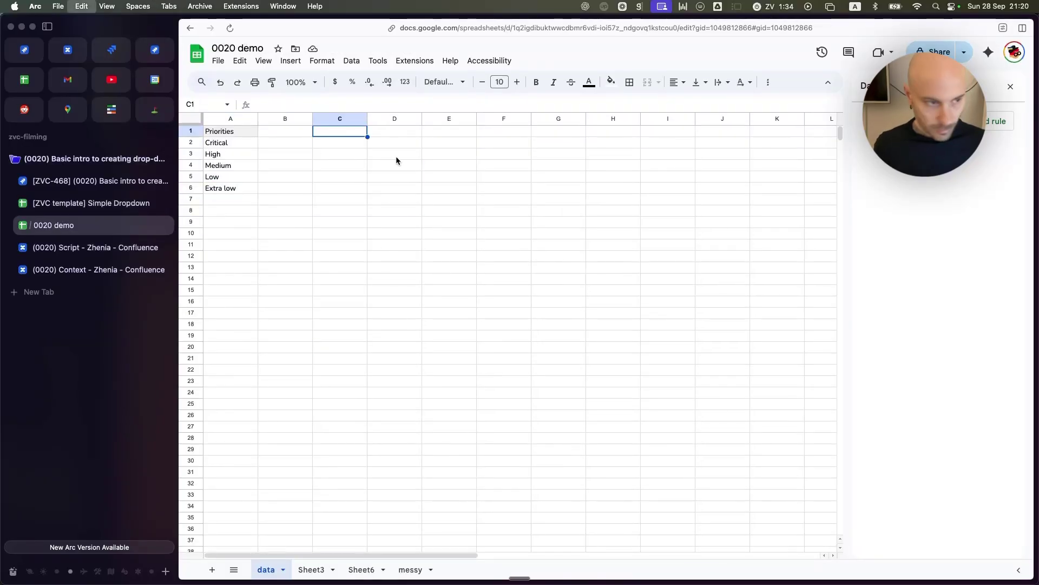
key(super+v)
Look over the pasted currency and rate columns on the demo's data sheet.
click(371, 246)
click(407, 177)
click(380, 199)
click(391, 144)
click(339, 188)
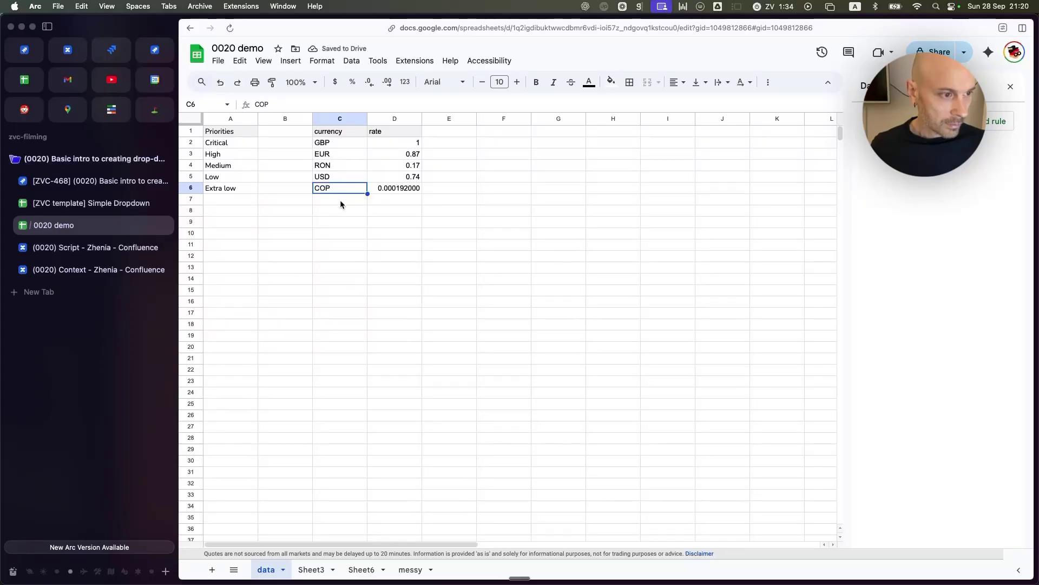
click(341, 198)
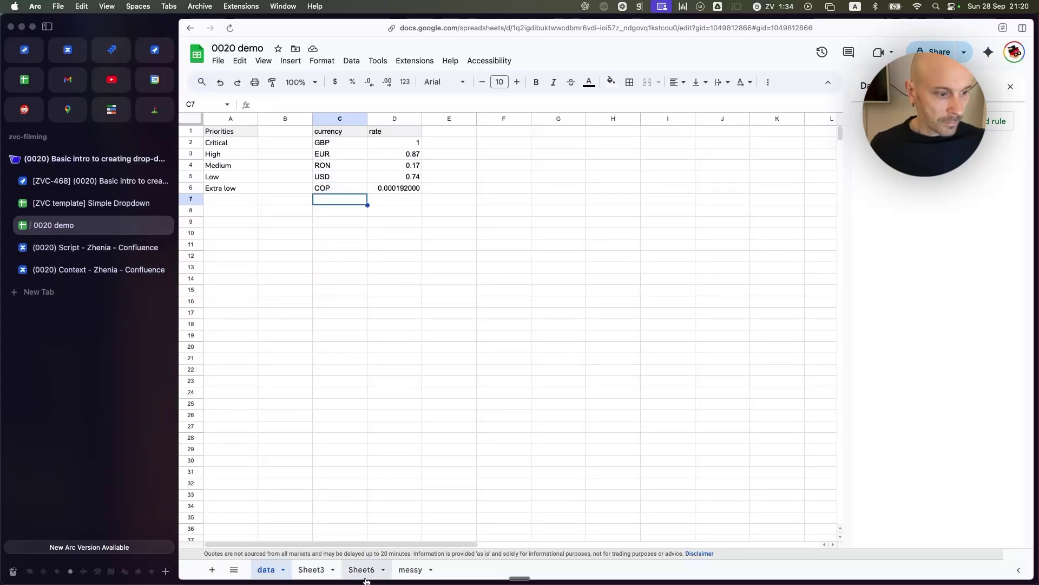
Add a Dropdown (from a range) validation rule to cells A2:A13 on Sheet6.
click(320, 571)
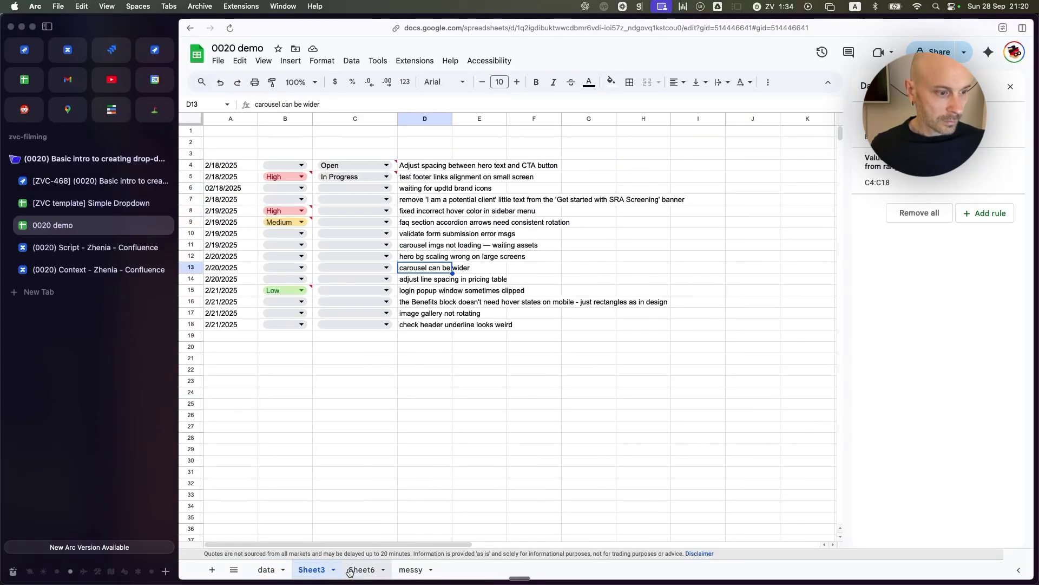
click(355, 570)
drag(239, 147, 241, 267)
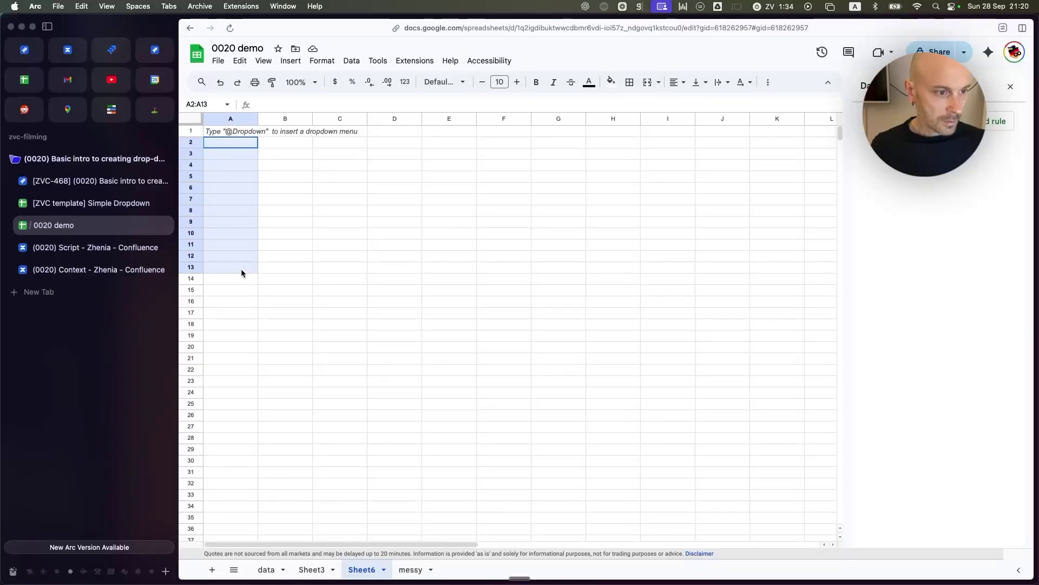
click(352, 61)
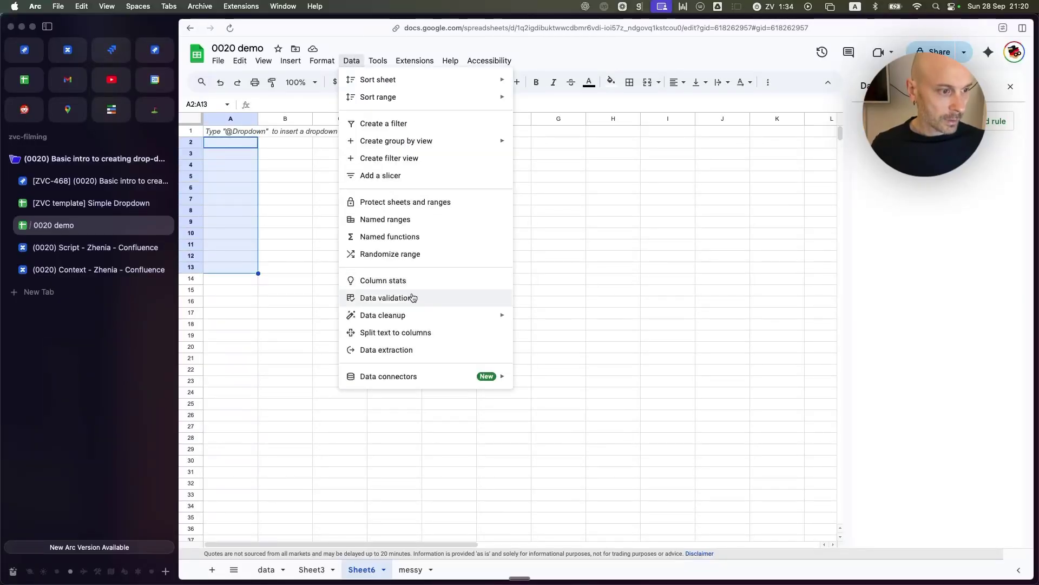
click(385, 298)
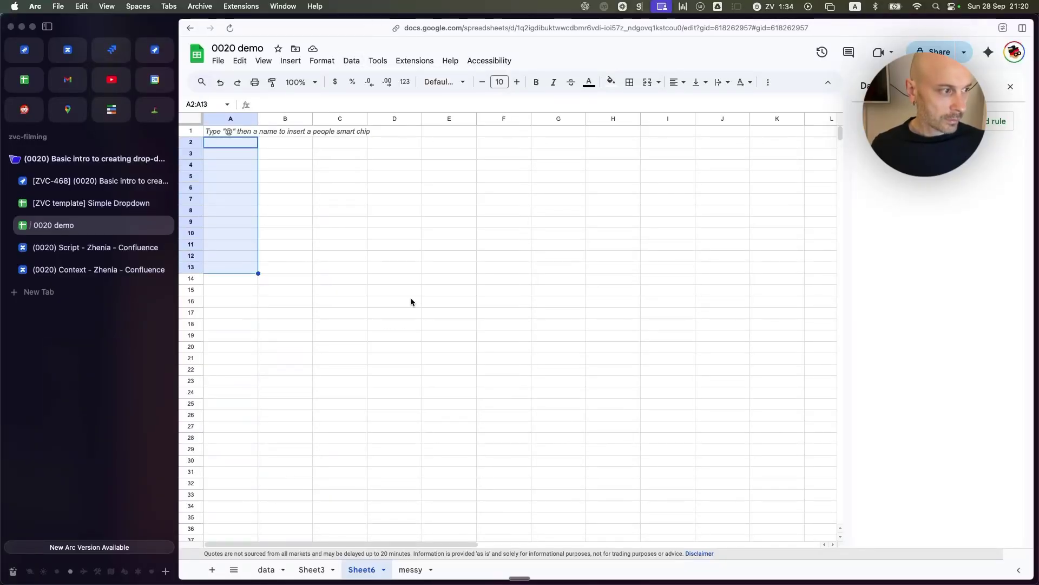
click(1005, 183)
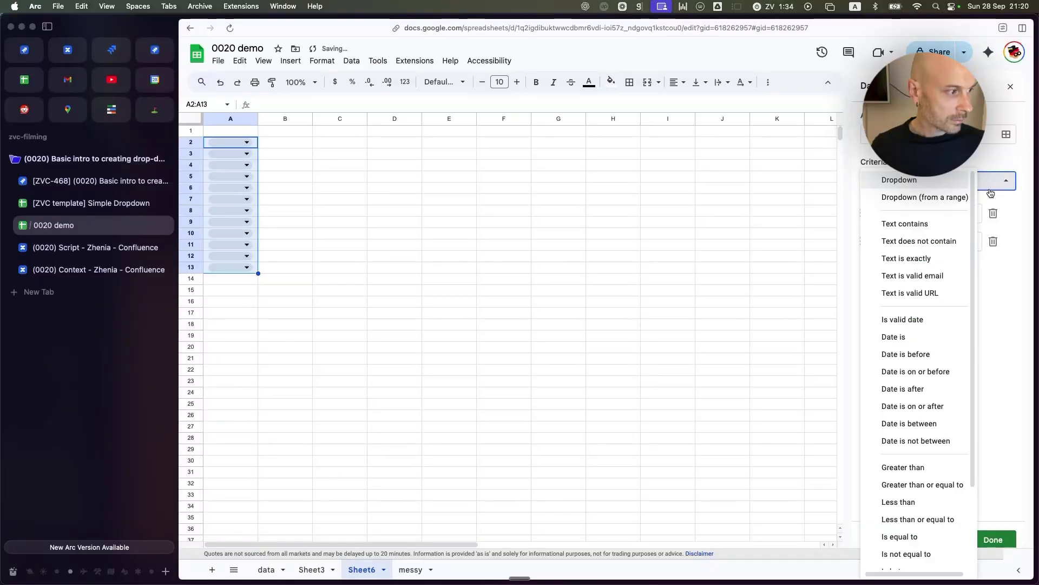
click(939, 199)
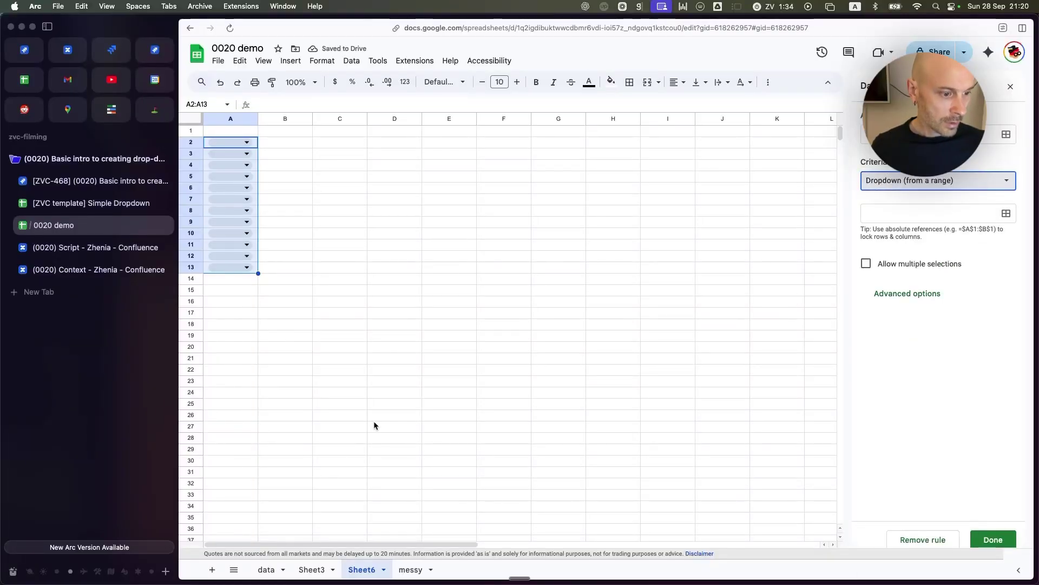
Set the rule's source to the currency column, data!C2:C16, including empty rows for more entries, and save the rule.
click(265, 569)
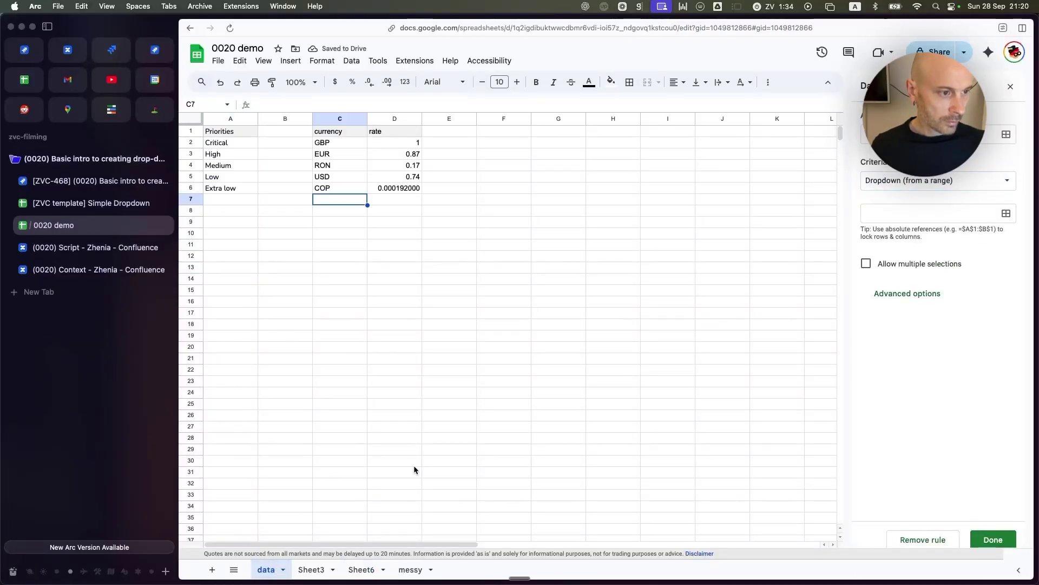
click(1006, 214)
drag(335, 143, 330, 302)
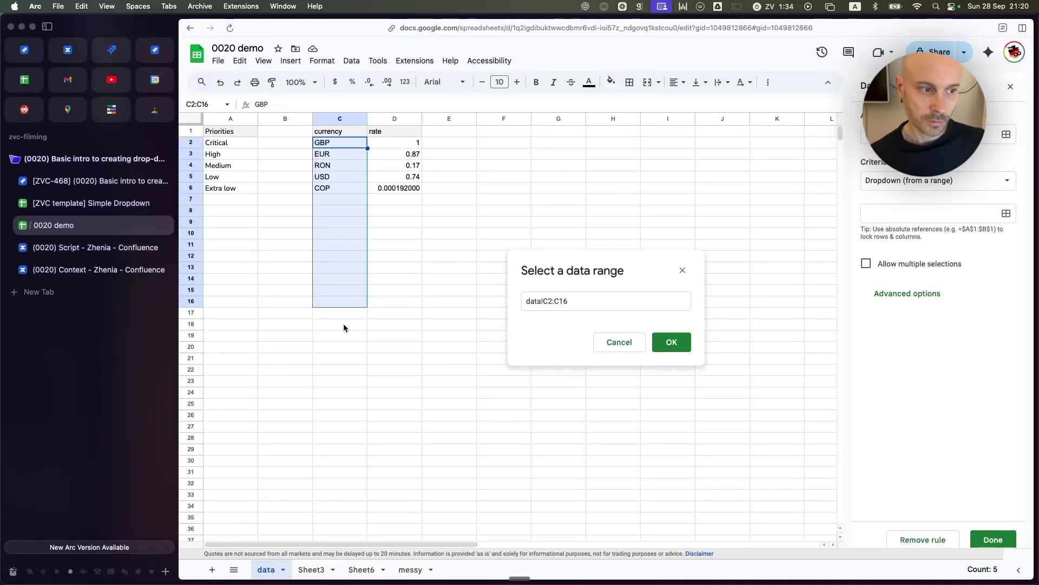
click(665, 346)
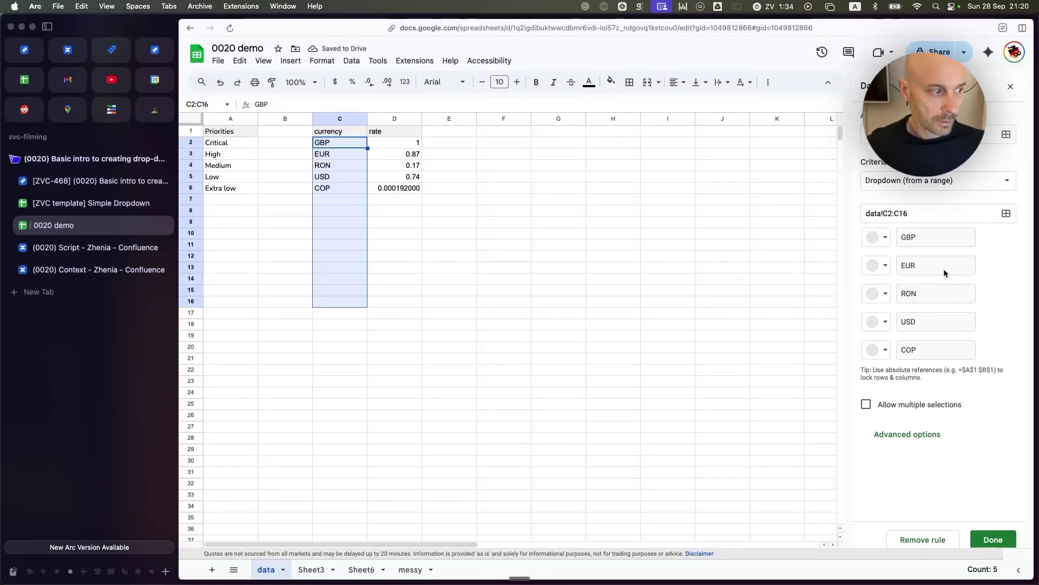
click(1007, 540)
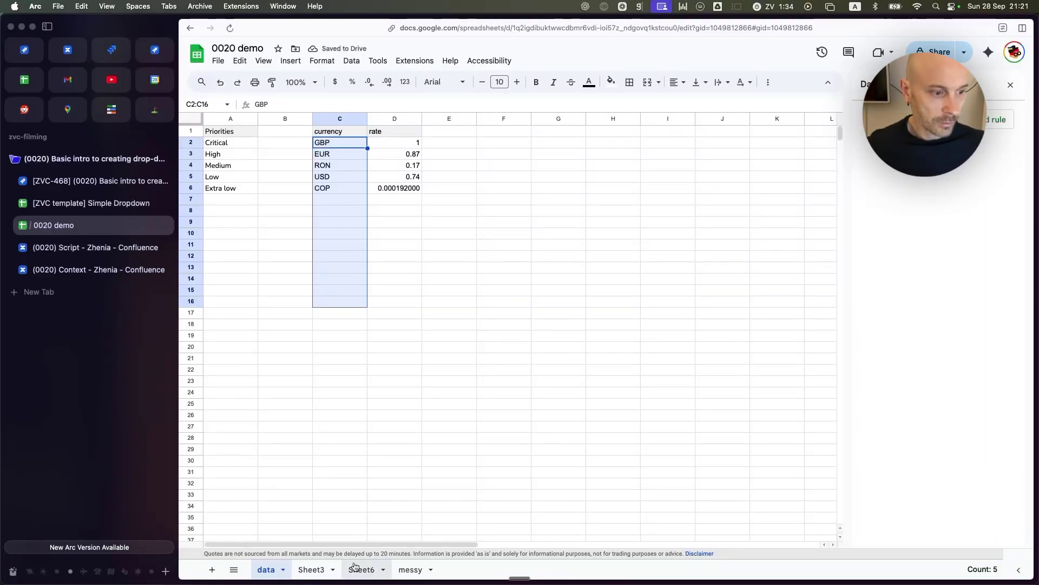
Check the currency options offered by the drop-down in A2 on Sheet6.
click(311, 570)
click(357, 570)
click(291, 169)
click(246, 142)
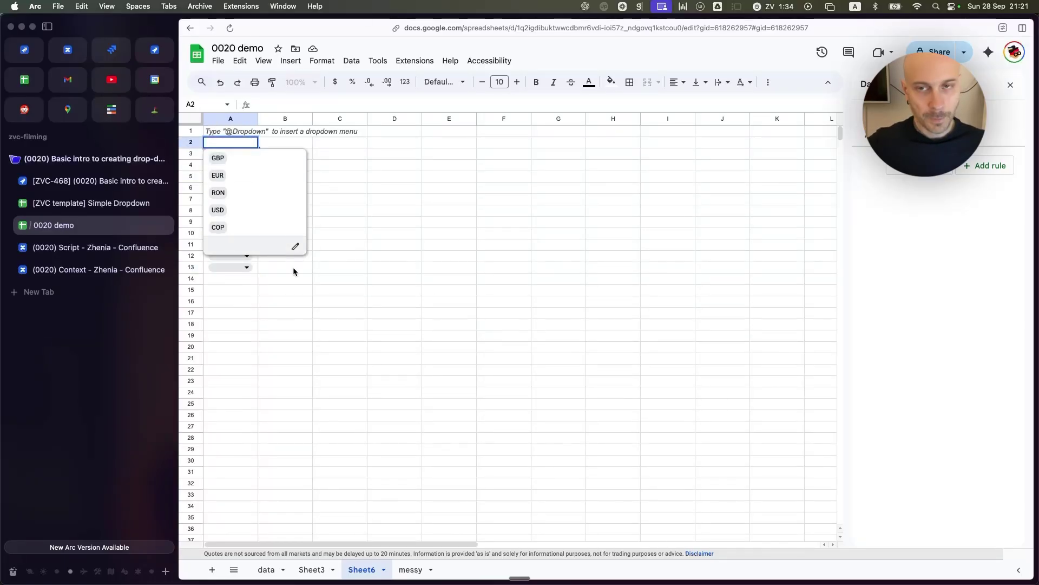
click(340, 290)
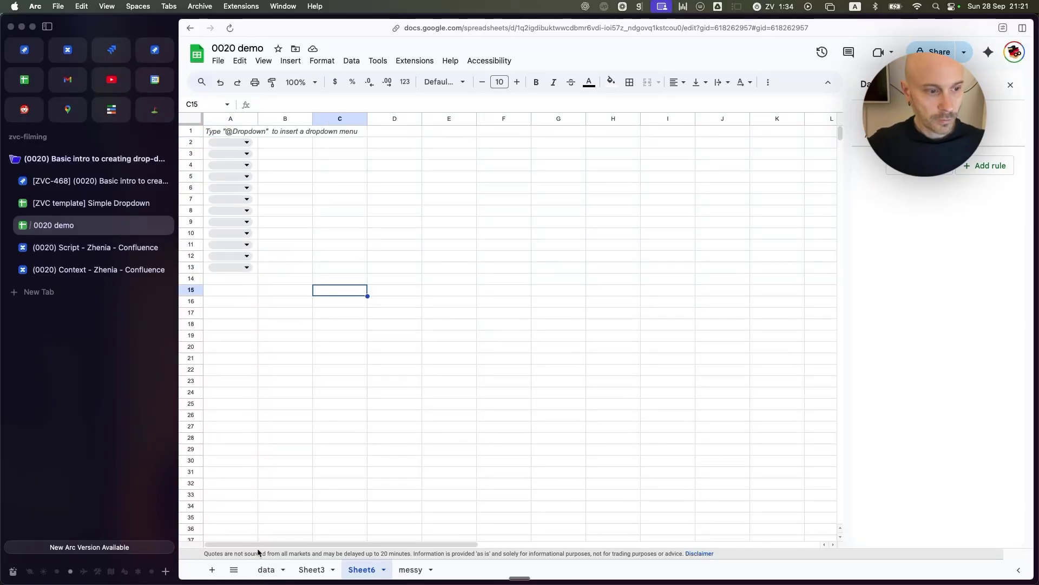
Add the currency GEL in C7 of the data sheet and check the options offered in A2 on Sheet6.
click(268, 570)
click(338, 200)
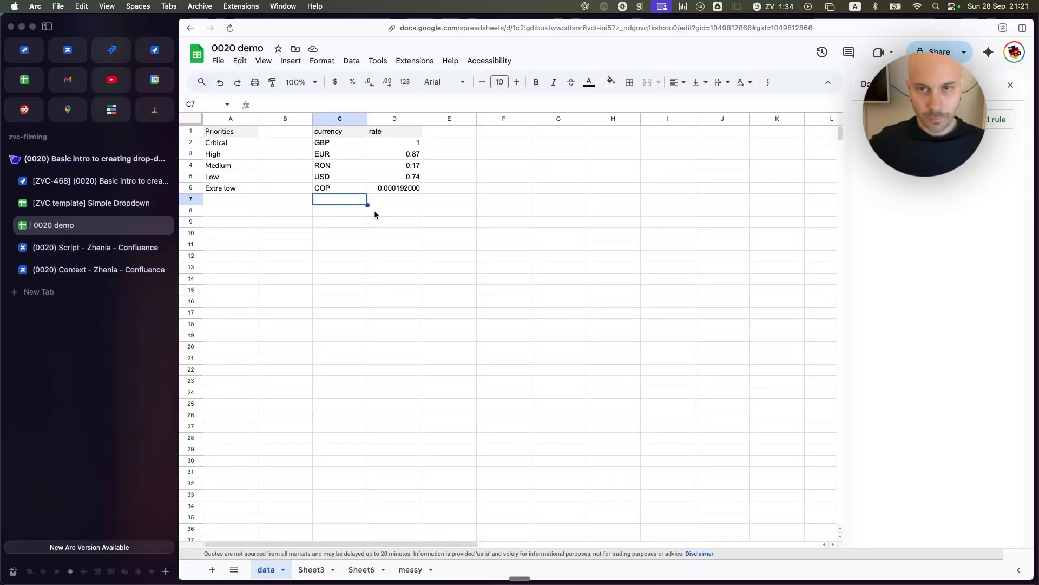
text(GEL)
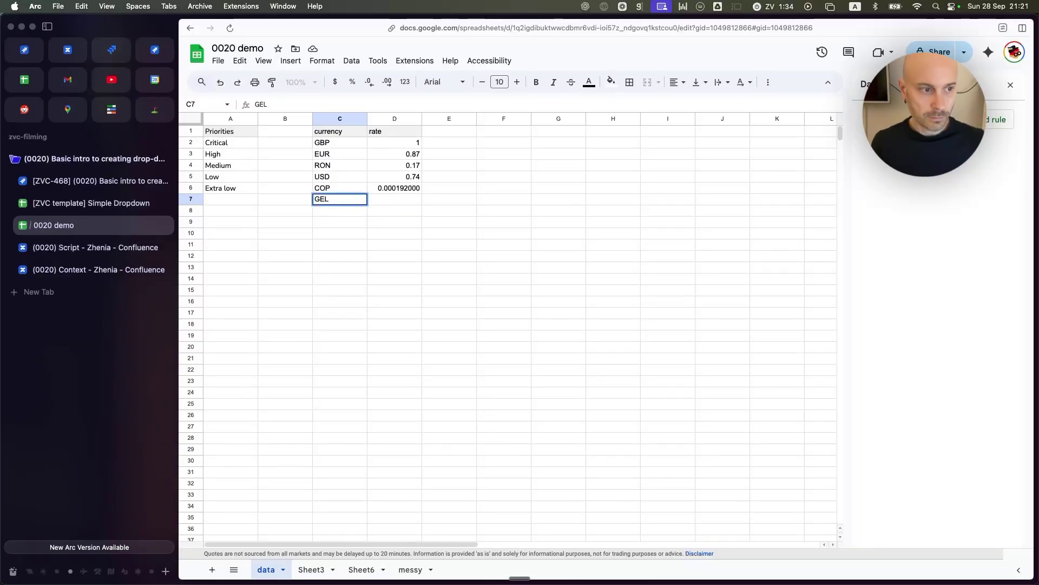
key(Return)
click(361, 569)
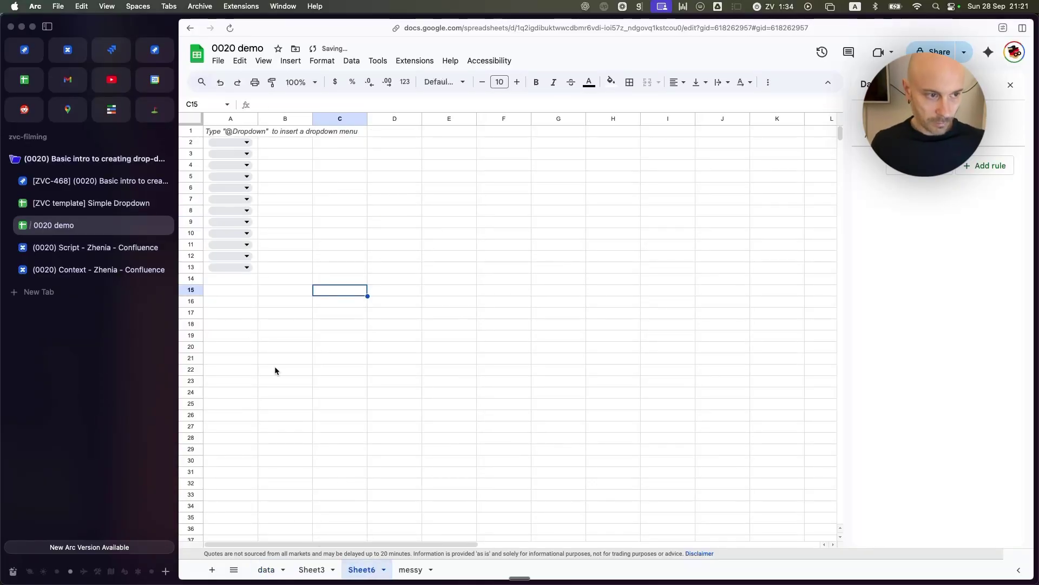
click(252, 142)
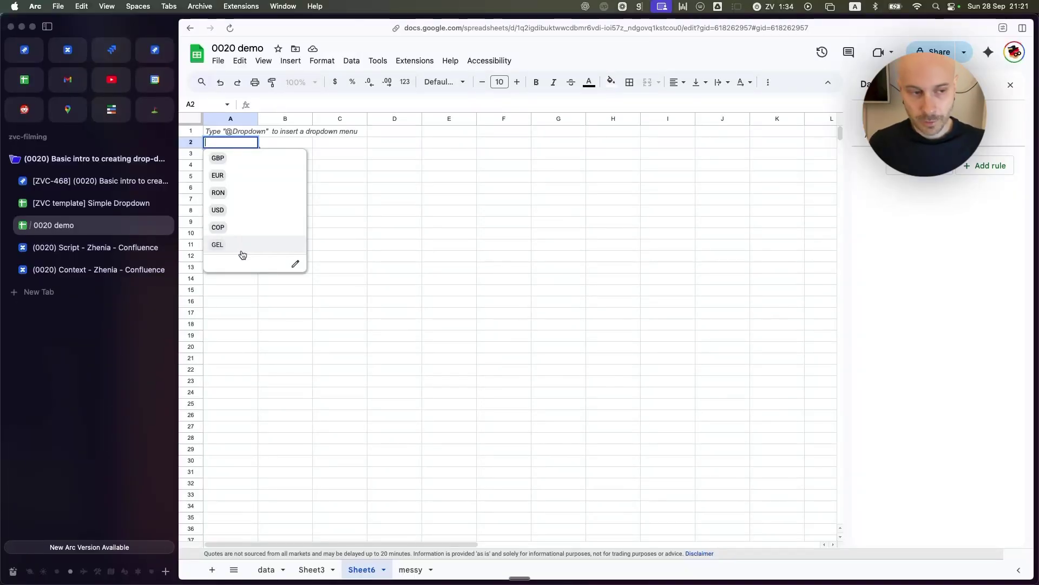
click(351, 270)
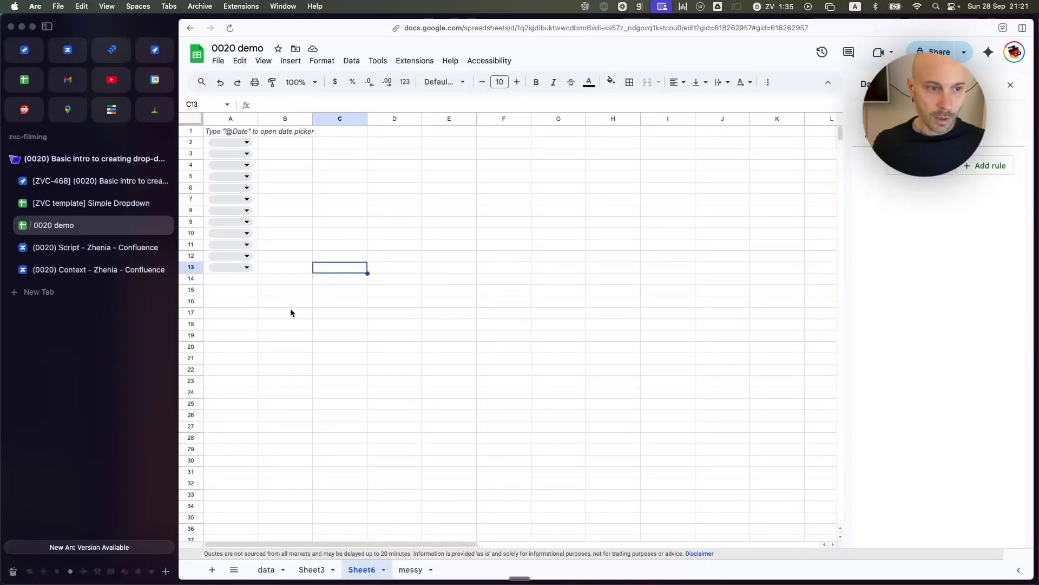
Switch to the Simple Dropdown template and examine the formula in H2 of its data sheet and its source cell A2.
click(99, 205)
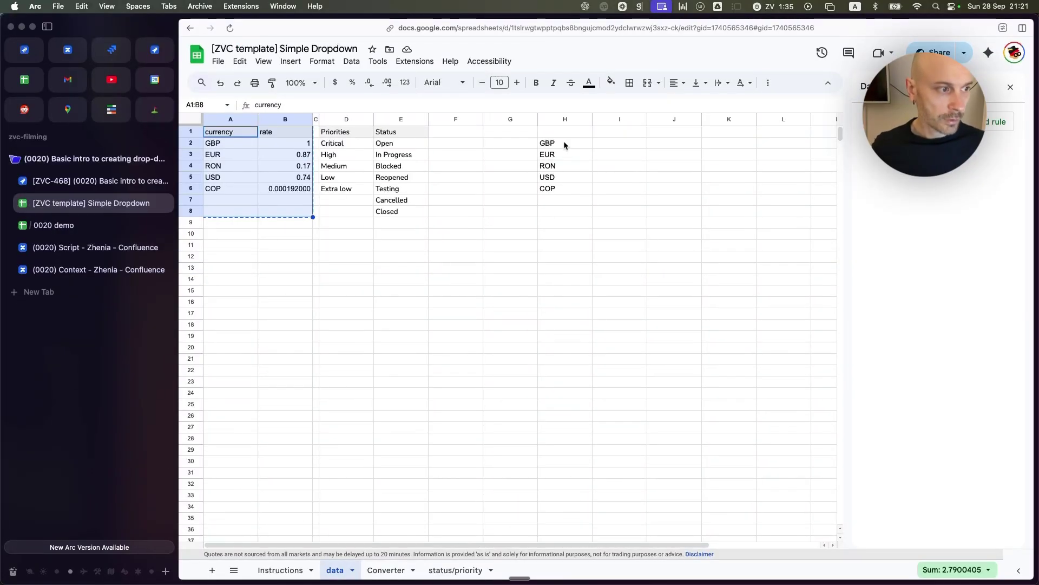
click(563, 142)
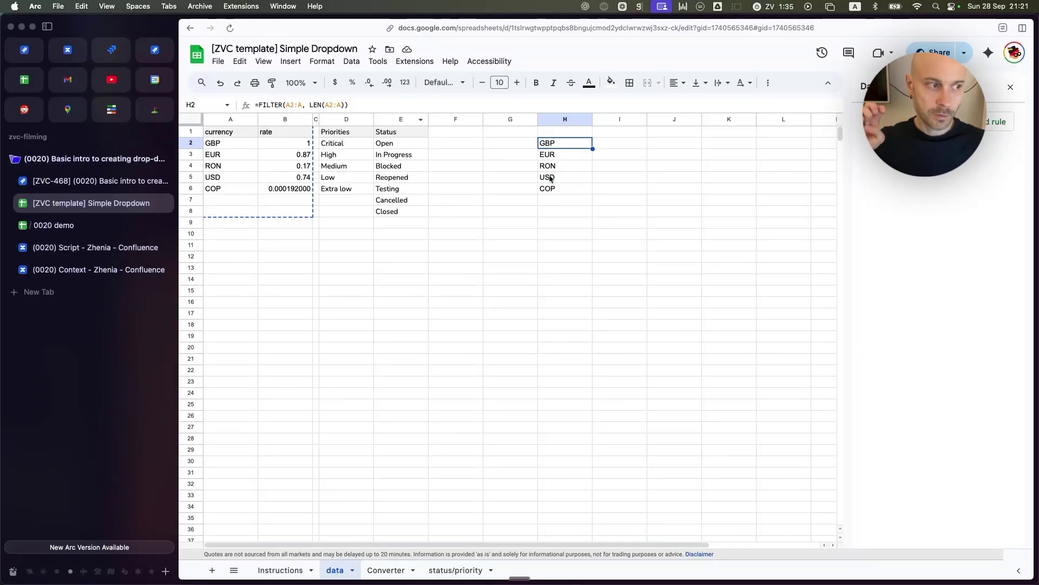
click(241, 145)
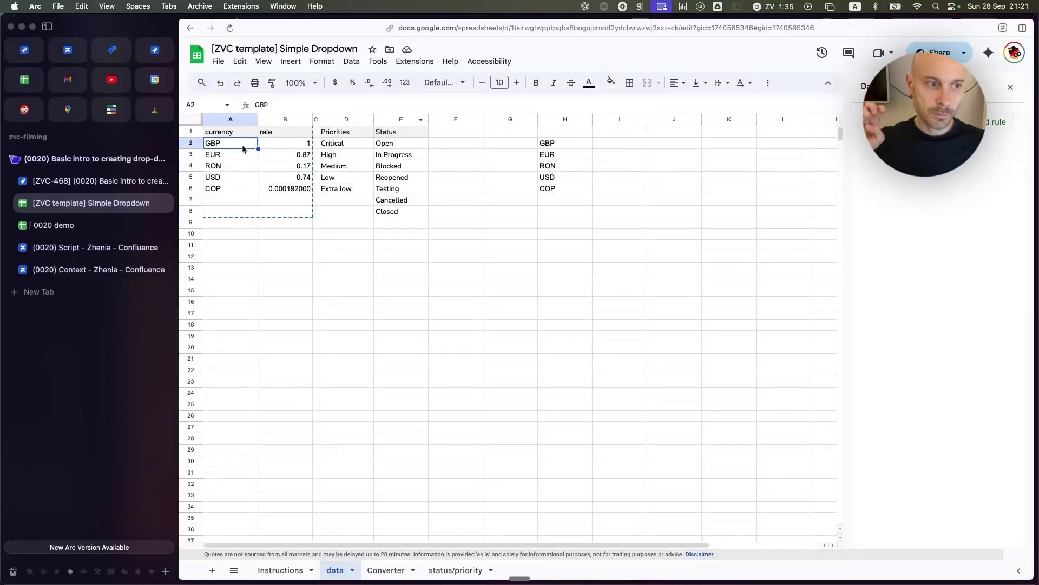
Enter GEL in A7 of the template's data sheet and check the filtered currency list in column H.
click(226, 201)
text(GEL)
key(Return)
click(558, 201)
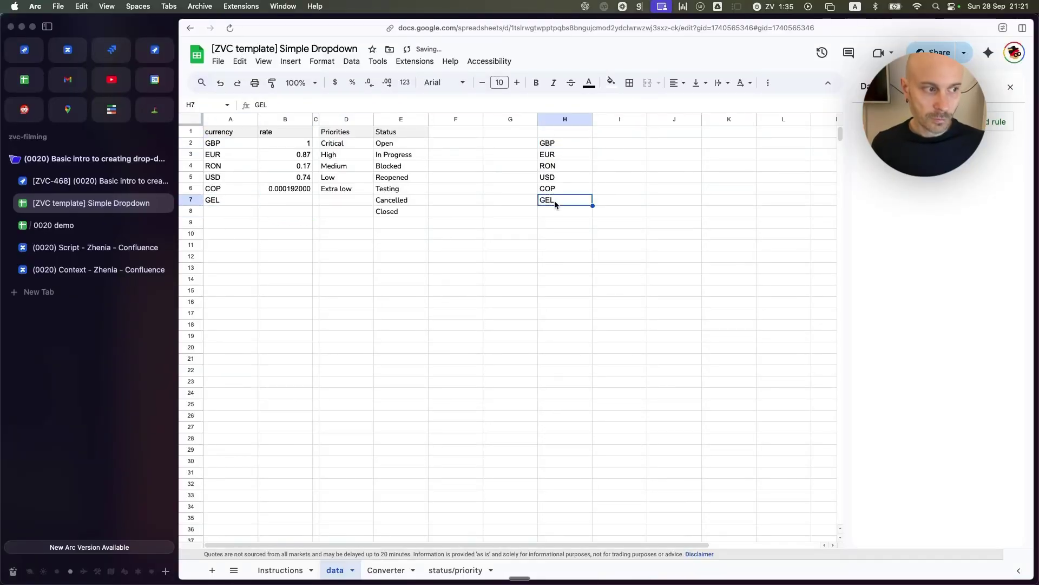
click(515, 200)
Delete the GEL entry from A7 of the template's data sheet.
click(223, 200)
key(Delete)
click(489, 245)
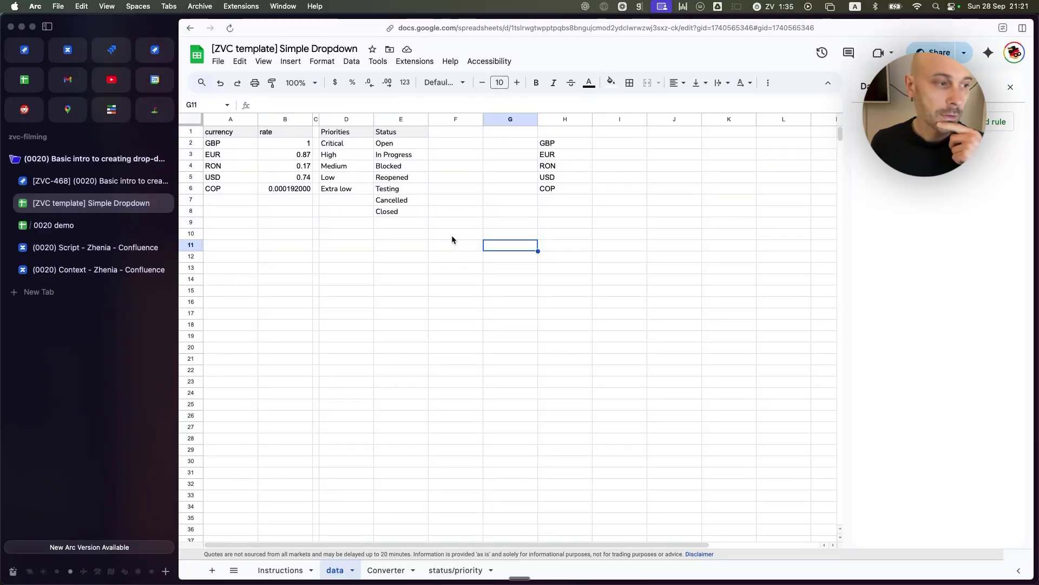
Compare the FILTER formula in H2 with the currency column it reads, highlighting A2:A27.
click(570, 144)
click(238, 145)
click(566, 146)
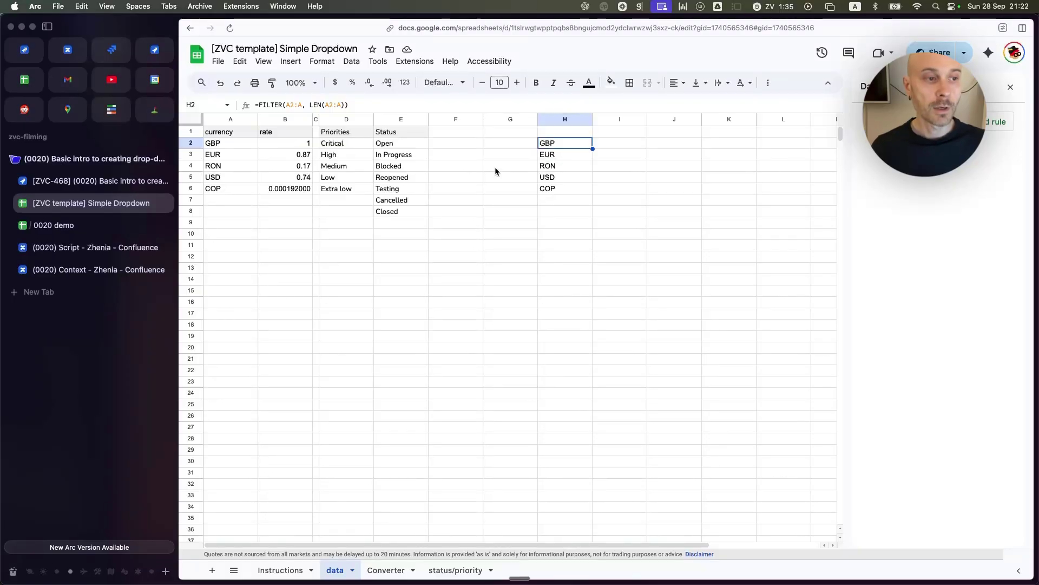
click(235, 144)
click(551, 146)
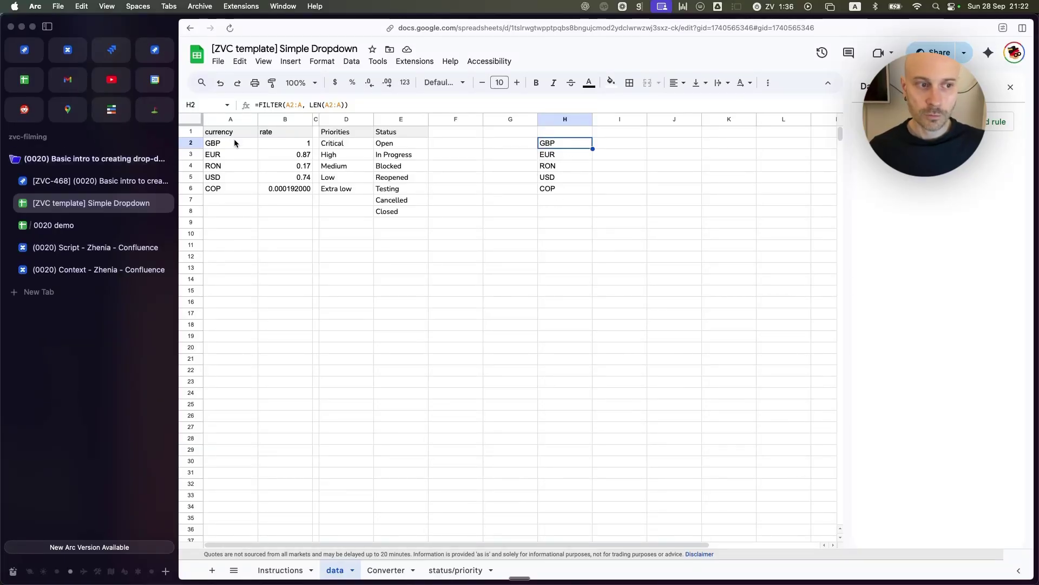
drag(247, 144, 216, 427)
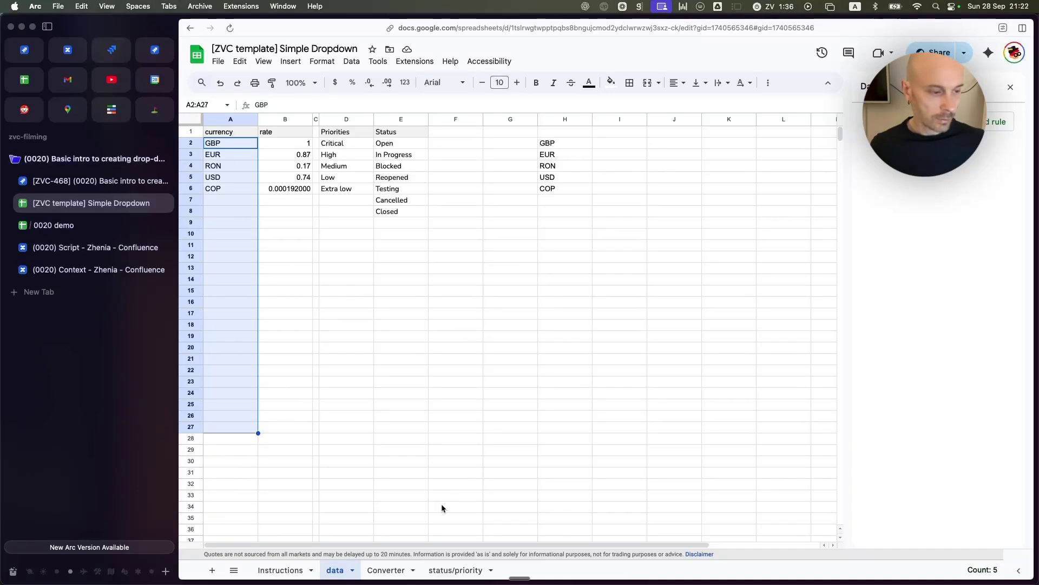
Return to the 0020 demo and compare Sheet6's drop-down source range with the spare rows on the data sheet, keeping the rule.
key(super+alt+Down)
click(927, 124)
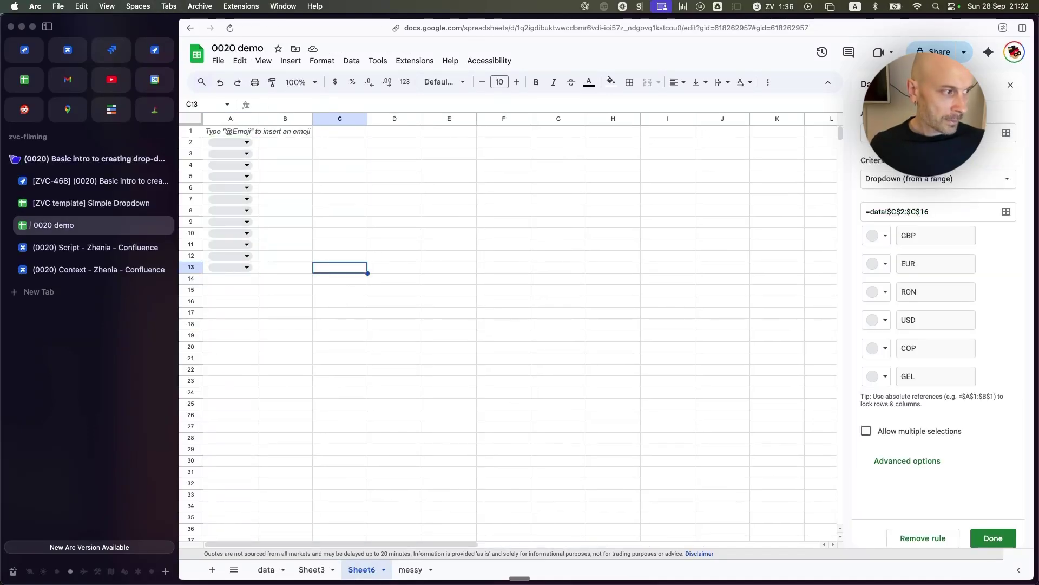
drag(922, 212, 947, 216)
click(266, 569)
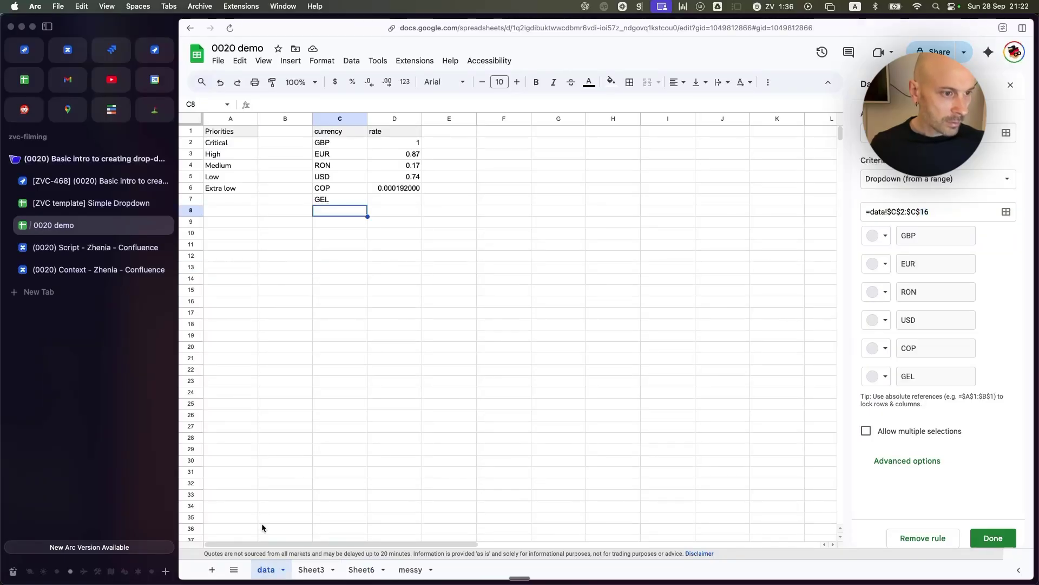
drag(221, 199, 257, 300)
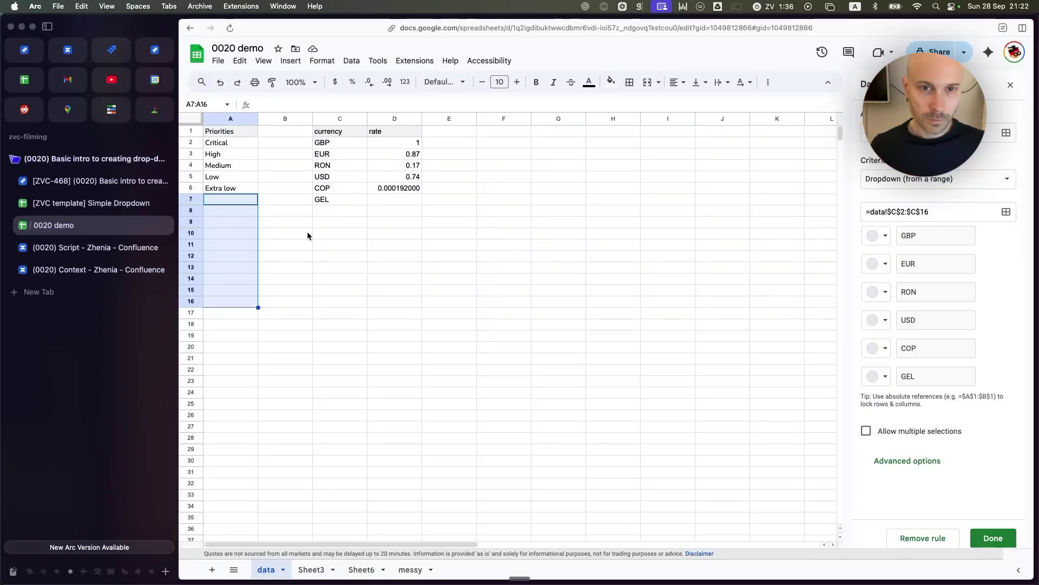
click(456, 235)
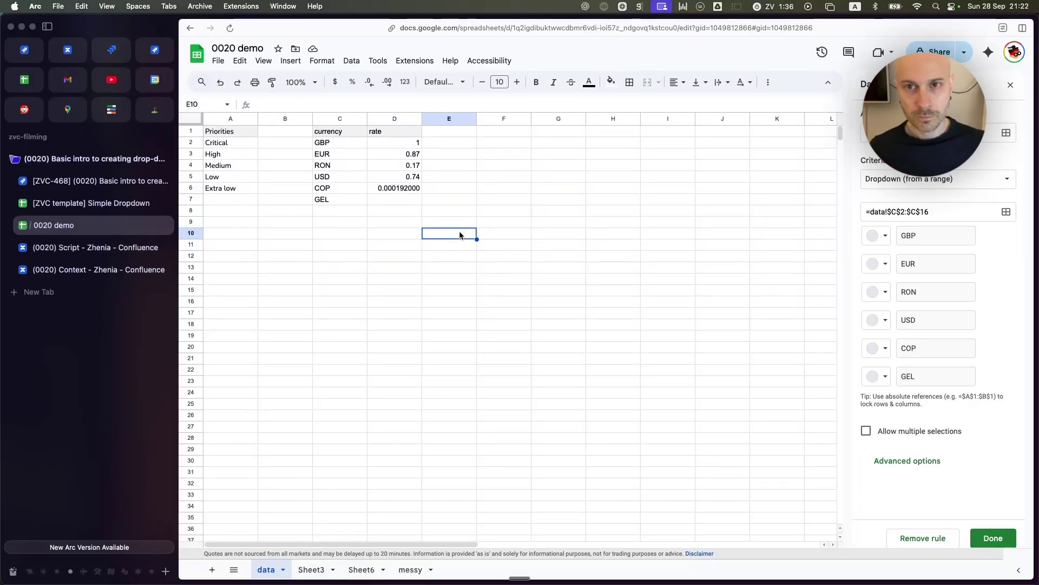
drag(312, 214, 331, 302)
click(394, 267)
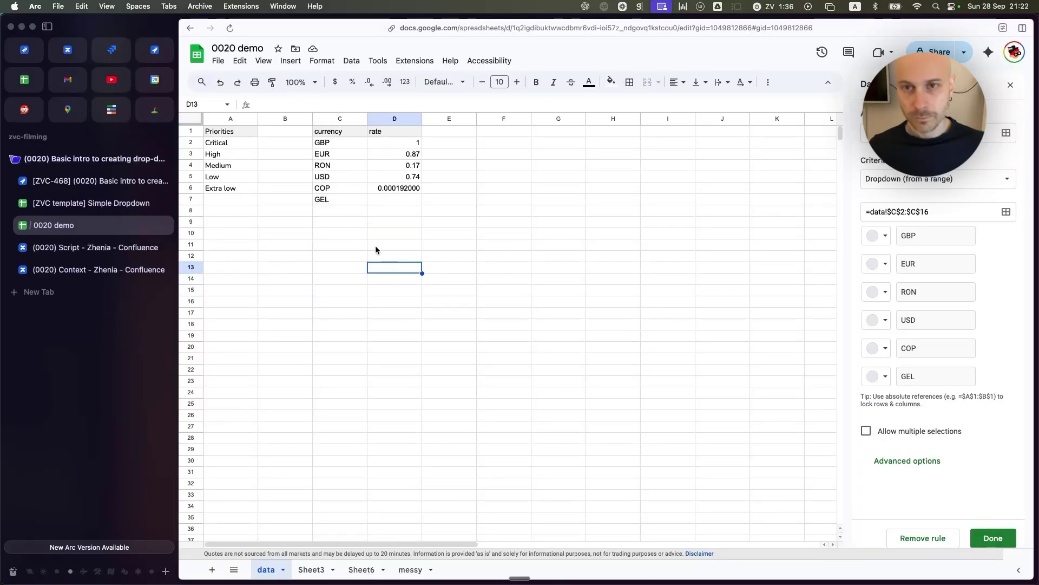
click(991, 536)
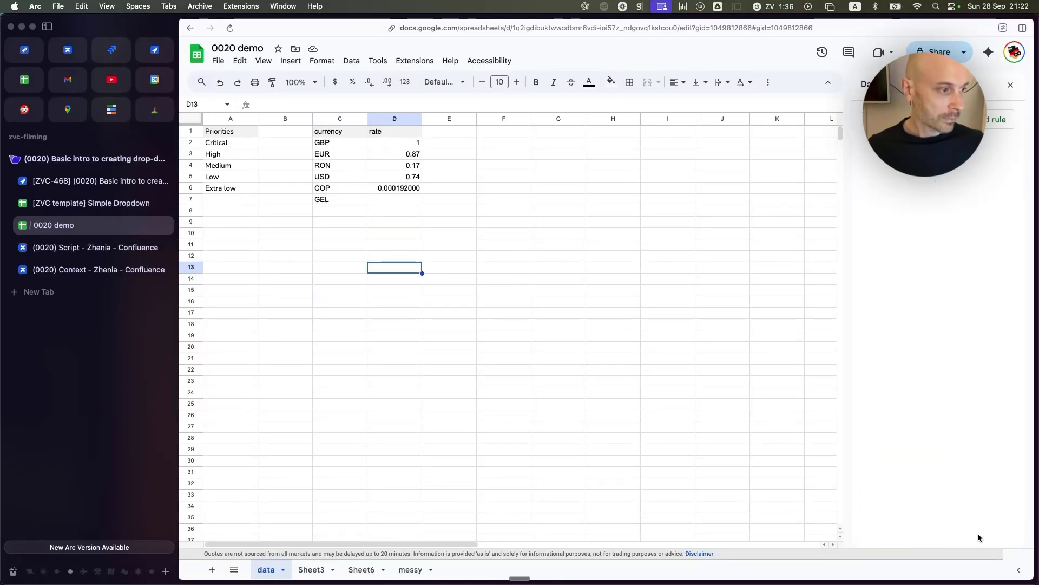
Add a new blank sheet after the data sheet in the 0020 demo.
click(453, 314)
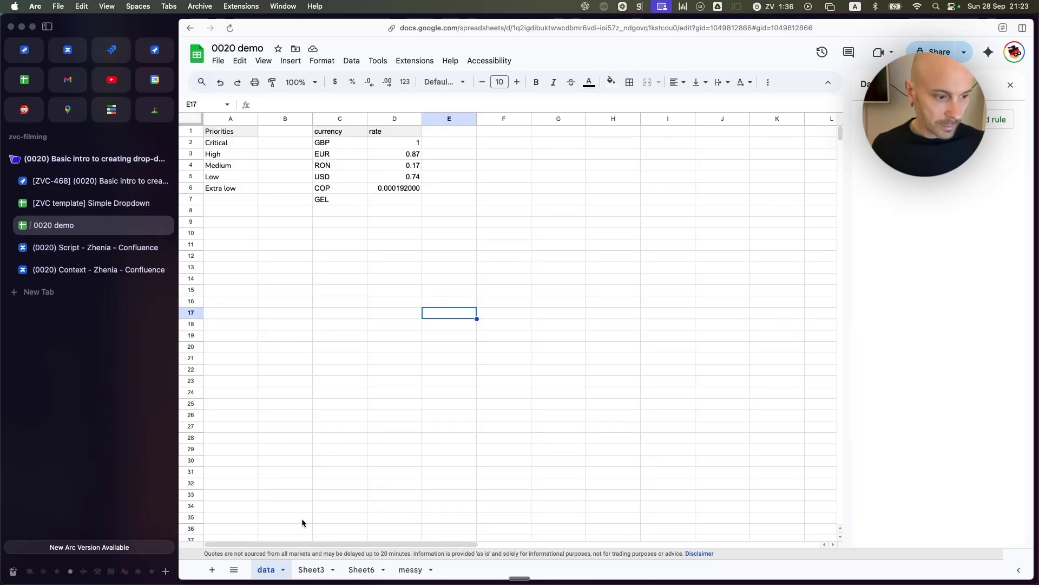
click(212, 569)
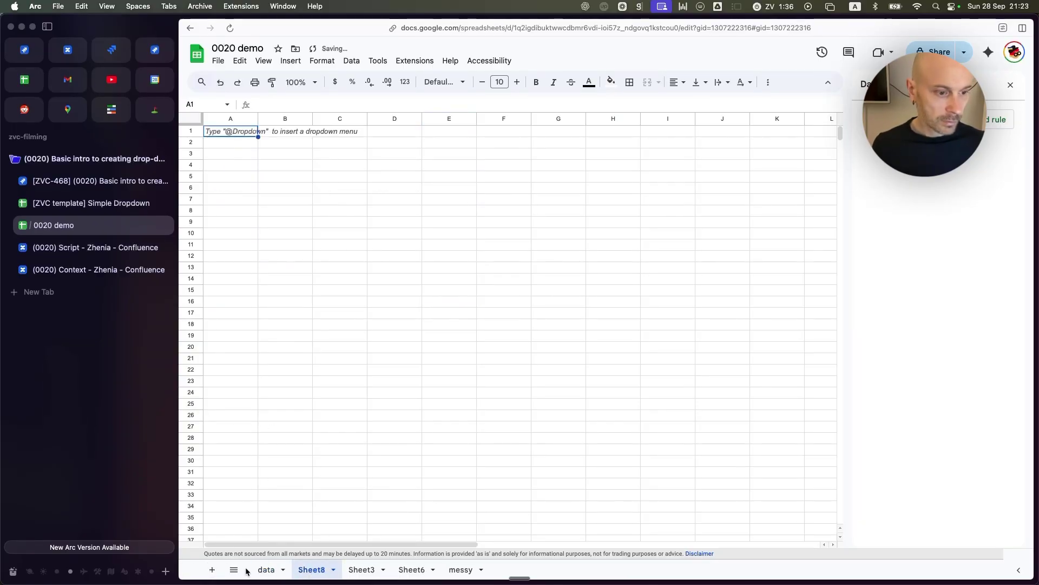
click(395, 177)
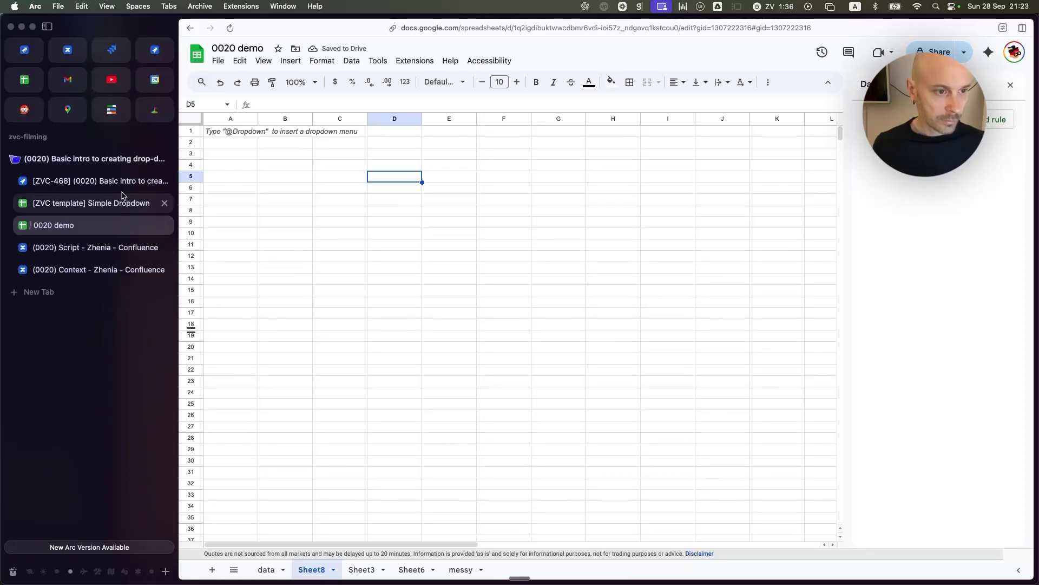
Copy the notes in D2:D16 of the 0020 demo's messy sheet.
key(ctrl+Tab)
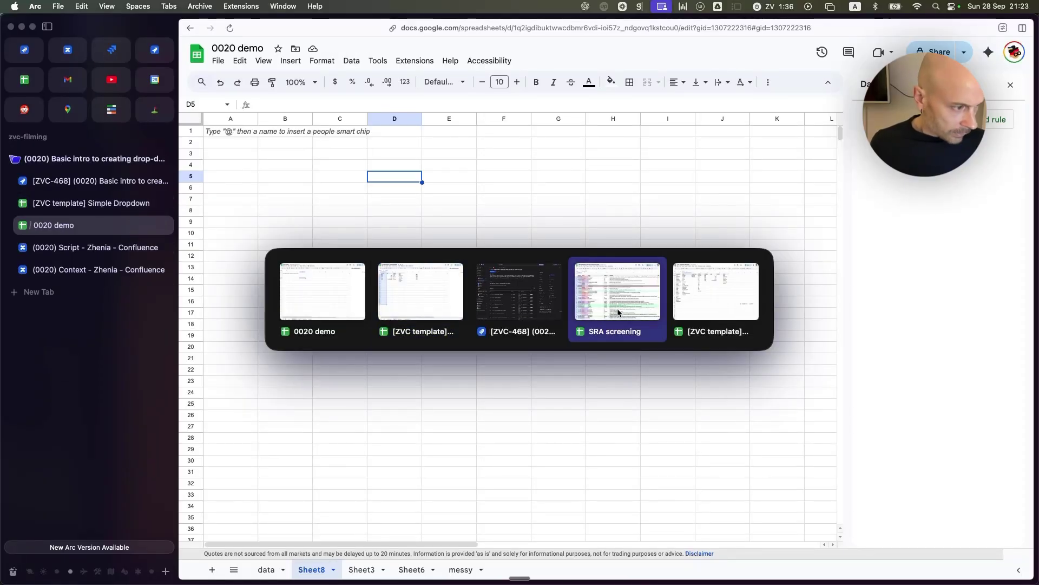
click(313, 295)
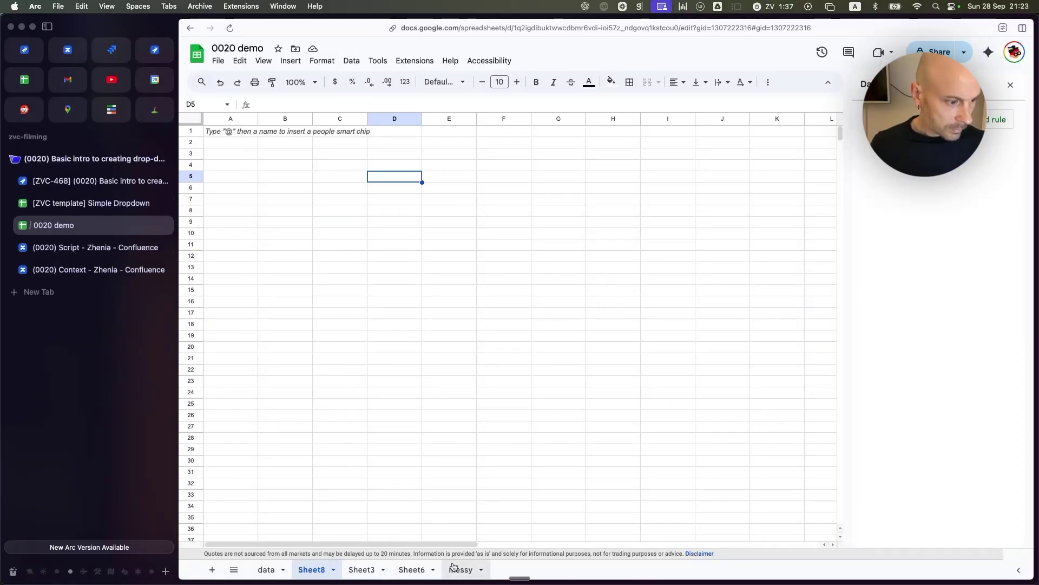
click(461, 570)
drag(481, 143, 485, 302)
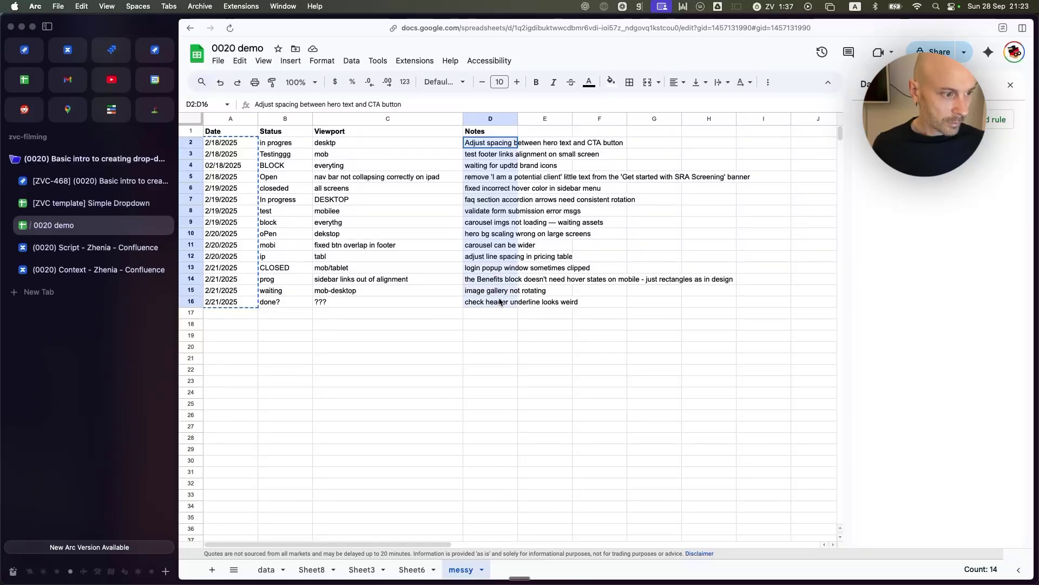
key(super+c)
Clear the drop-downs from A1:A19 of Sheet6 and paste the copied notes starting at C2.
click(410, 569)
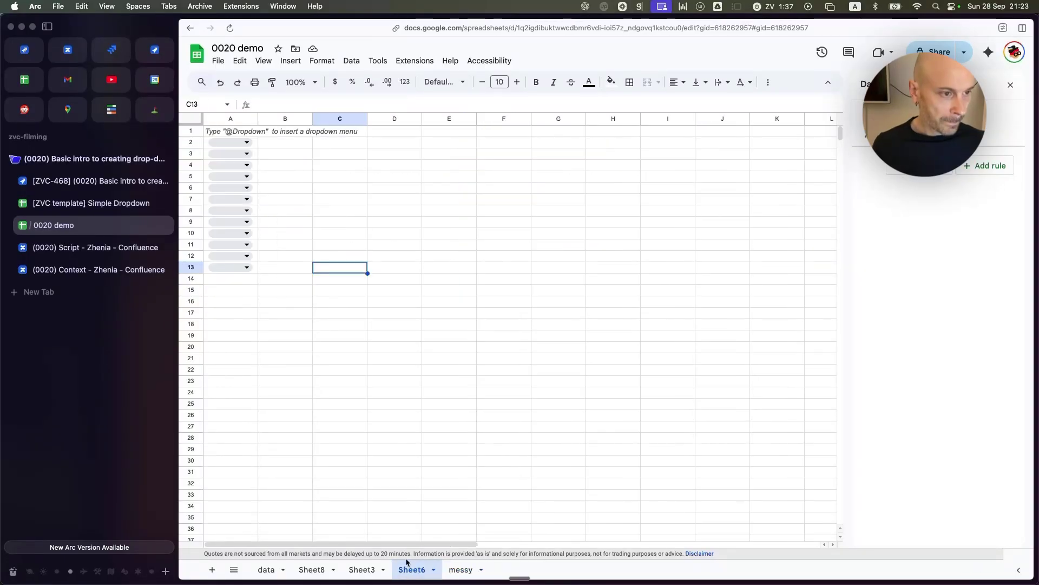
click(353, 201)
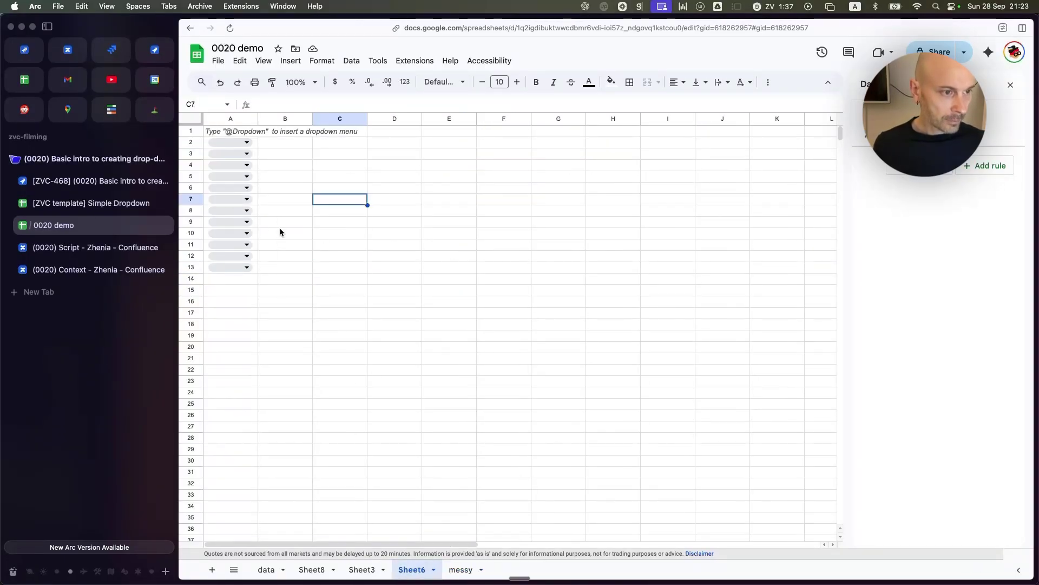
click(244, 144)
click(276, 143)
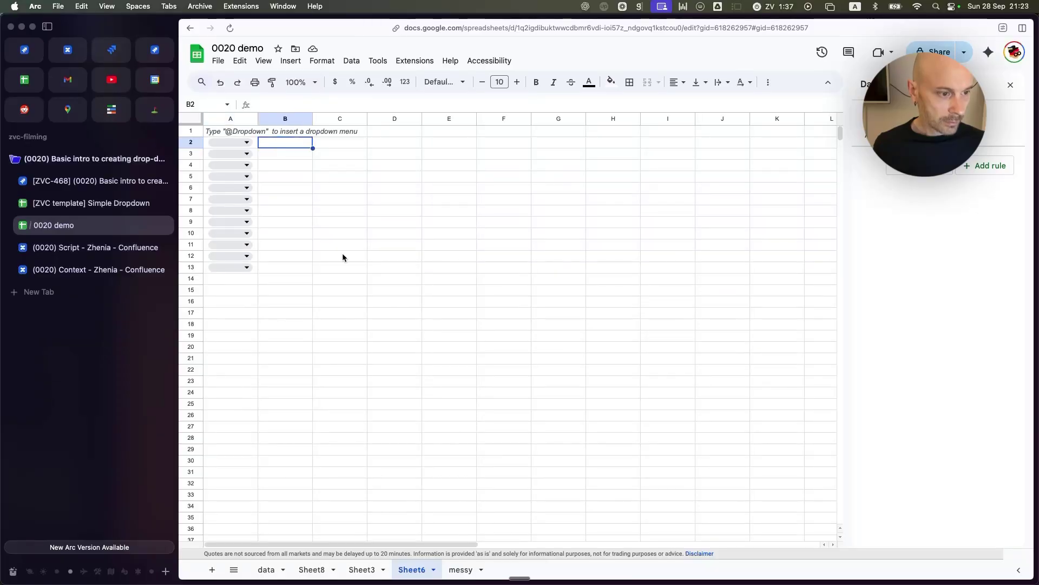
drag(231, 132, 232, 336)
key(Delete)
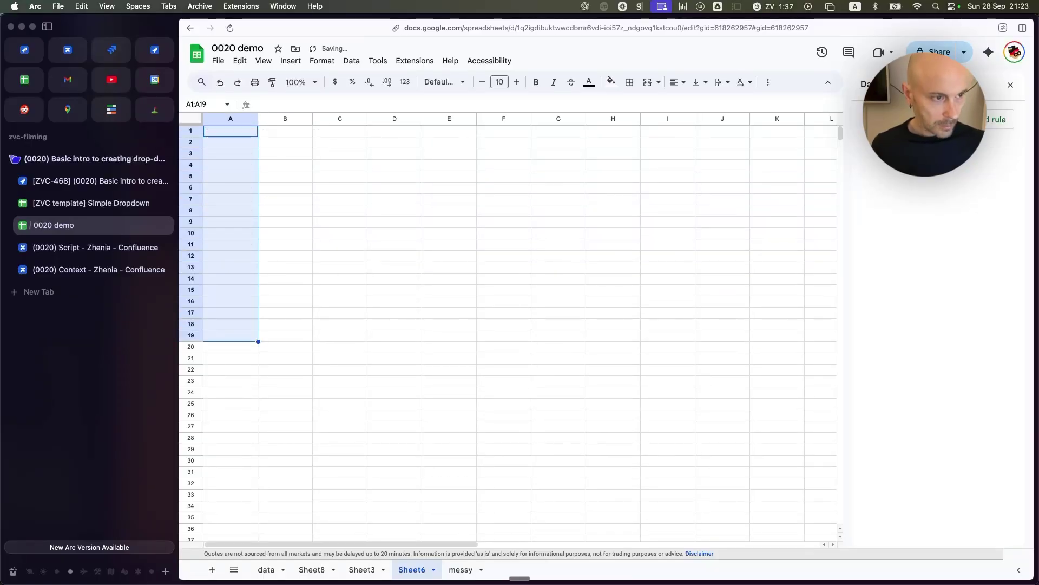
click(349, 143)
key(super+v)
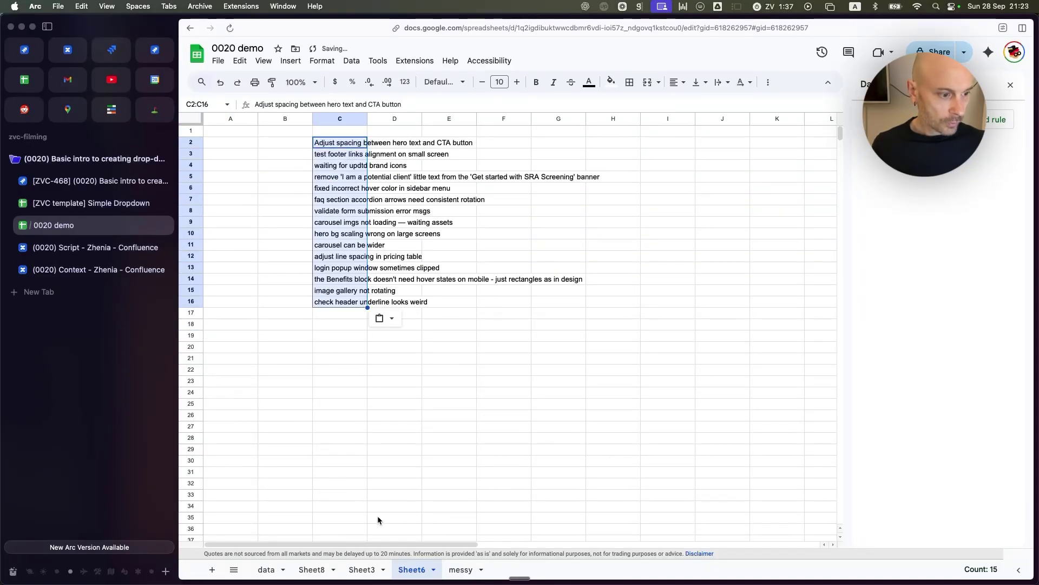
Copy the dates in A2:A16 of the messy sheet into Sheet6 starting at A2.
click(229, 119)
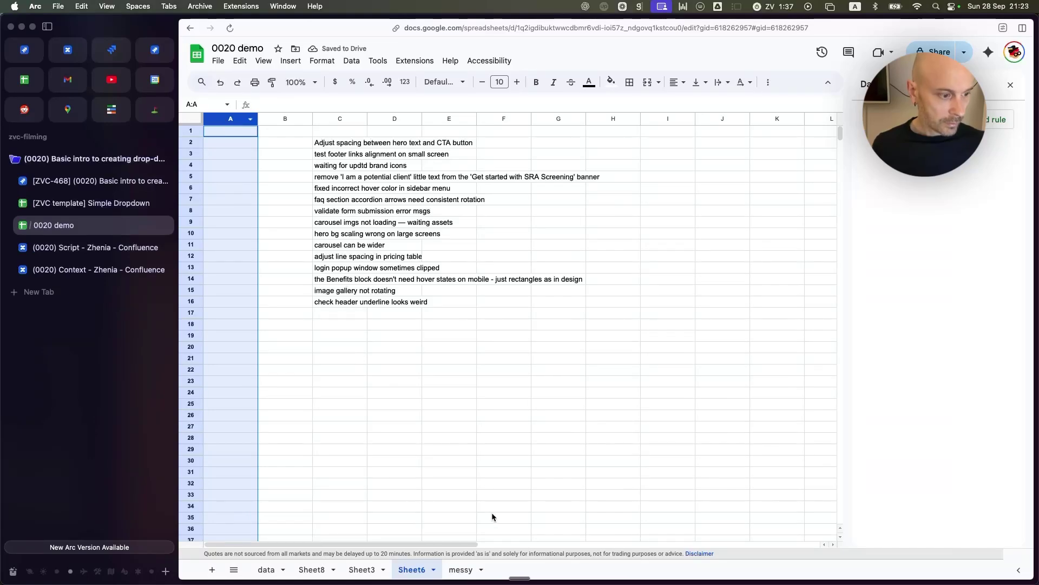
click(461, 569)
drag(226, 148, 233, 305)
key(super+c)
click(417, 569)
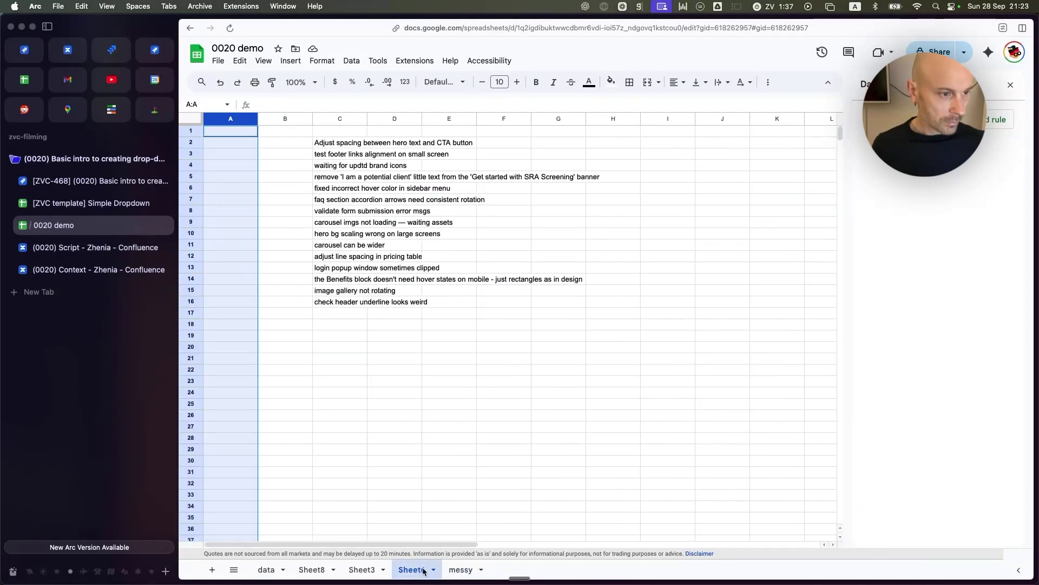
click(230, 143)
key(super+v)
Move Sheet6's notes column from C to D, leaving columns B and C empty beside the dates.
click(296, 156)
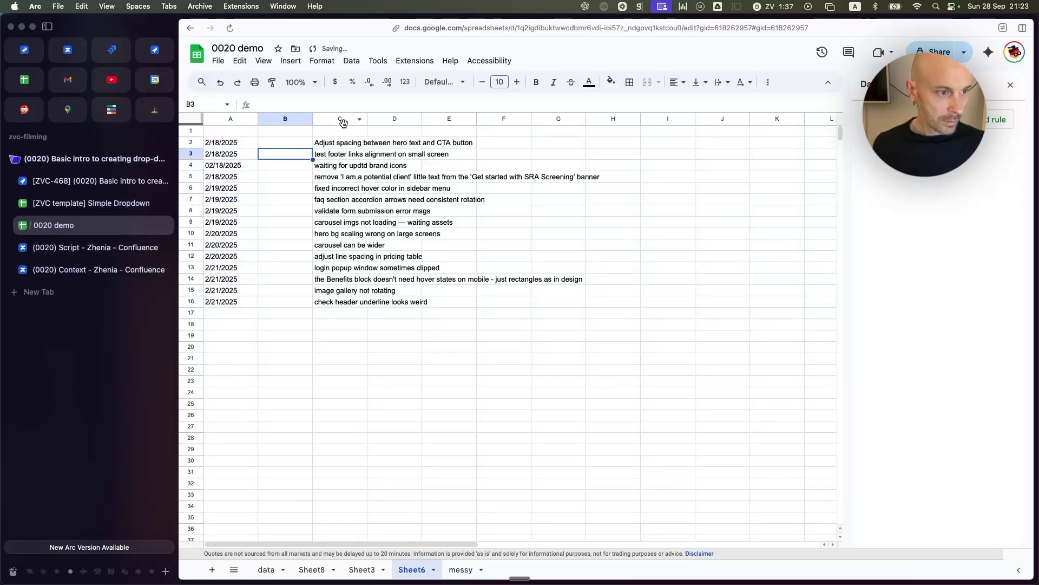
click(331, 121)
drag(332, 121, 409, 123)
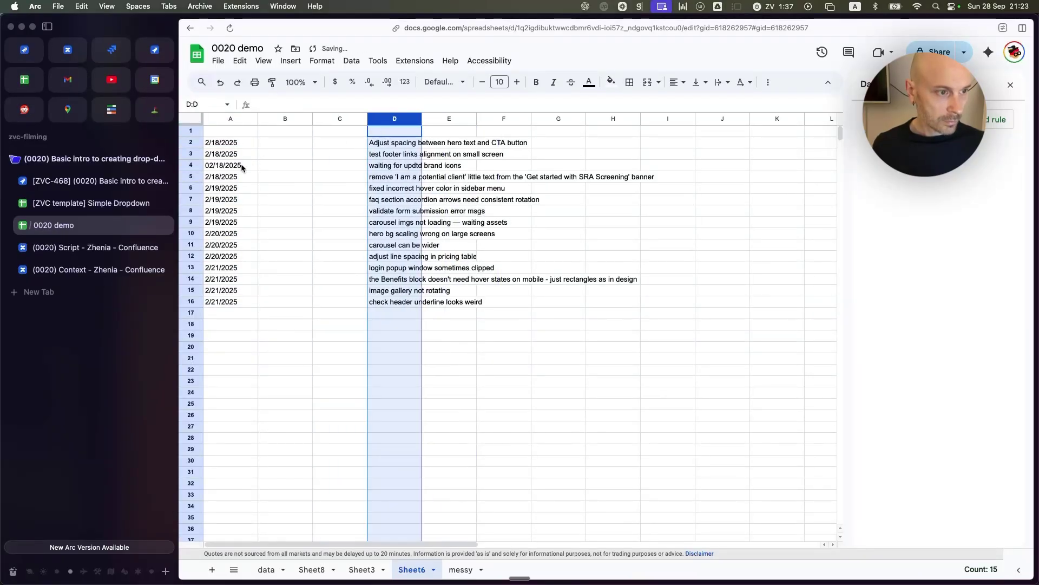
Add a drop-down data validation rule to B2:B16 of Sheet6.
click(290, 144)
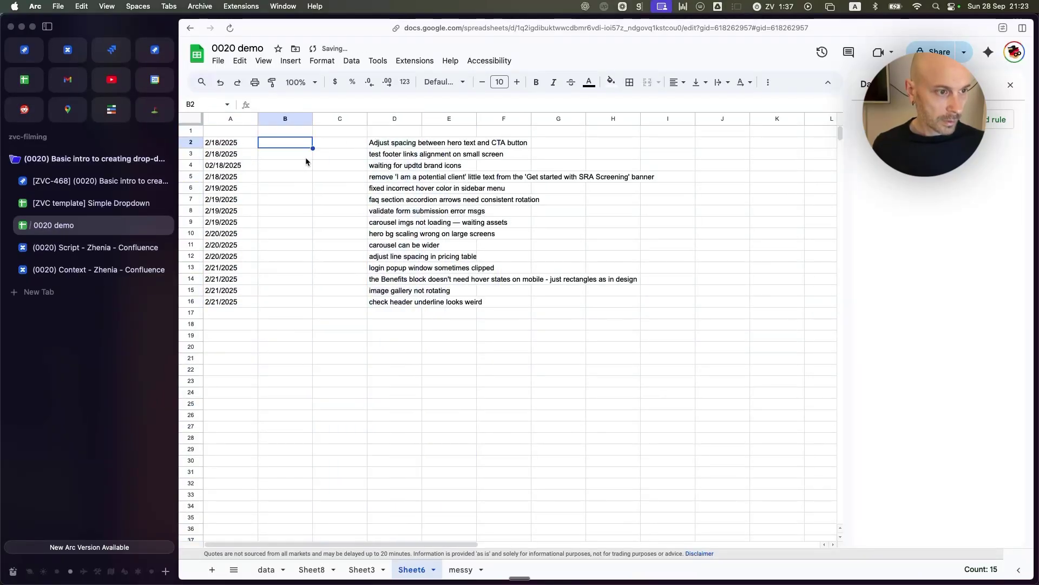
shift+click(281, 304)
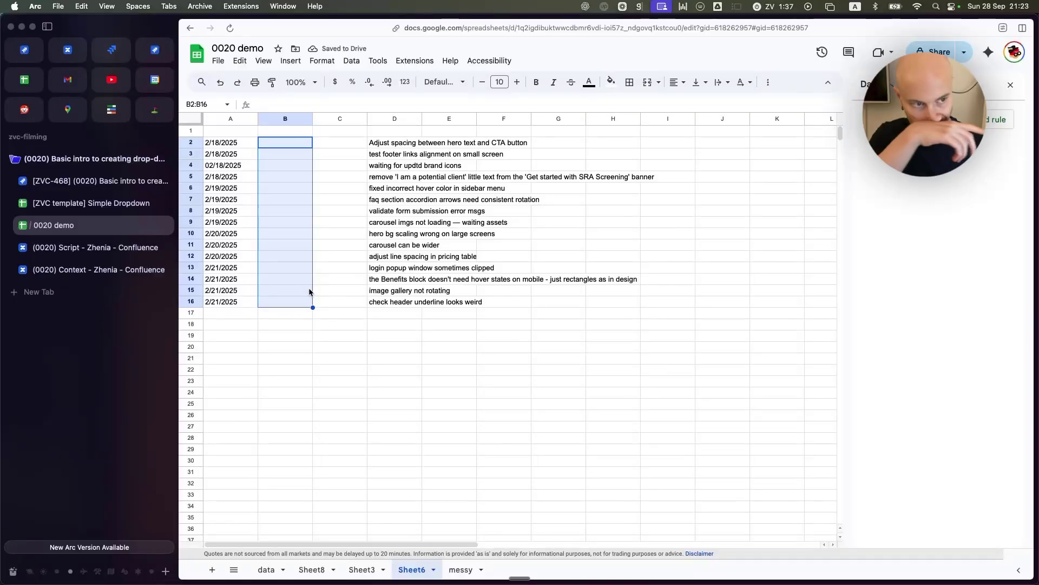
click(352, 60)
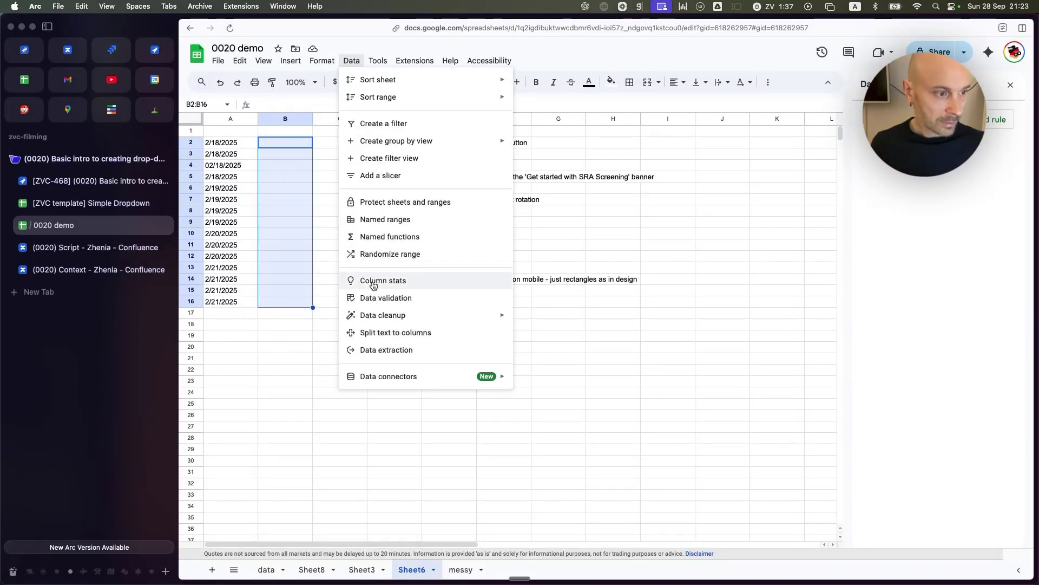
click(407, 297)
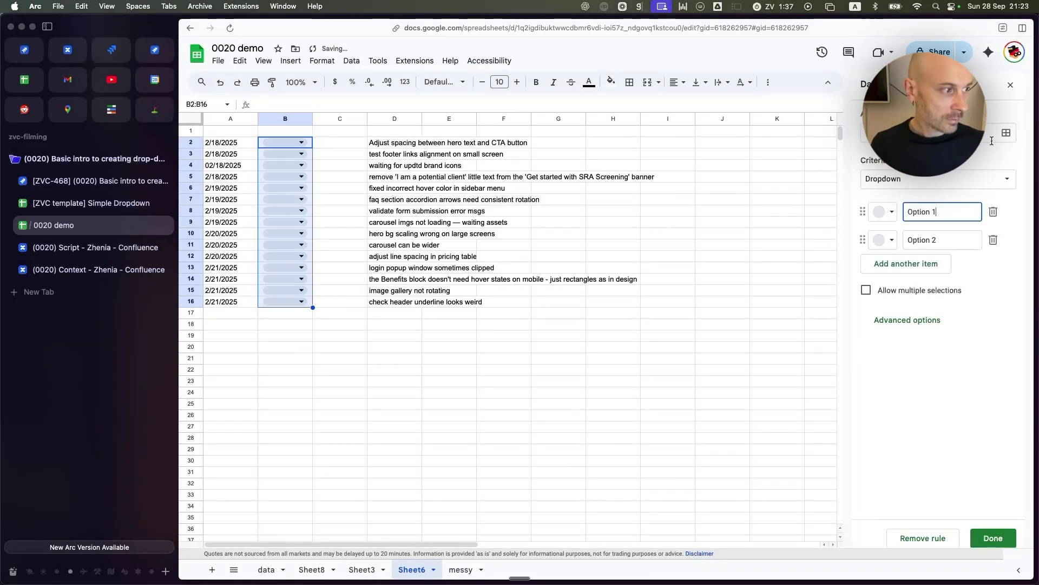
Copy the Status list with its header from E1:E8 of the template's data sheet into the demo's data sheet at B1.
click(266, 569)
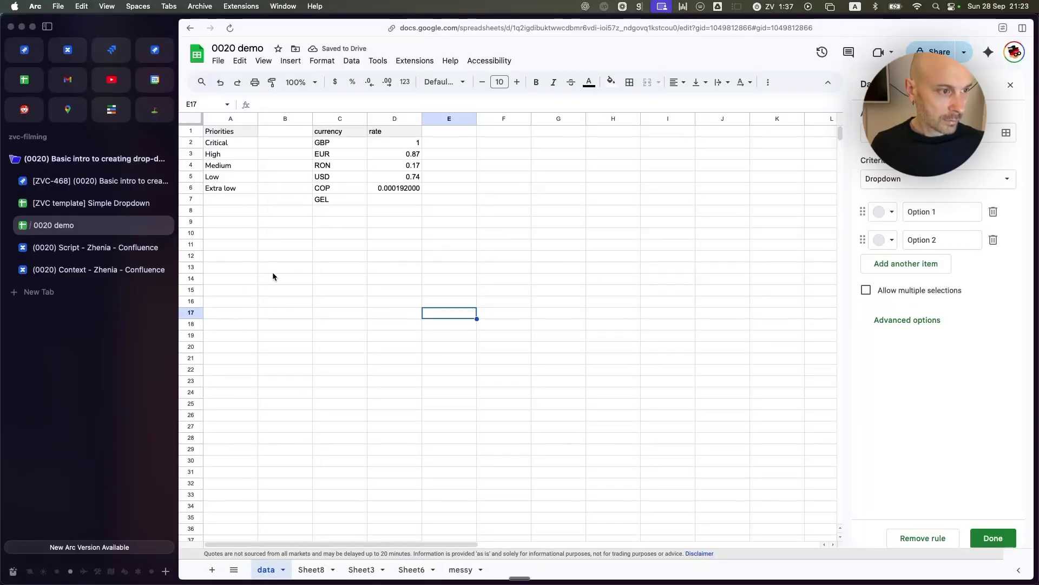
key(ctrl+Tab)
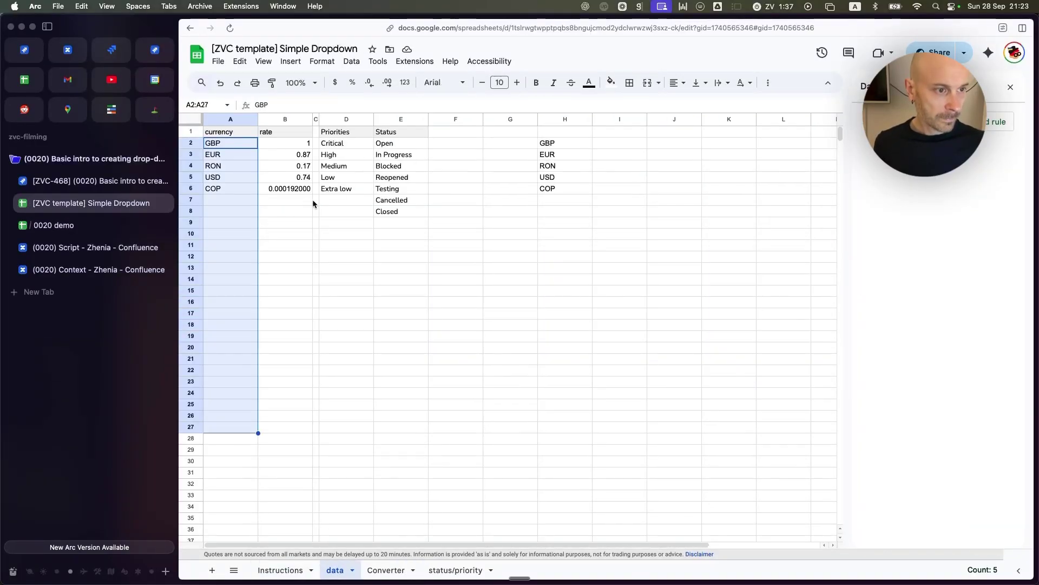
drag(401, 132, 427, 215)
key(super+c)
key(ctrl+Tab)
click(265, 133)
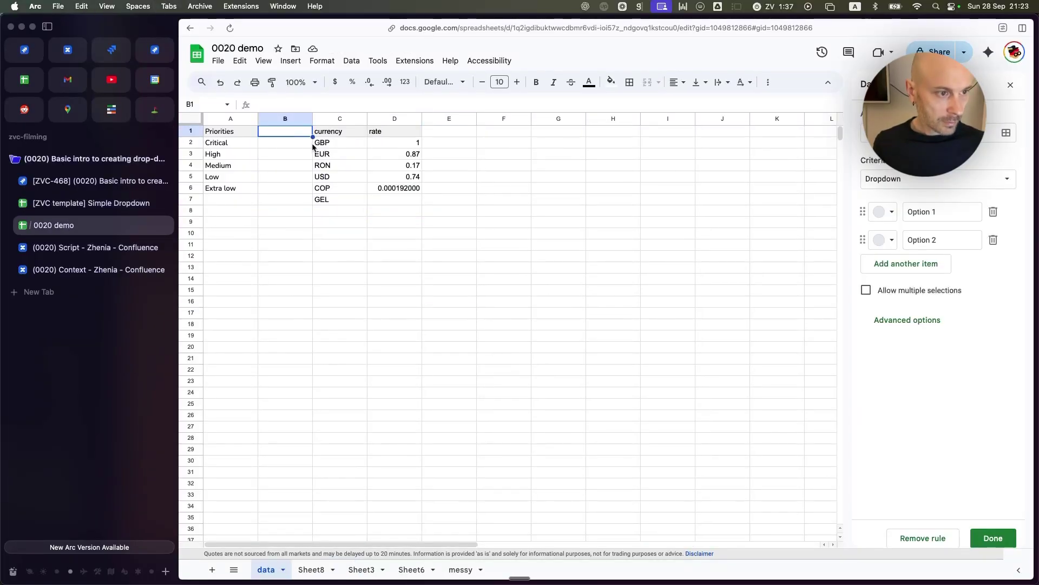
key(super+v)
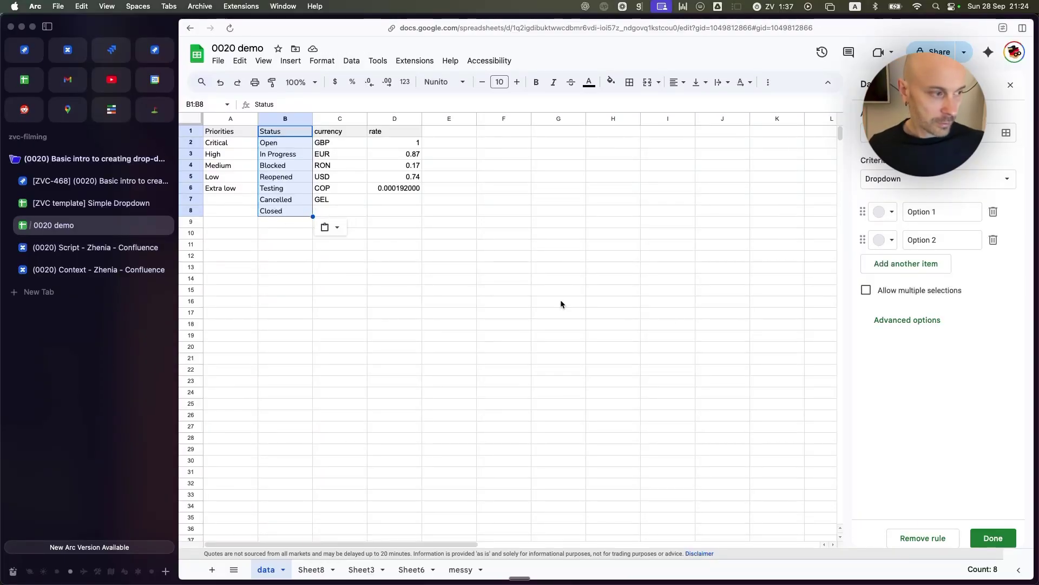
Change the rule for Sheet6 B2:B16 to a drop-down from a range using data!B2:B8 and save it.
click(421, 572)
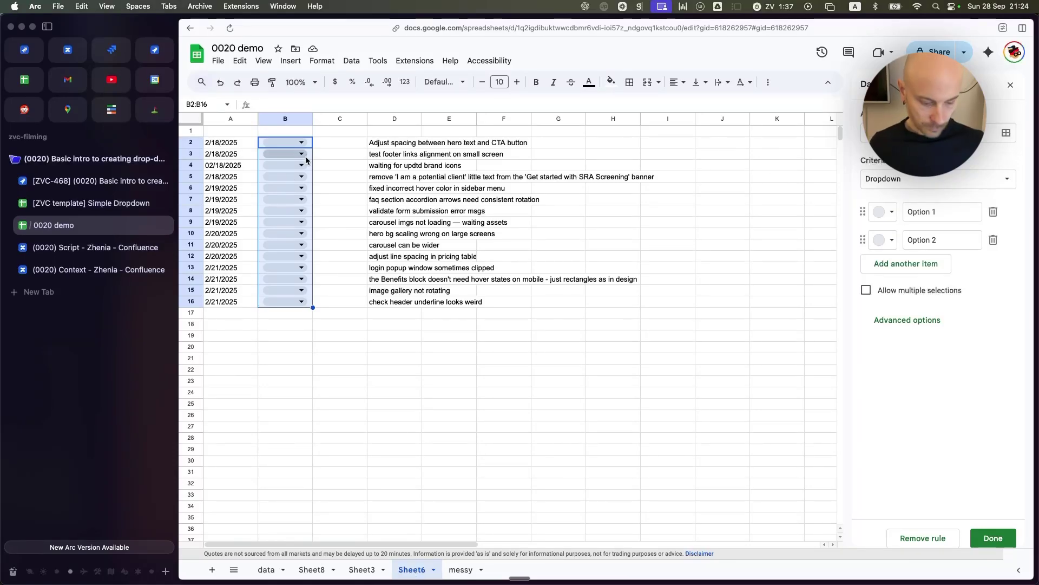
click(967, 182)
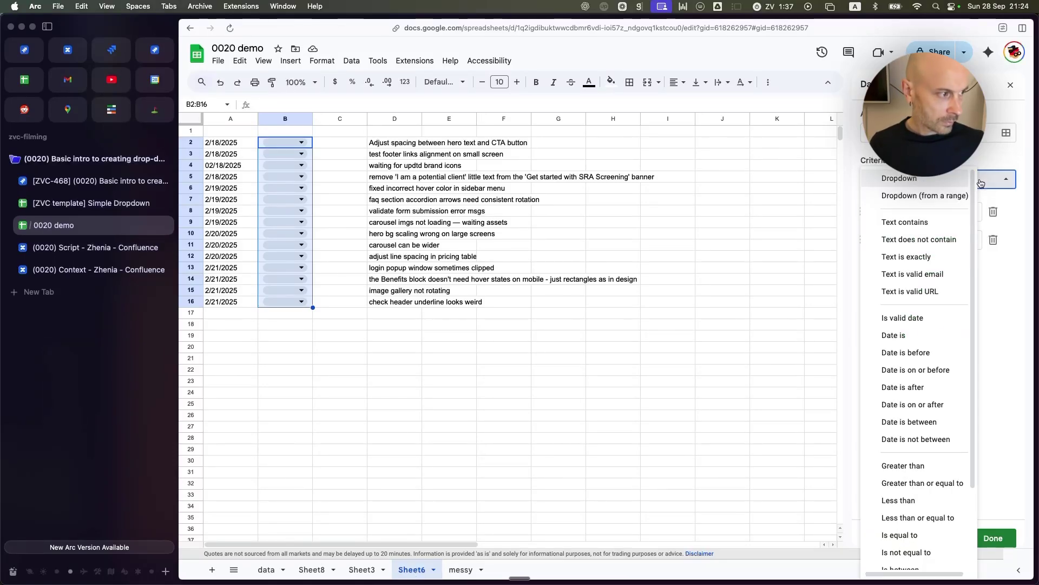
click(946, 196)
click(1007, 211)
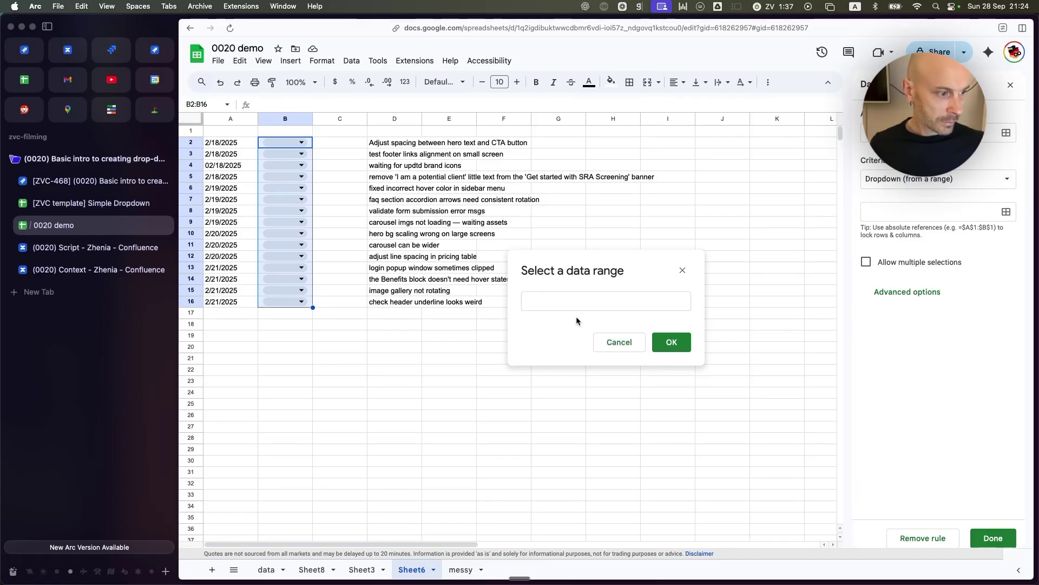
click(266, 570)
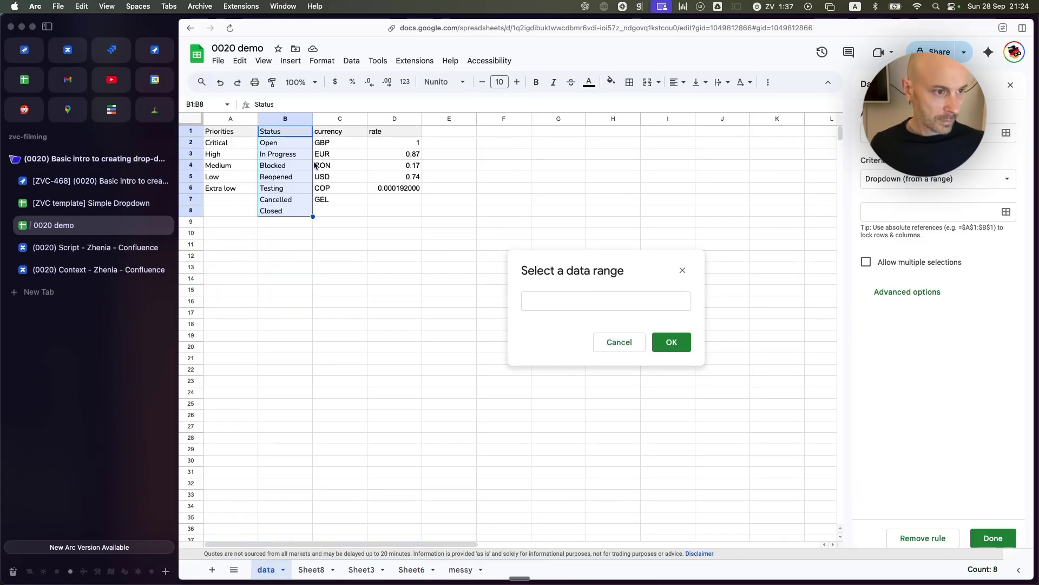
click(328, 154)
drag(278, 147, 281, 211)
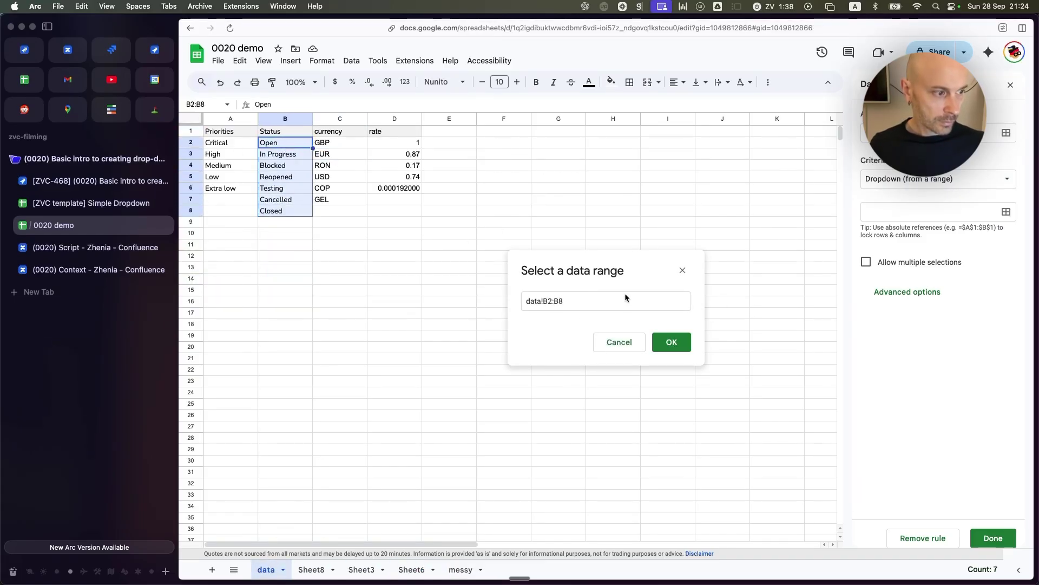
click(672, 343)
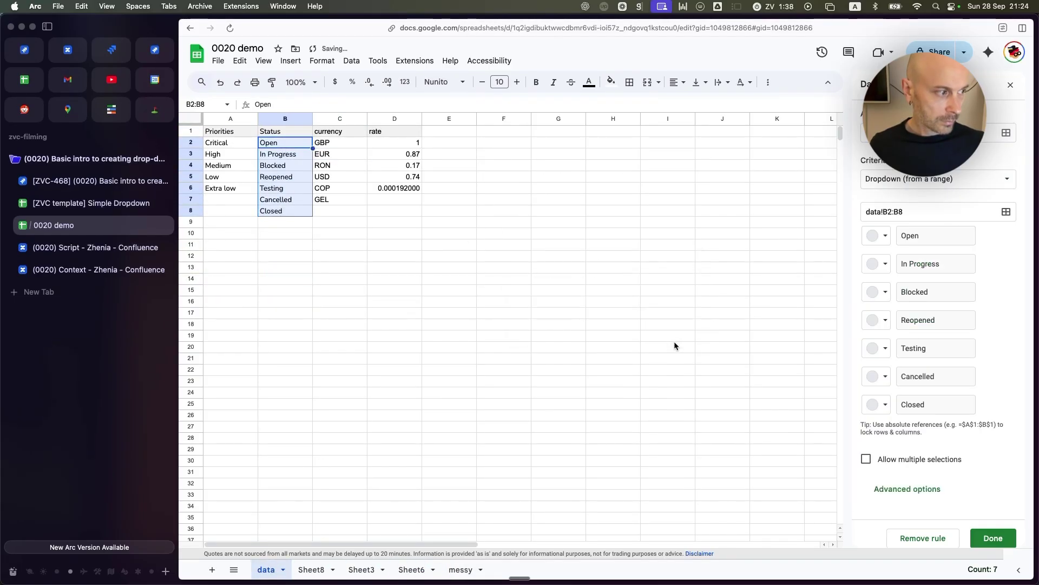
click(993, 538)
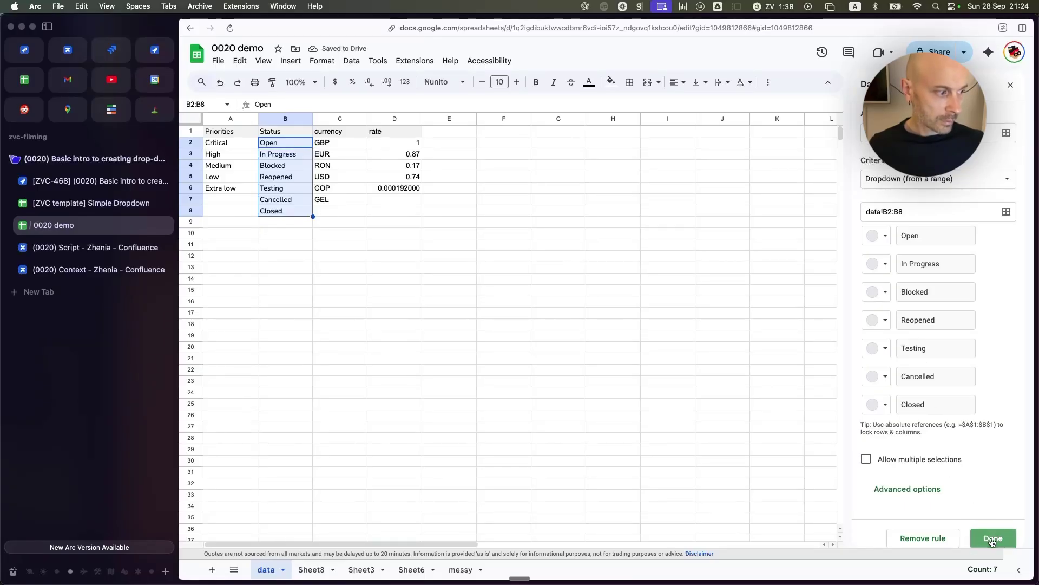
Set the Sheet6 status to In Progress in B2 and Blocked in B3.
click(411, 569)
click(301, 143)
click(297, 176)
click(302, 154)
click(284, 201)
Widen column B of Sheet6 so the In Progress status fits.
click(324, 142)
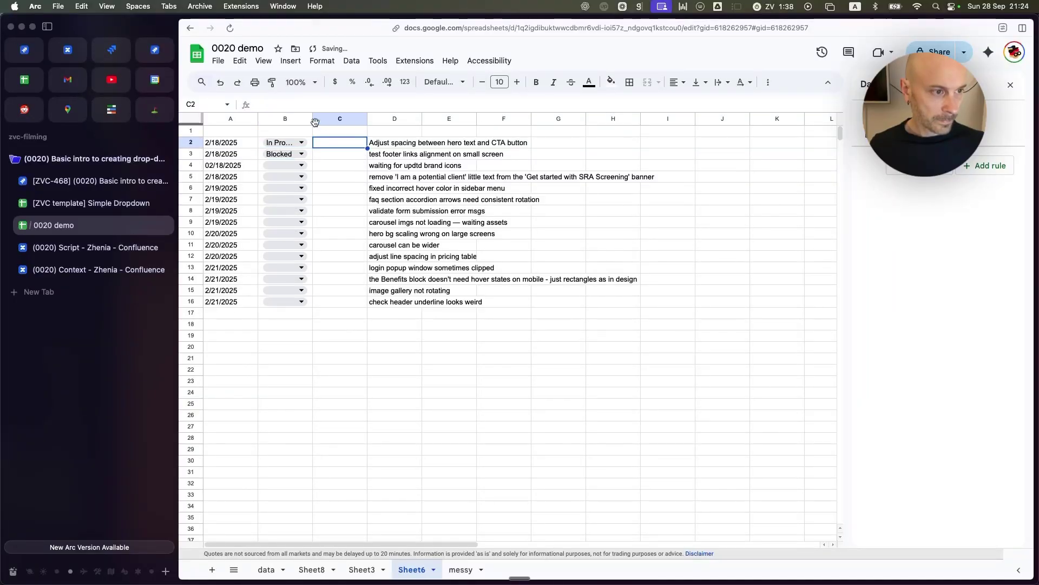
key(Up)
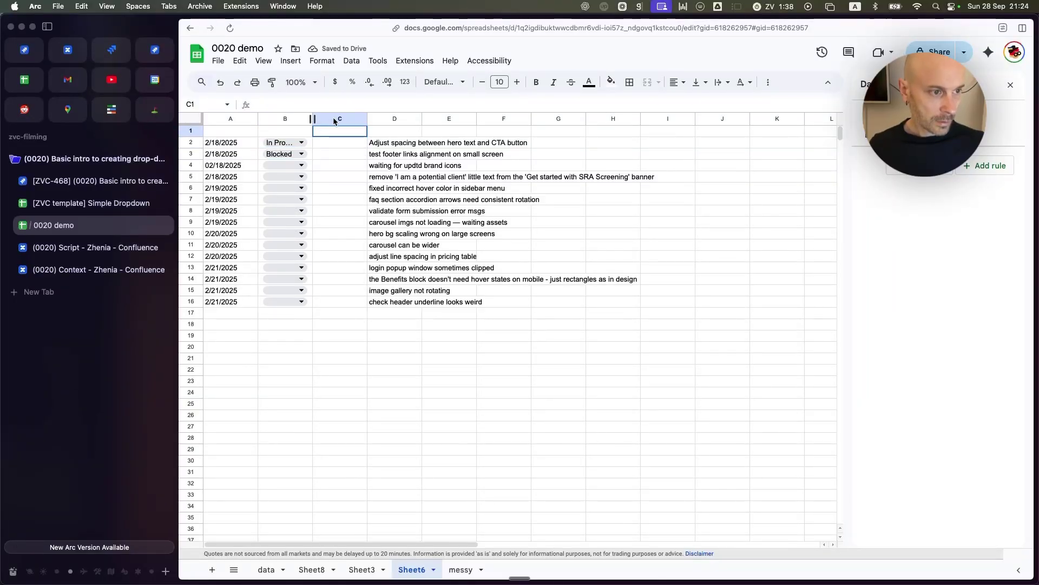
drag(313, 119, 336, 118)
Add a drop-down from a range rule to C2:C16 of Sheet6, using the priorities in data!A2:A6 as the source.
click(360, 142)
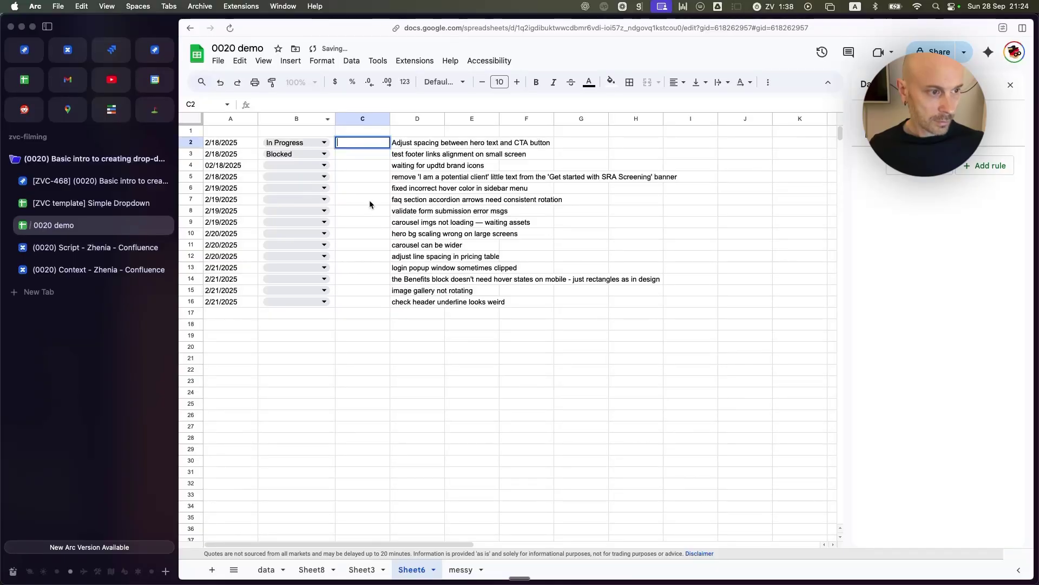
shift+click(366, 300)
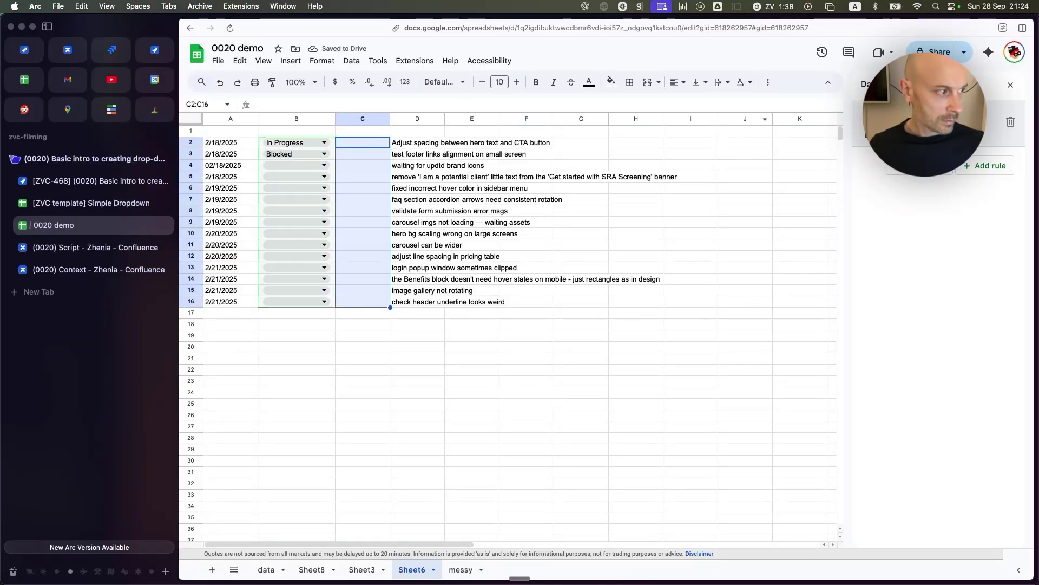
click(983, 166)
click(973, 180)
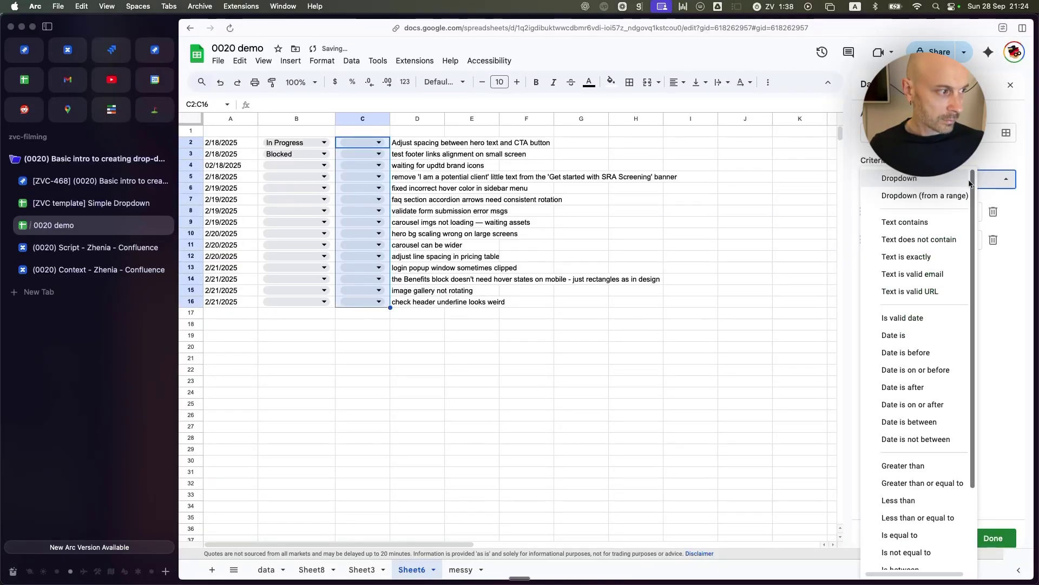
click(945, 200)
click(1007, 212)
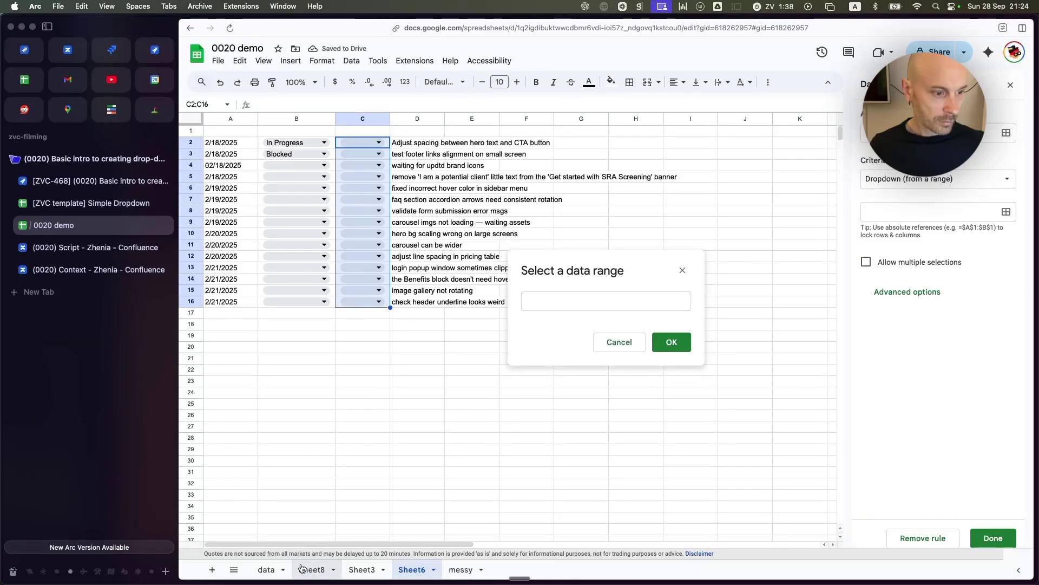
click(266, 570)
drag(237, 141, 234, 191)
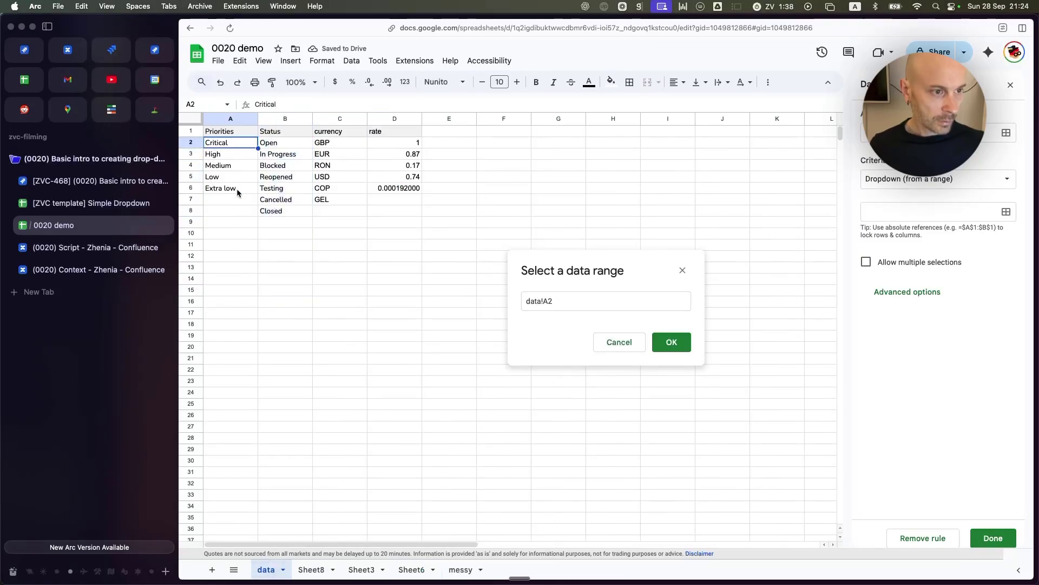
click(671, 343)
Colour the priority options dark red for Critical, light red for High, yellow for Medium, light green for Low and light blue for Extra low, and save the rule.
click(877, 236)
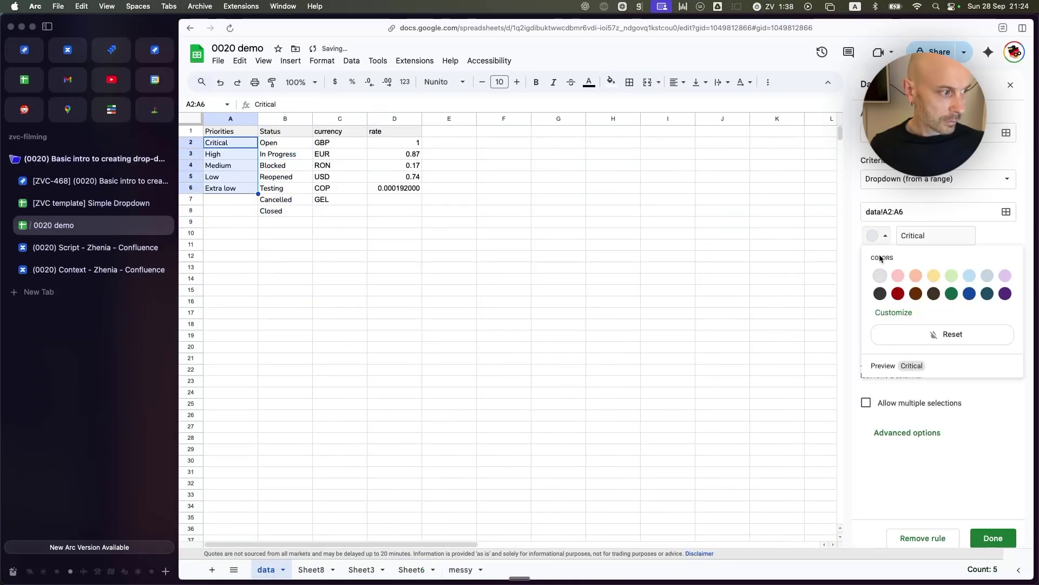
click(898, 293)
click(878, 264)
click(900, 304)
click(877, 292)
click(934, 332)
click(877, 320)
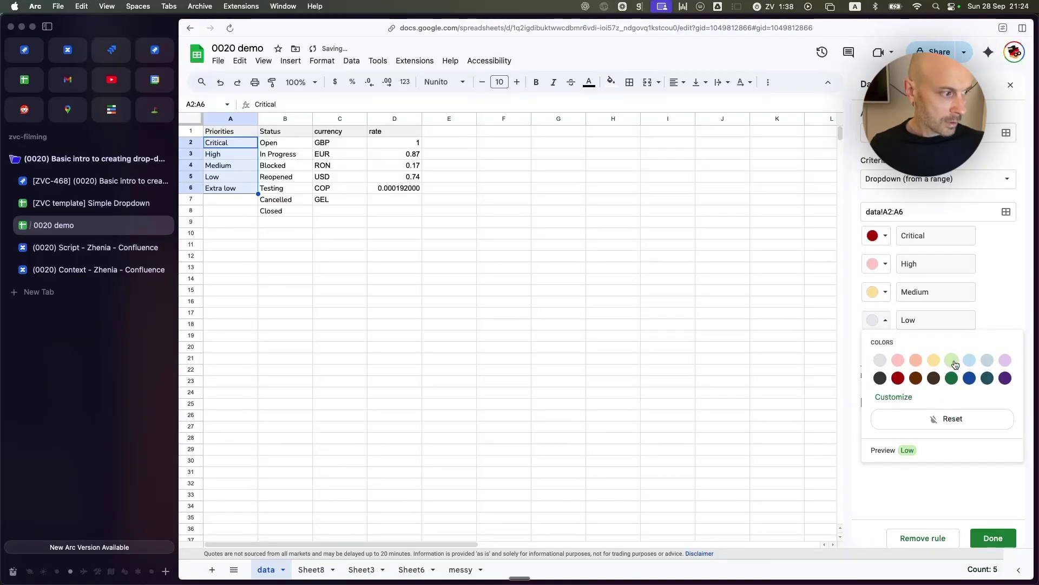
click(952, 360)
click(877, 348)
click(969, 388)
click(993, 538)
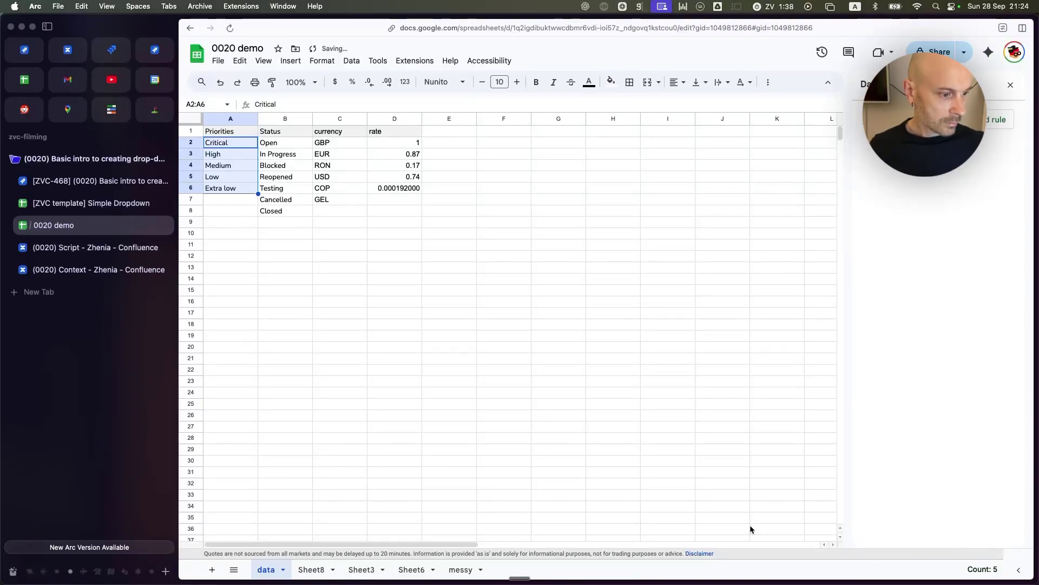
On Sheet6, set the priorities to Critical in C6, High in C8, Medium in C11 and Low in C13.
click(411, 570)
click(369, 190)
click(359, 201)
click(362, 211)
click(355, 242)
click(355, 271)
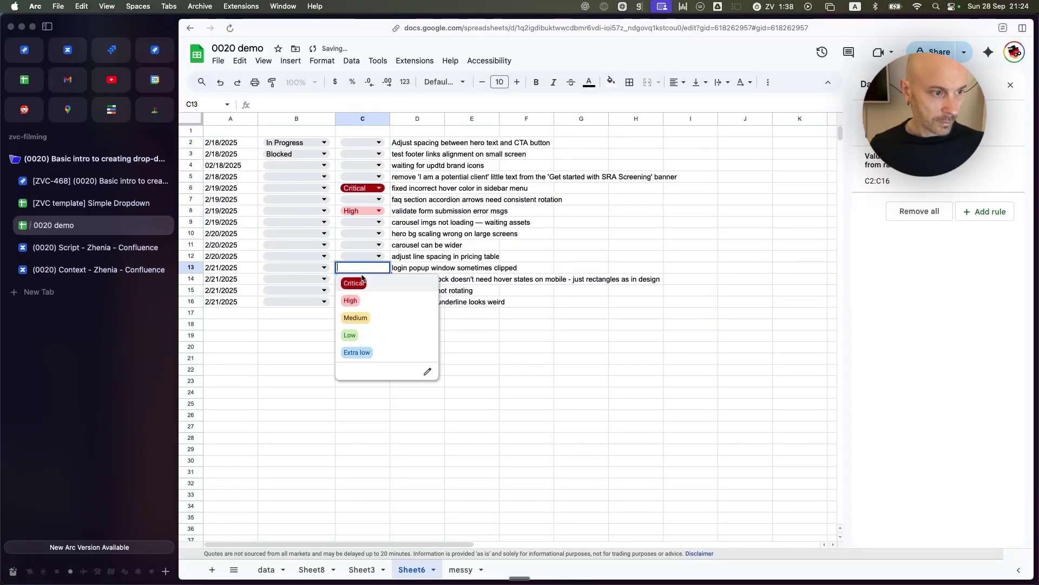
click(351, 335)
click(361, 244)
click(356, 294)
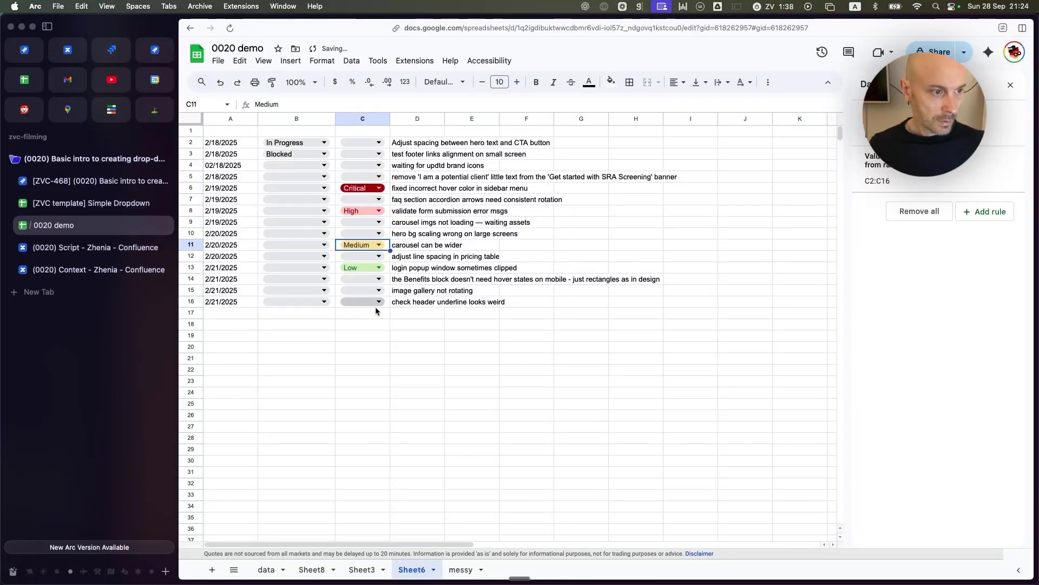
click(416, 352)
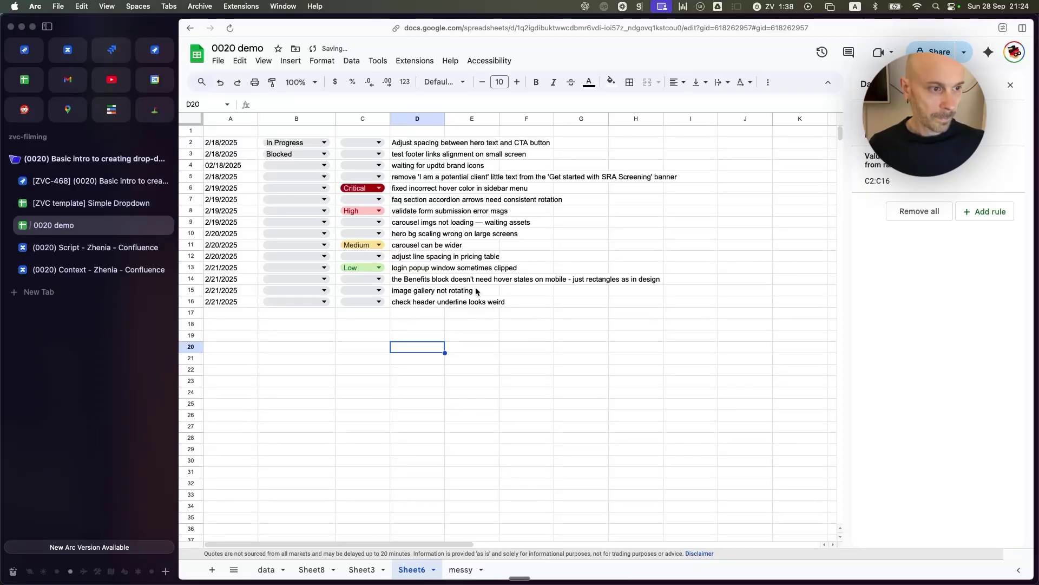
Set the Sheet6 status to Blocked in B5 and Reopened in B6.
click(323, 177)
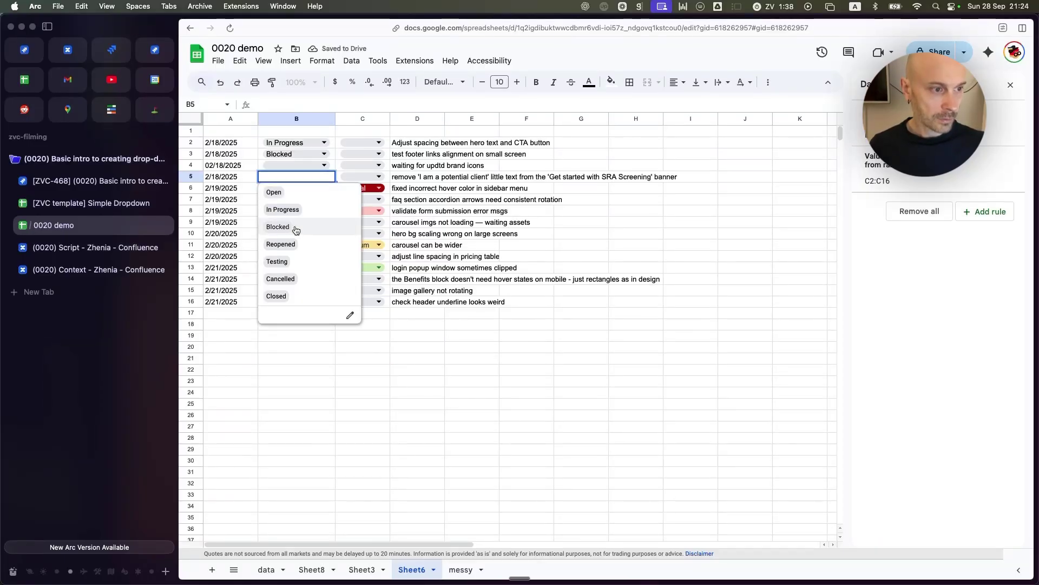
click(278, 226)
click(420, 245)
click(316, 189)
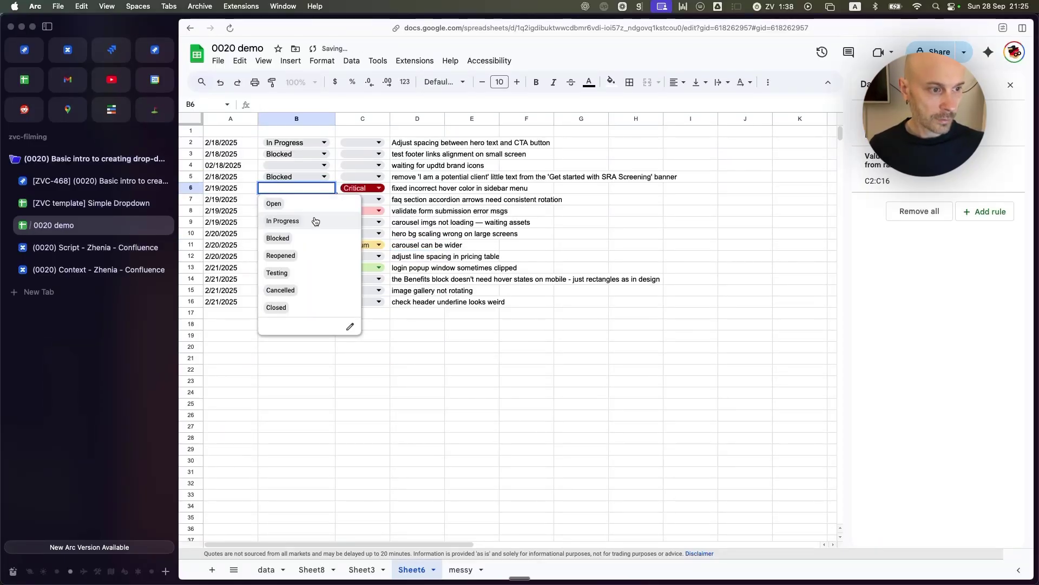
click(287, 256)
click(447, 236)
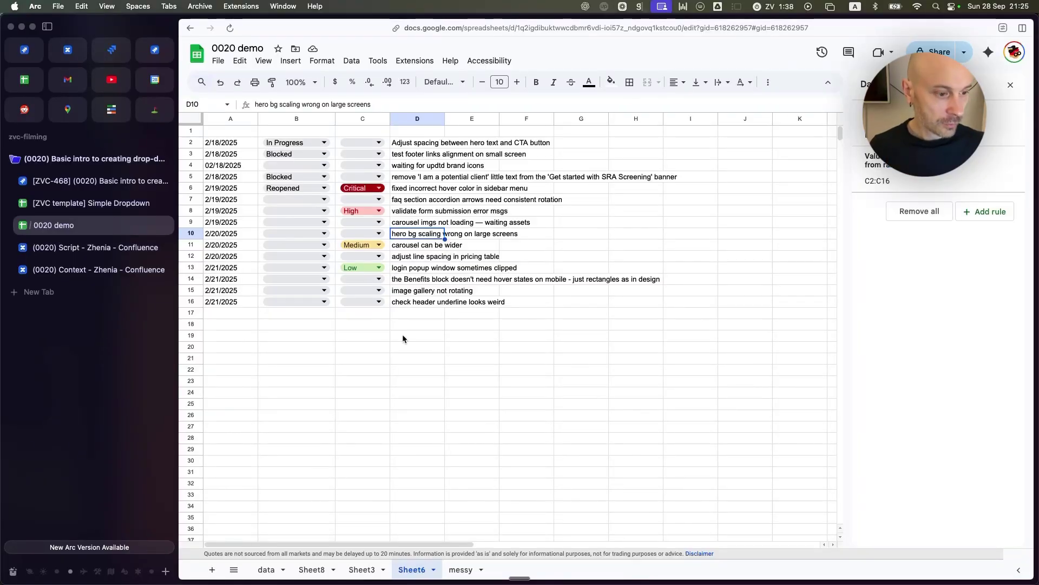
Rename the In Progress status in B3 of the data sheet to Current.
click(266, 570)
click(346, 190)
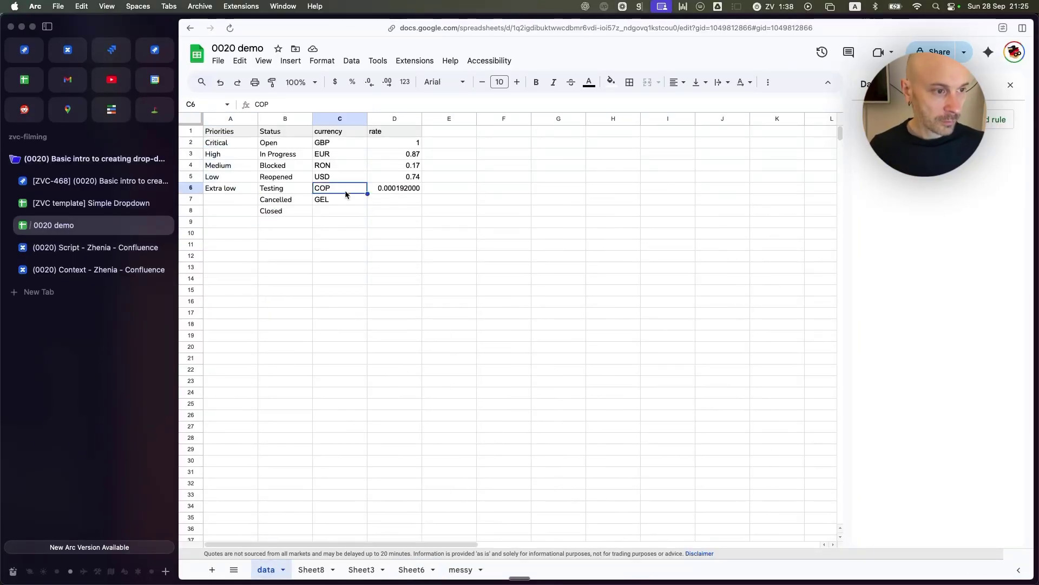
click(272, 169)
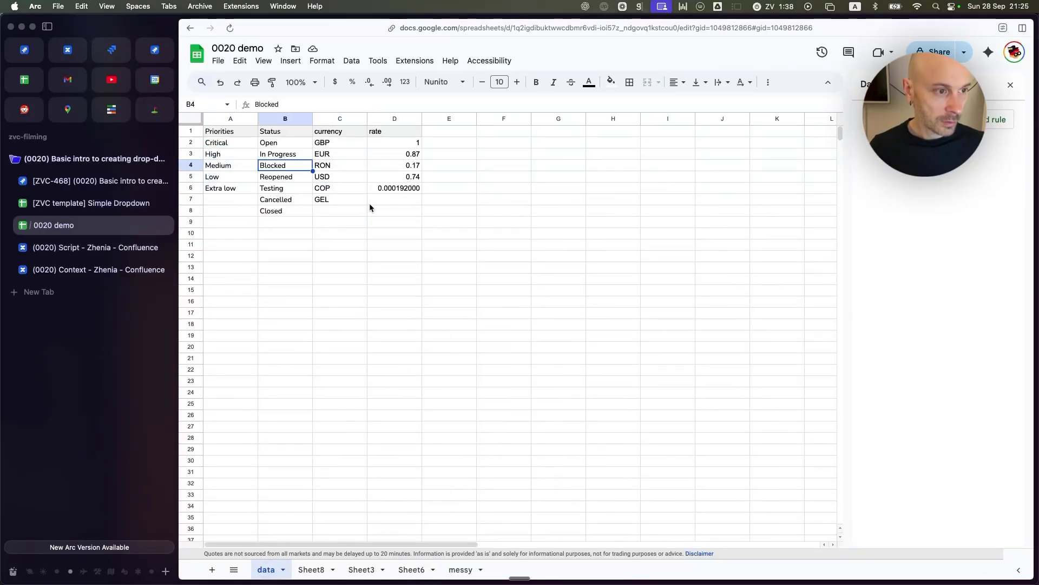
click(274, 201)
double_click(280, 158)
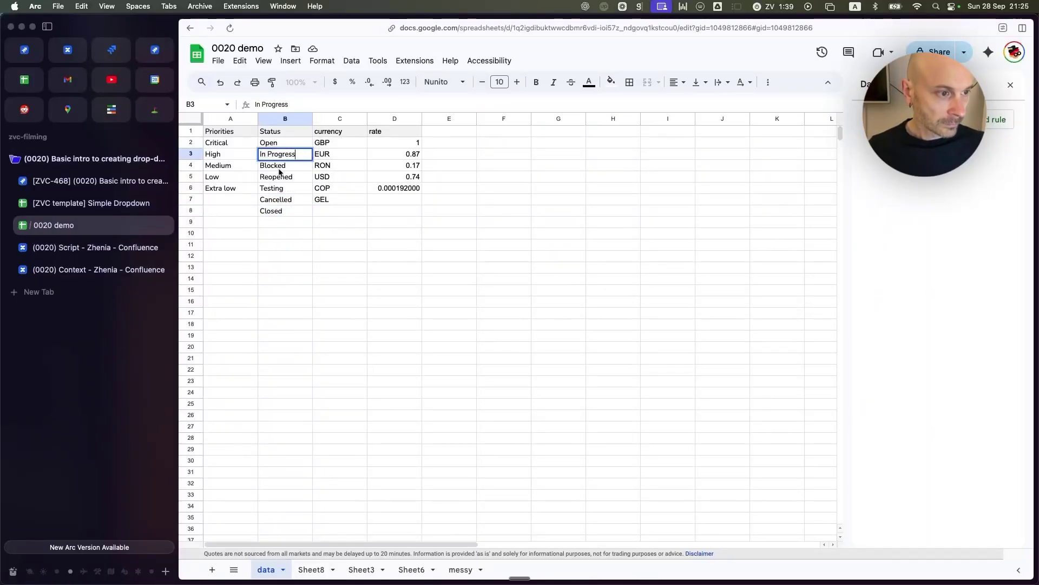
key(super+a)
text(Current)
key(super+a)
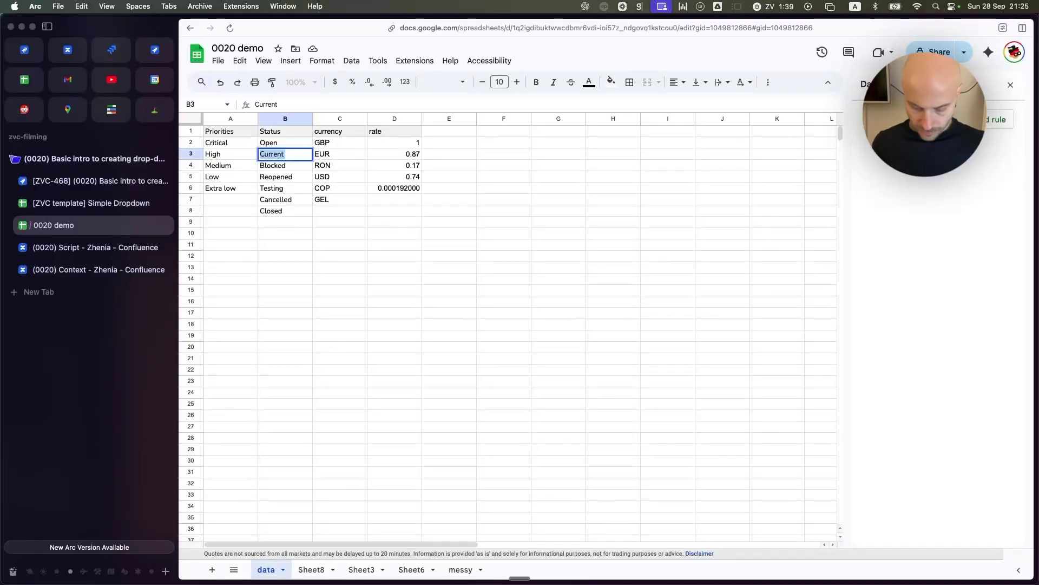
key(Return)
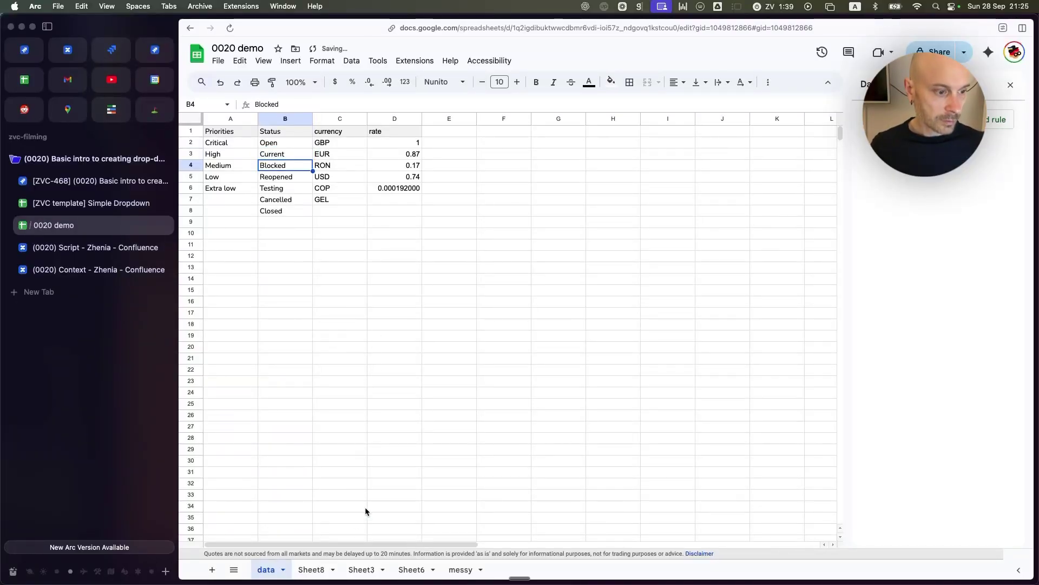
Switch to Sheet3 and open the Find and replace dialog.
click(409, 570)
click(366, 577)
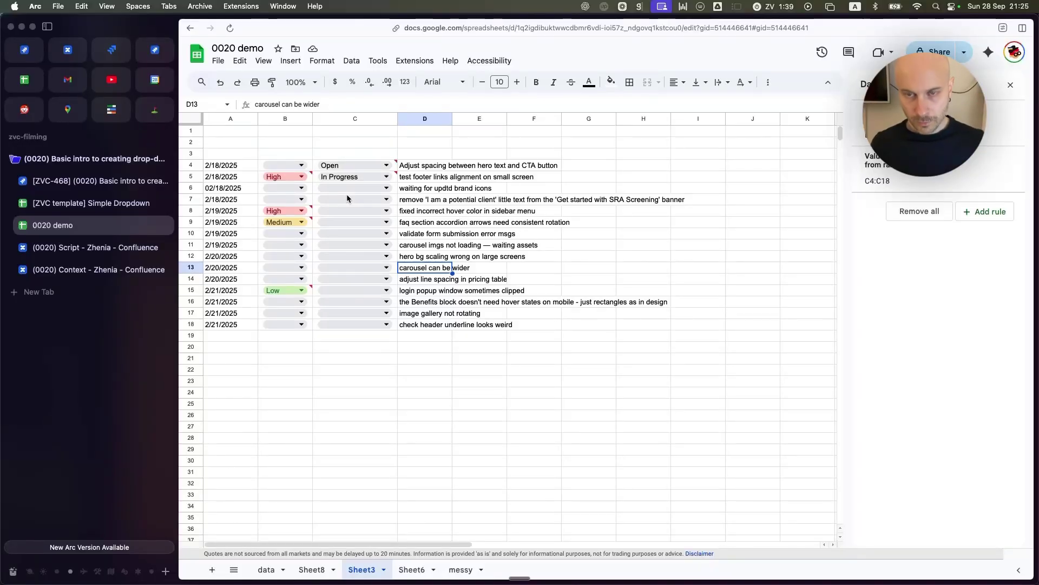
click(240, 60)
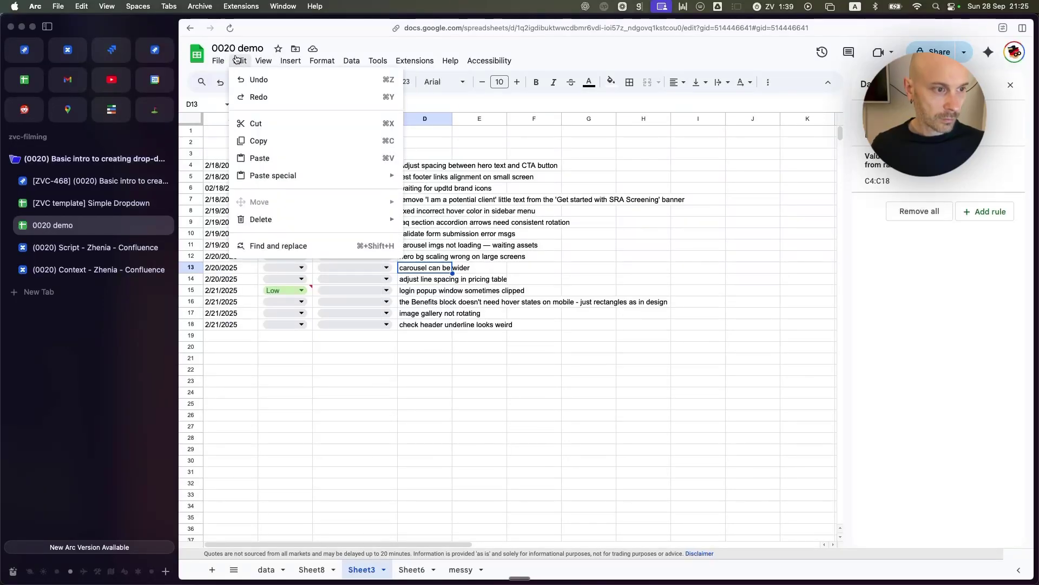
mouse_move(218, 62)
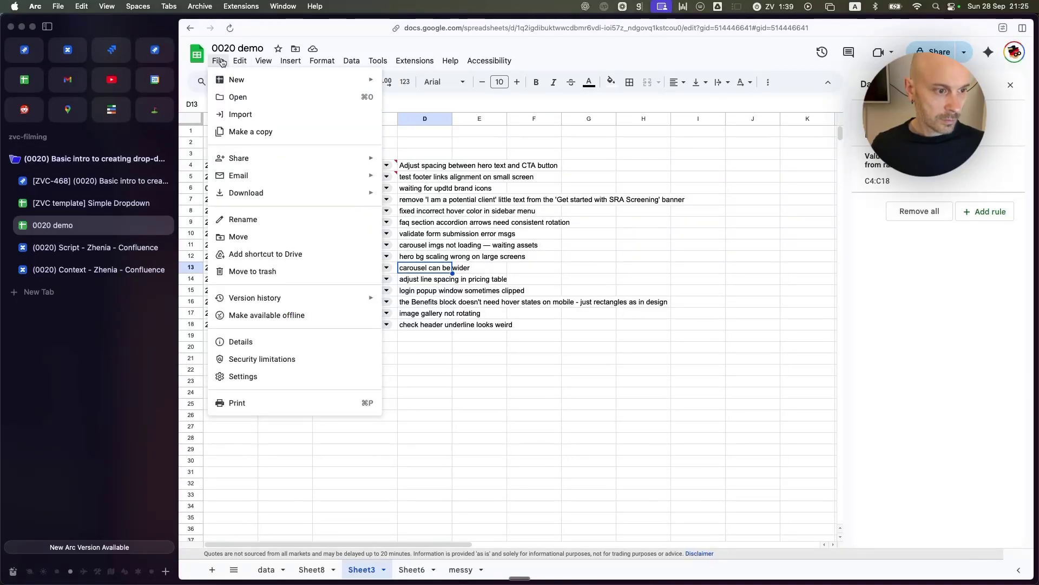
mouse_move(264, 62)
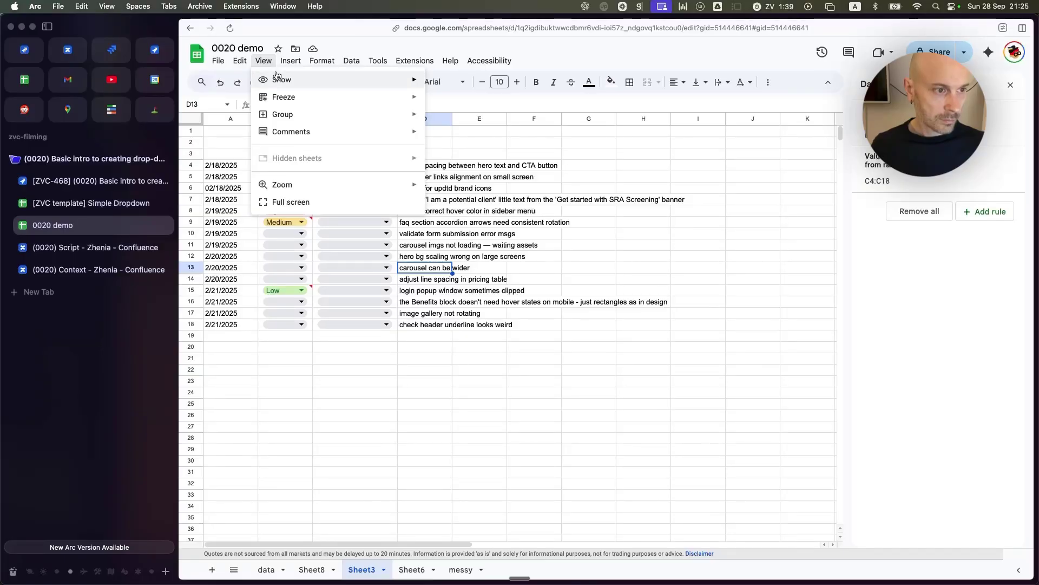
click(449, 146)
key(super+f)
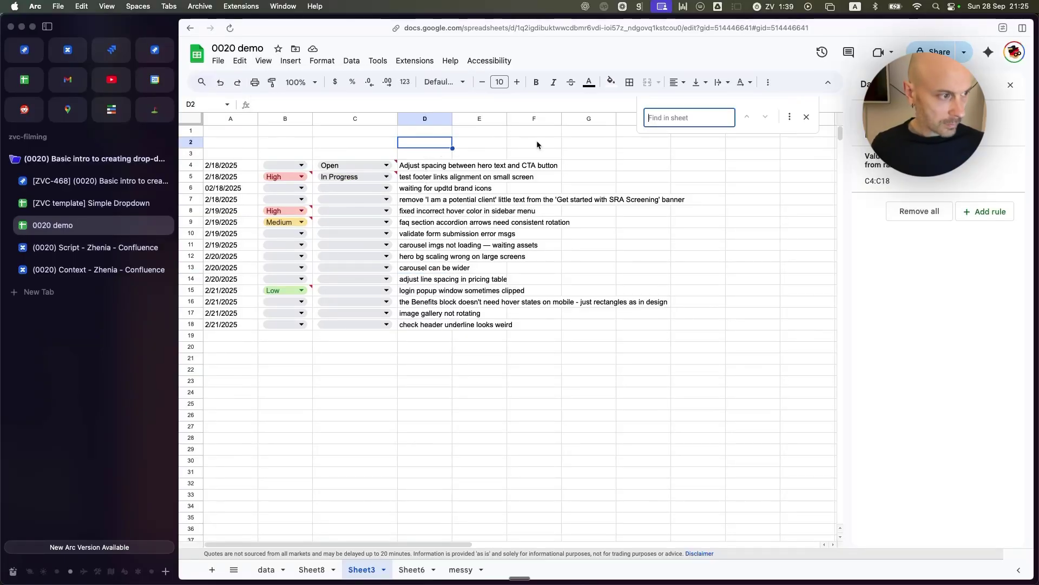
click(788, 119)
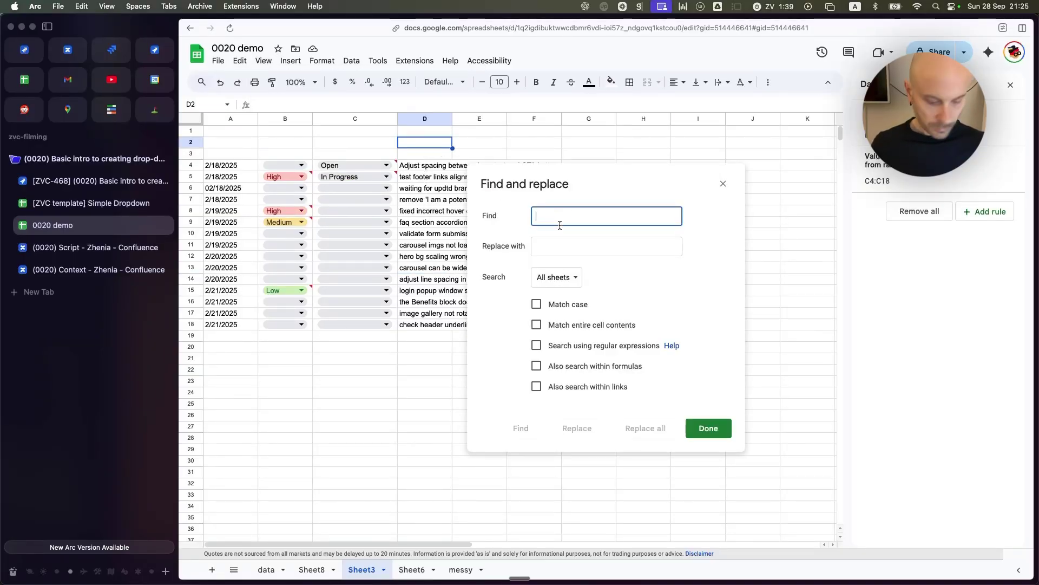
Replace all instances of In Progress with Current, limiting the search to Sheet3 only, and close the dialog.
text(In Progress)
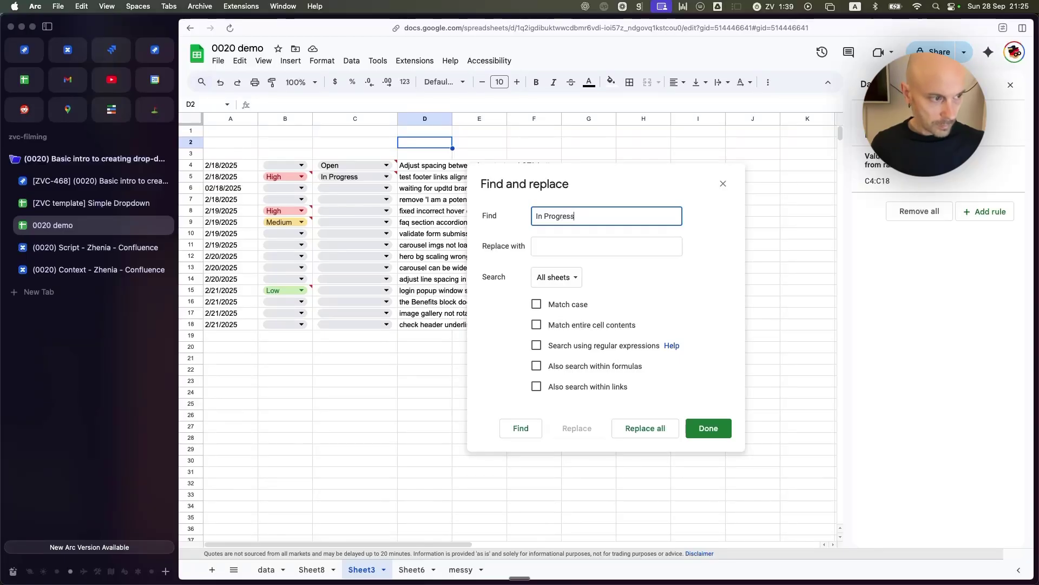
key(Tab)
text(Current)
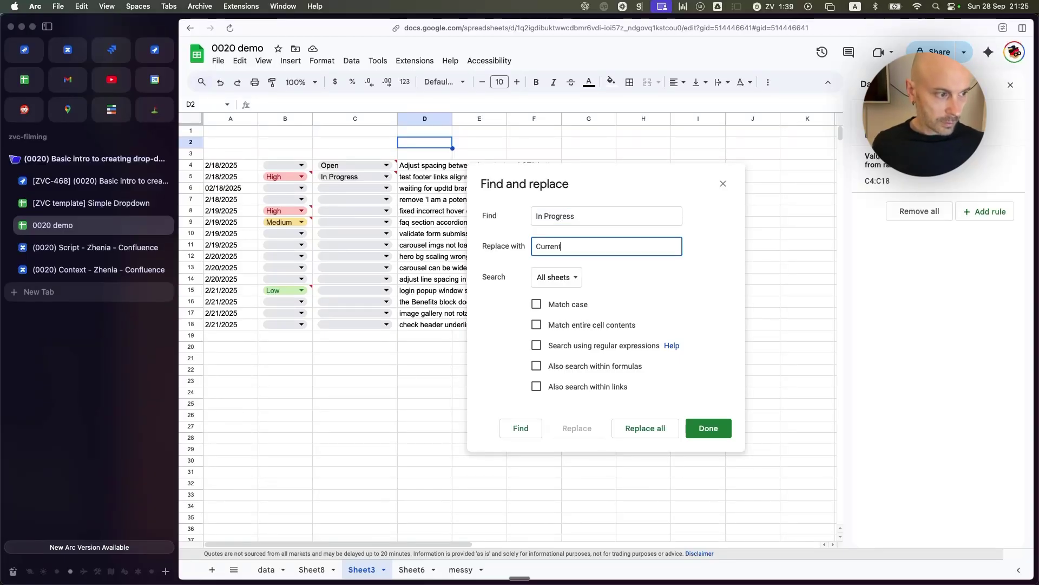
click(577, 279)
click(552, 294)
click(669, 430)
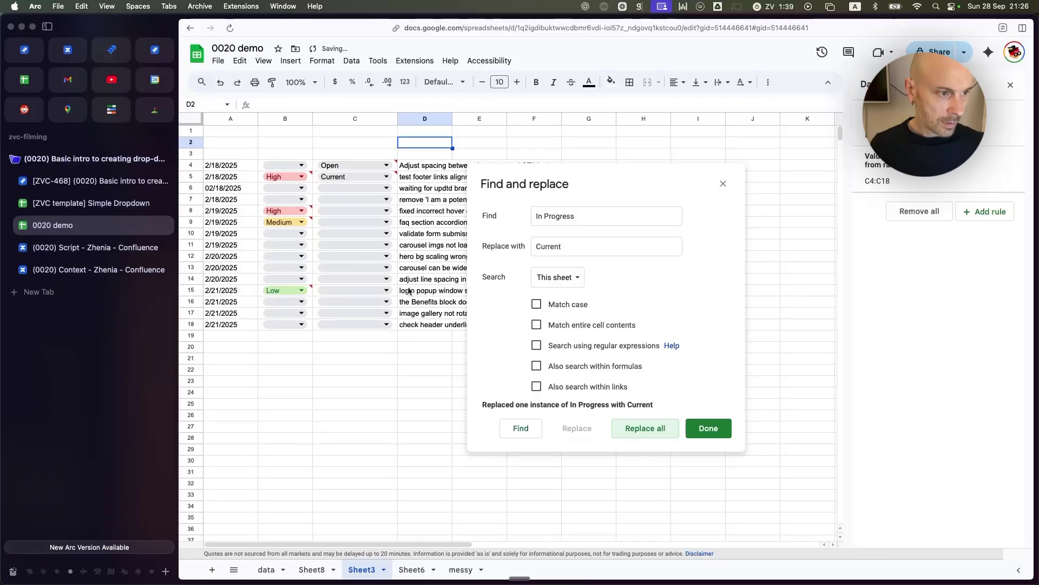
click(708, 428)
Inspect the validation markers on the status cells C4 and C5 of Sheet3.
click(354, 336)
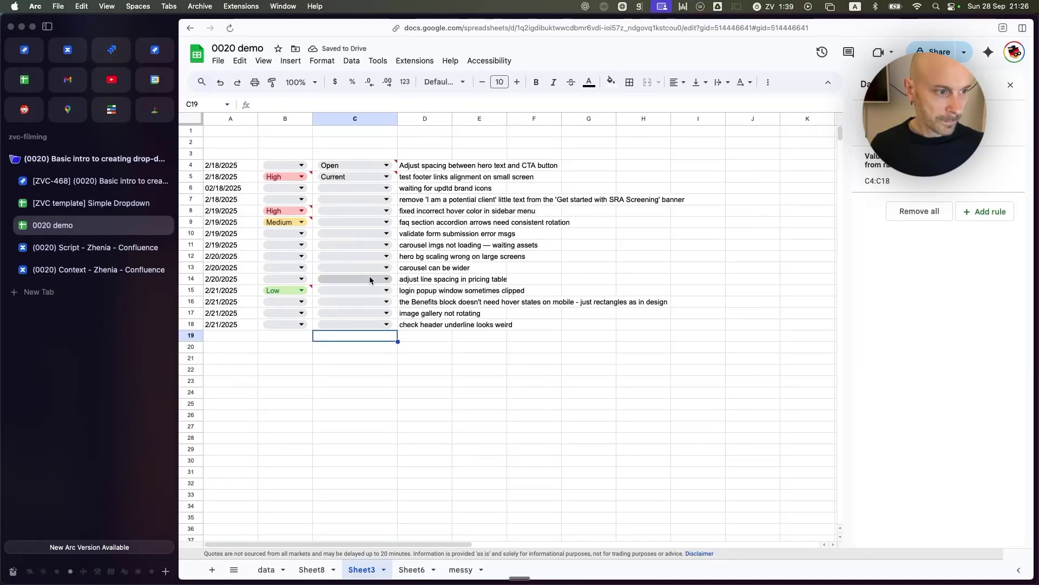
mouse_move(391, 182)
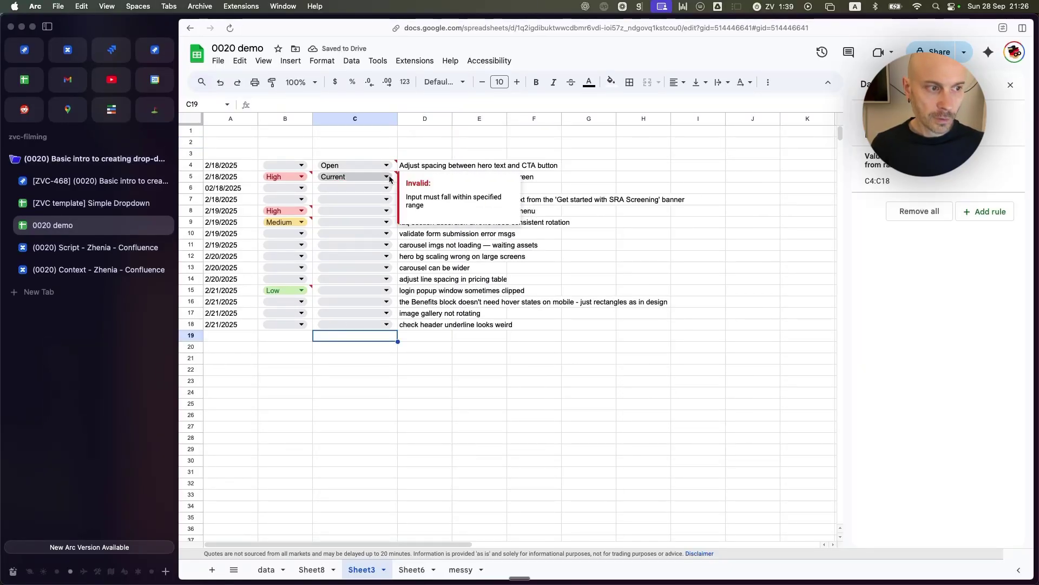
click(434, 153)
click(382, 165)
click(467, 169)
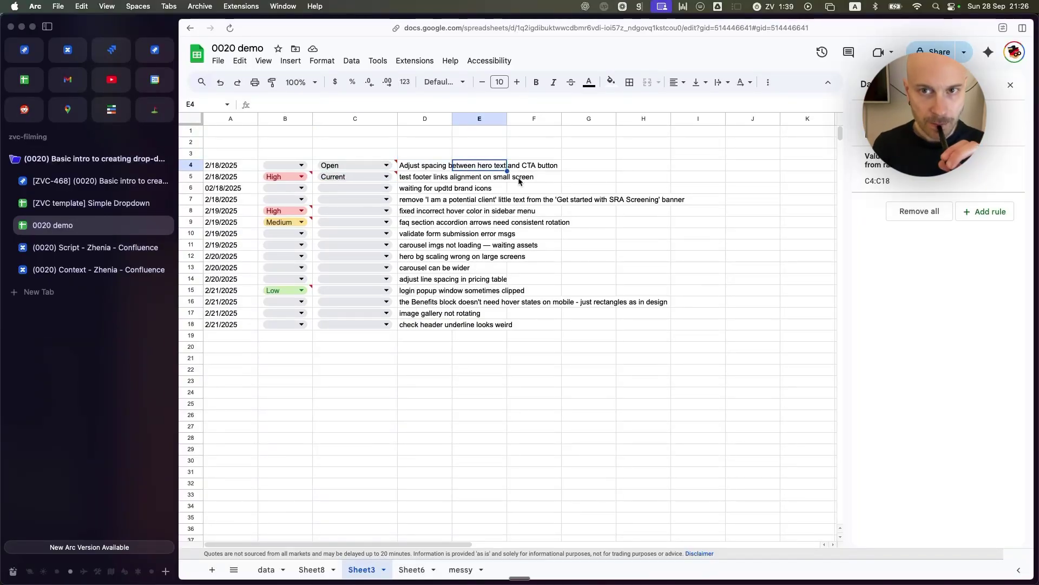
Replace all instances of In Progress with Current on Sheet6 only, and reselect Current from the B2 status drop-down.
click(411, 569)
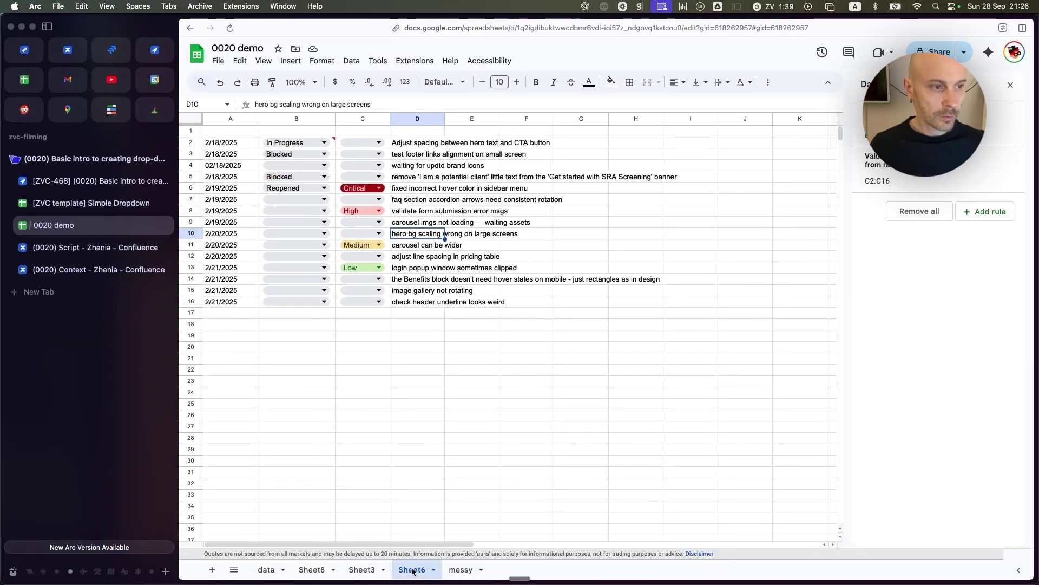
key(super+f)
click(790, 118)
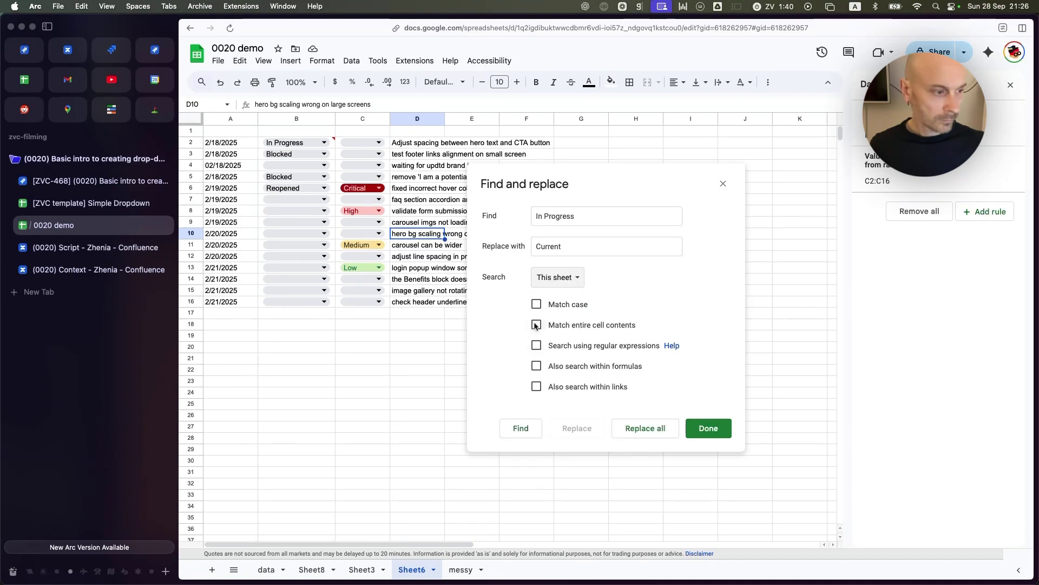
click(661, 429)
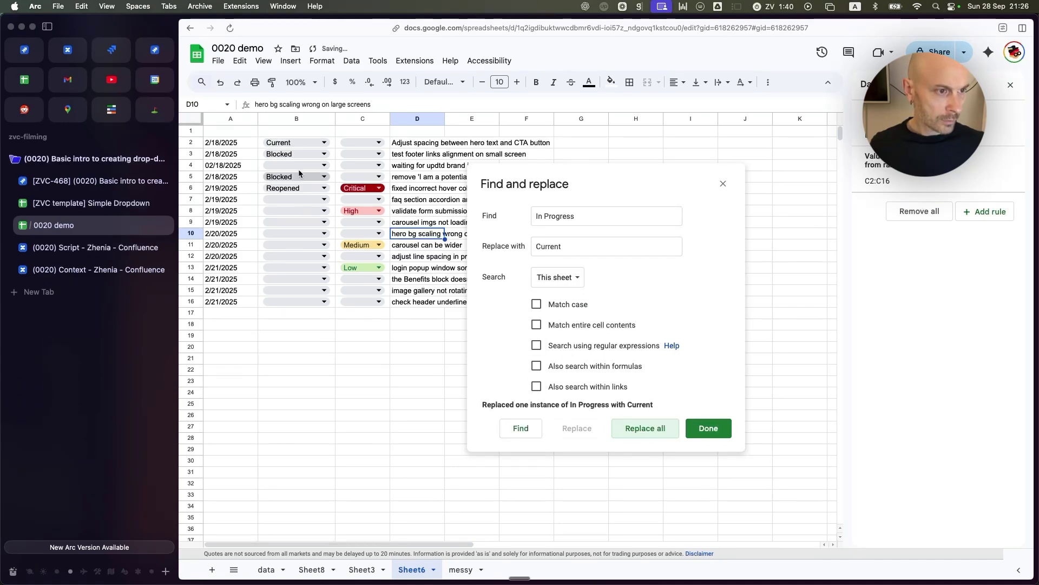
click(708, 429)
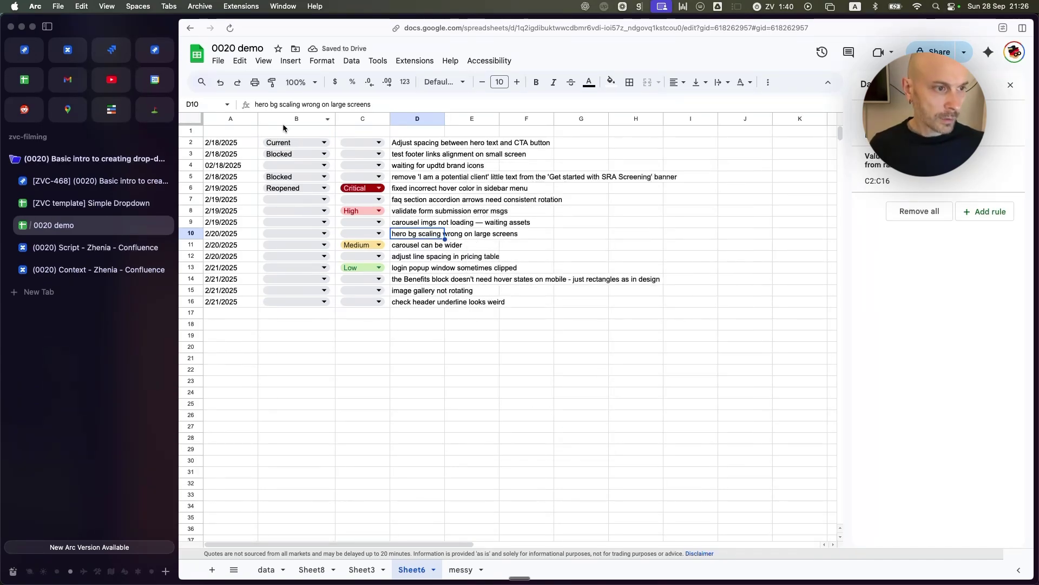
click(324, 143)
click(294, 179)
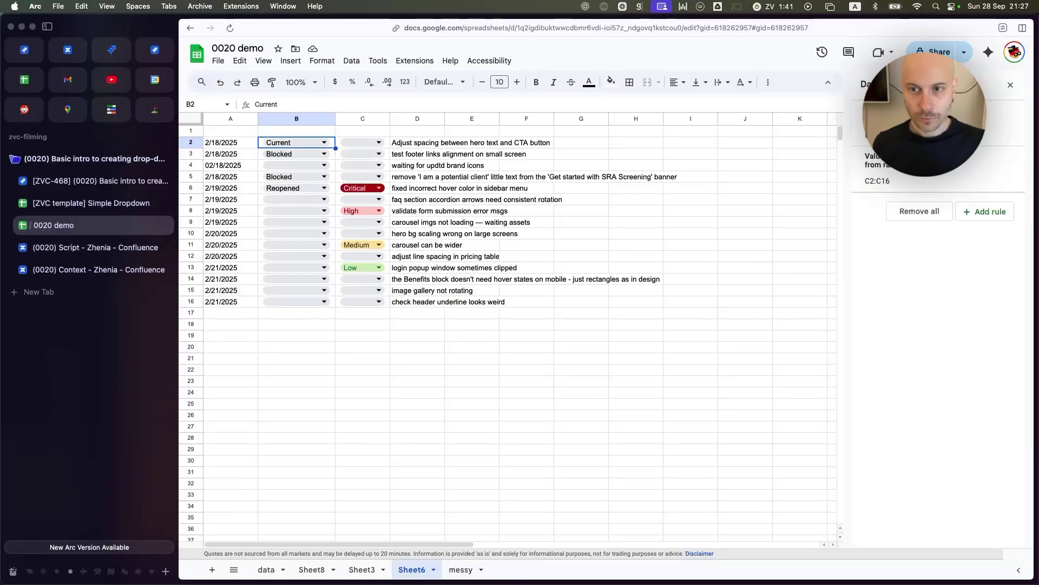
key(super+Tab)
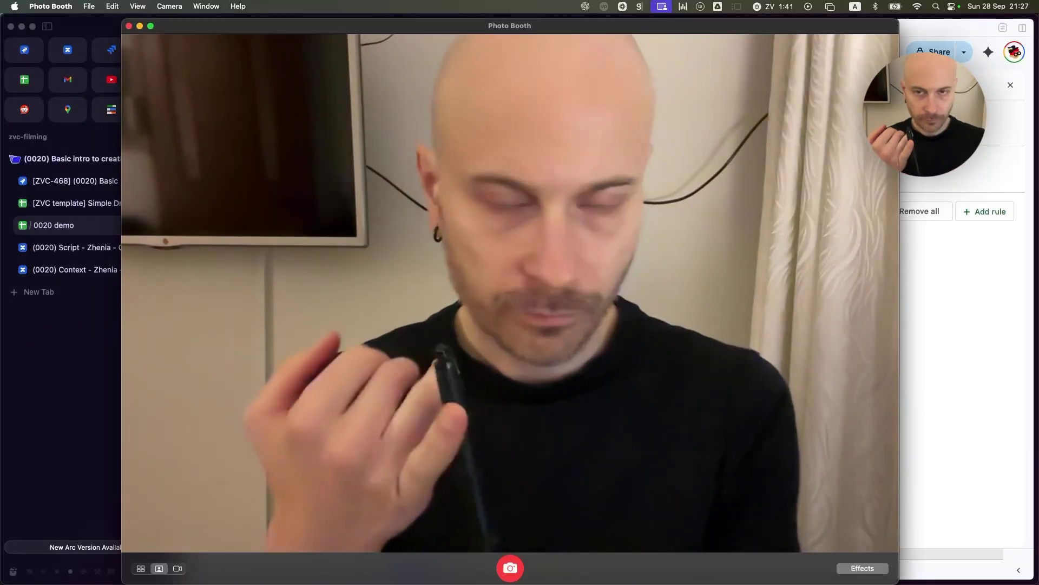